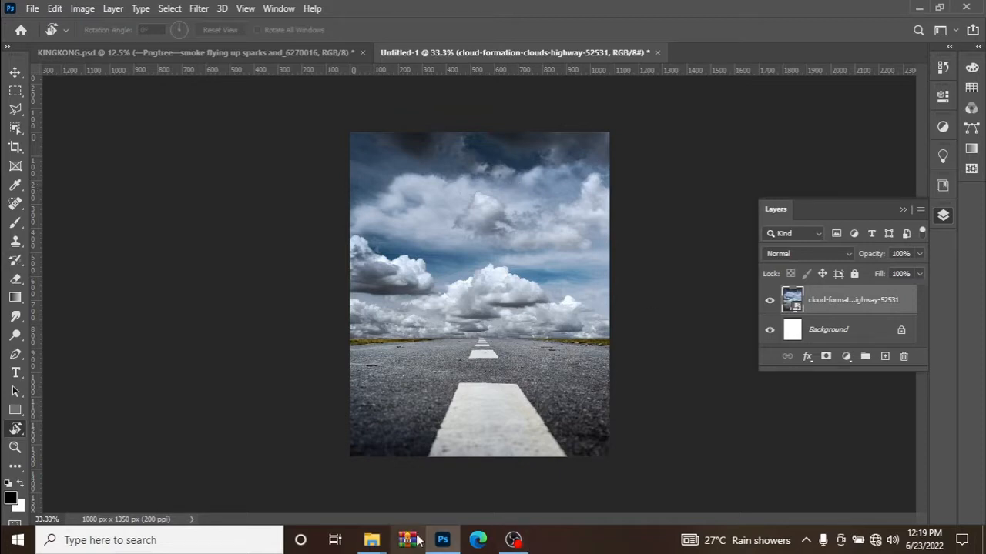
mouse_move(371, 540)
left_click(308, 466)
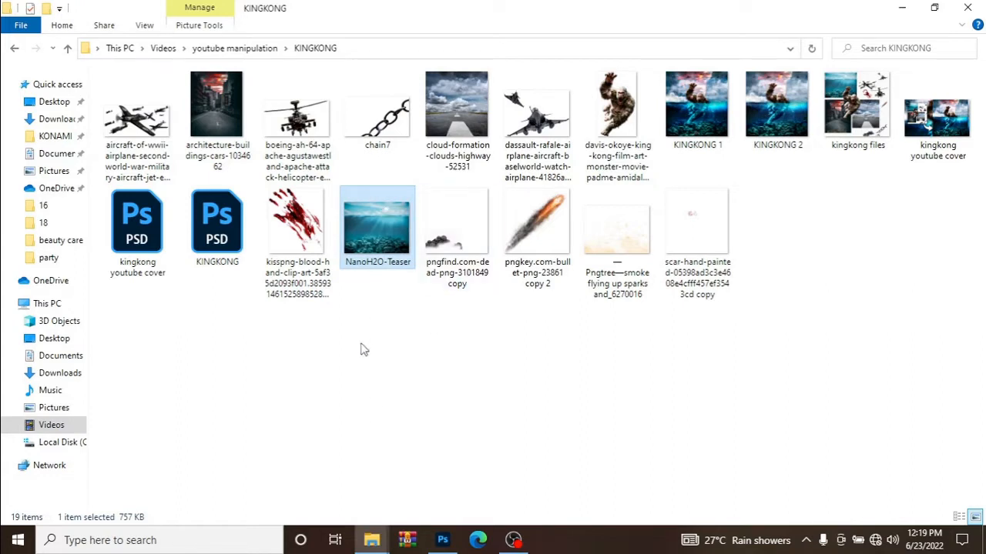
mouse_move(371, 539)
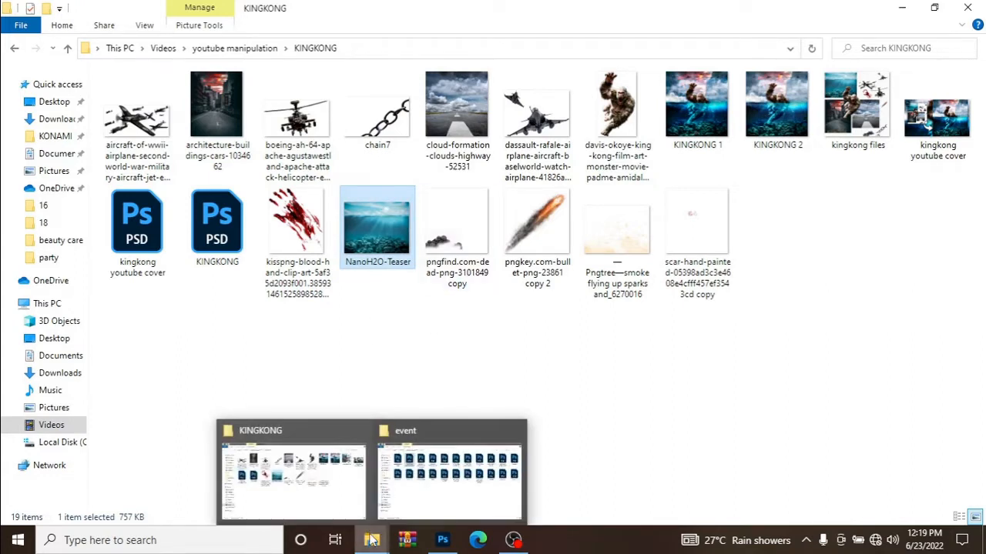
mouse_move(418, 505)
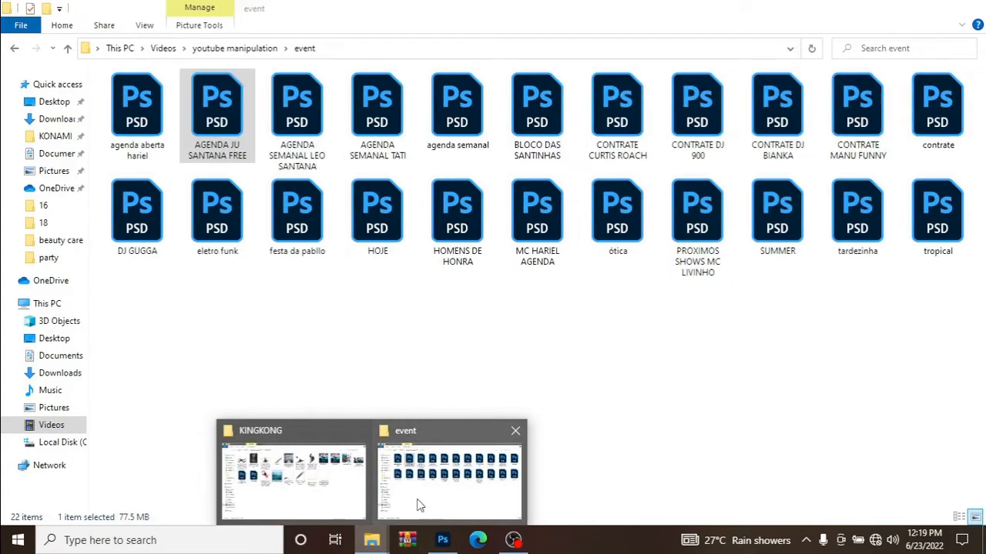
left_click(418, 505)
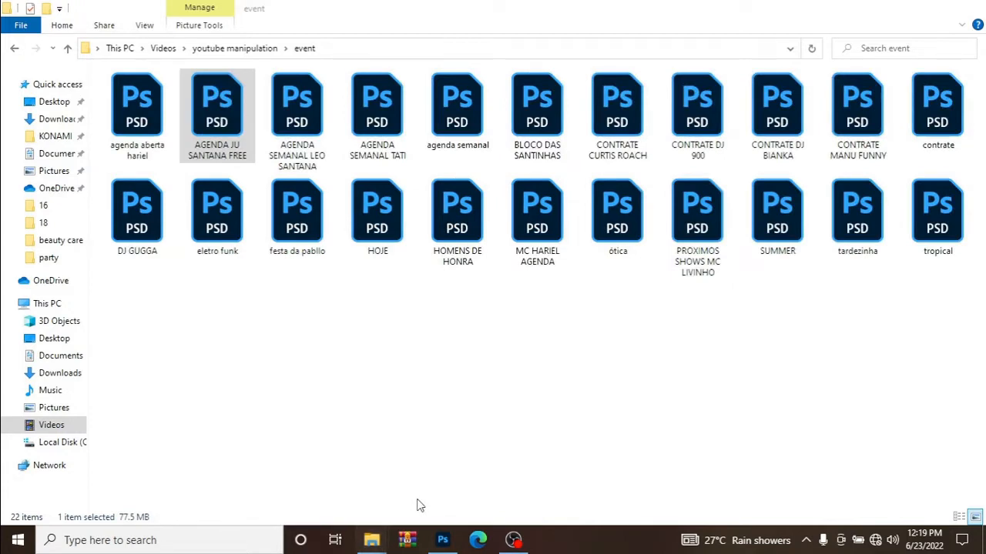
mouse_move(436, 537)
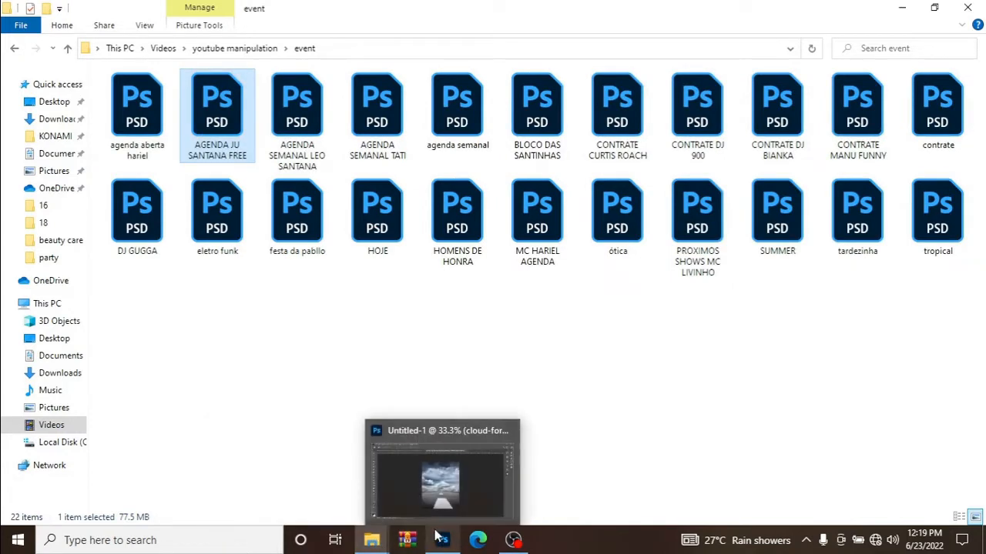
left_click(443, 493)
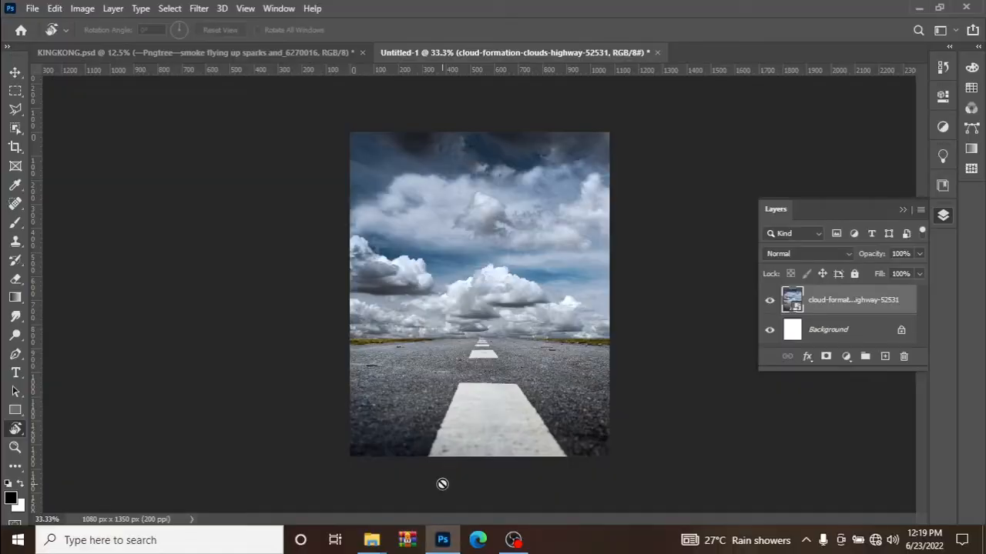
Add a layer mask to the cloud-formation highway layer and fade out the road with repeated upward black-to-transparent linear gradients.
left_click(827, 357)
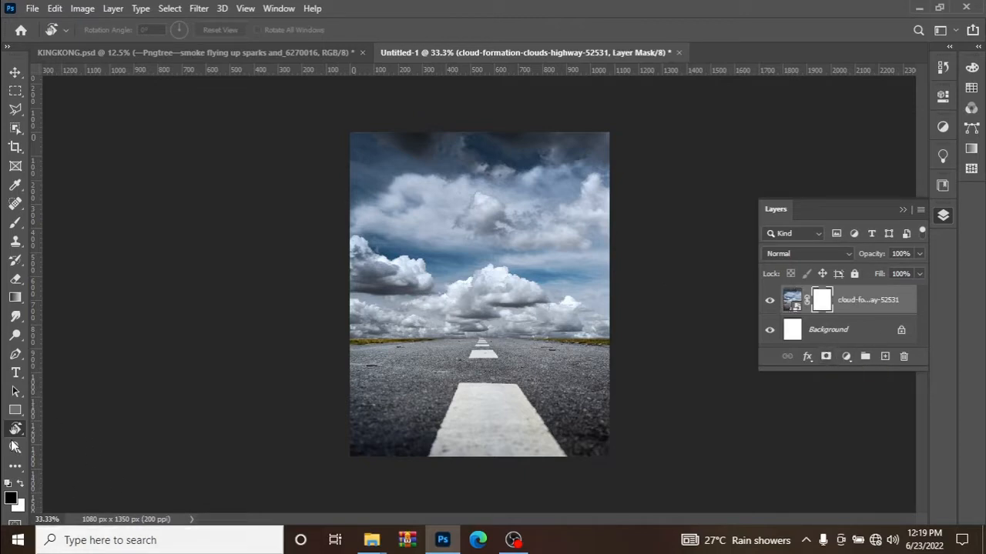
left_click(15, 298)
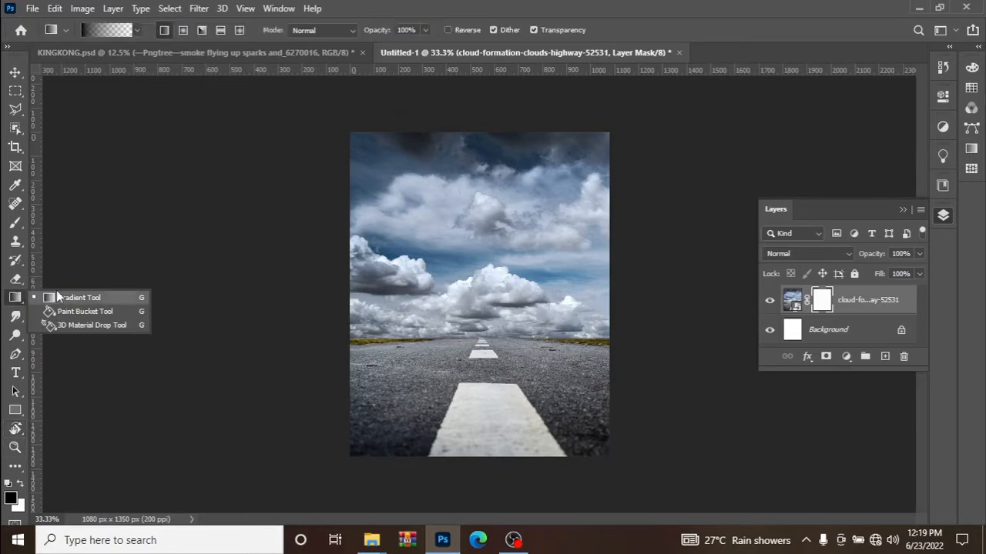
left_click(65, 297)
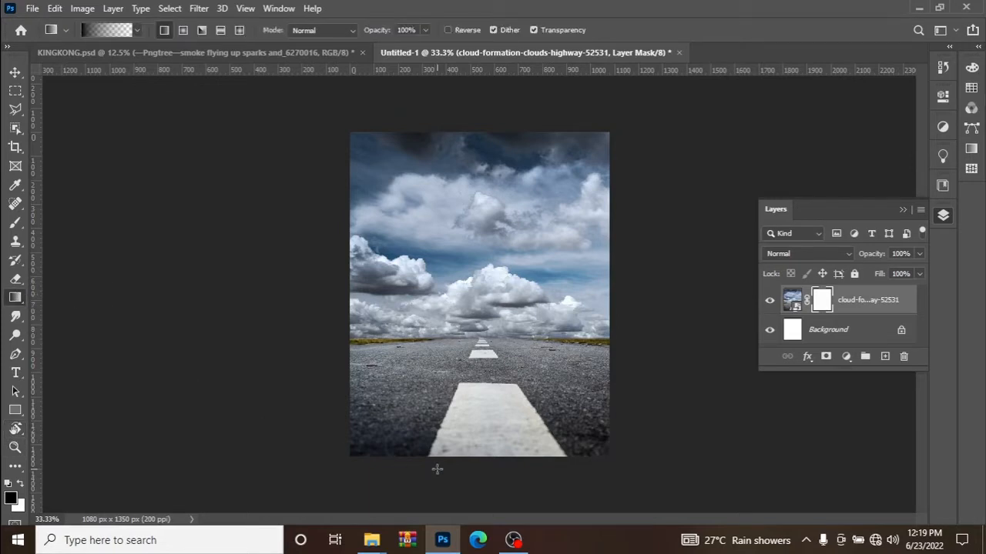
left_click_drag(471, 460, 470, 331)
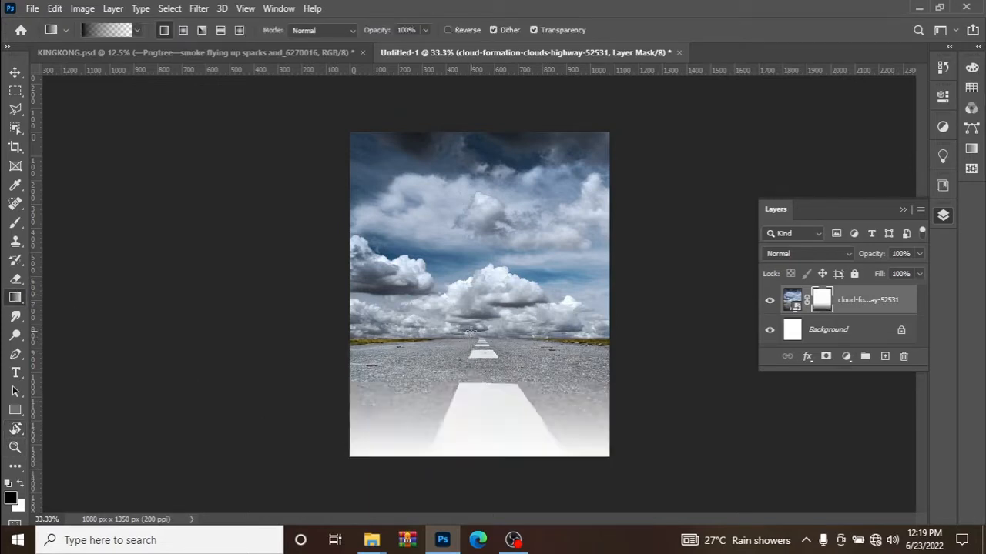
left_click_drag(488, 470, 477, 327)
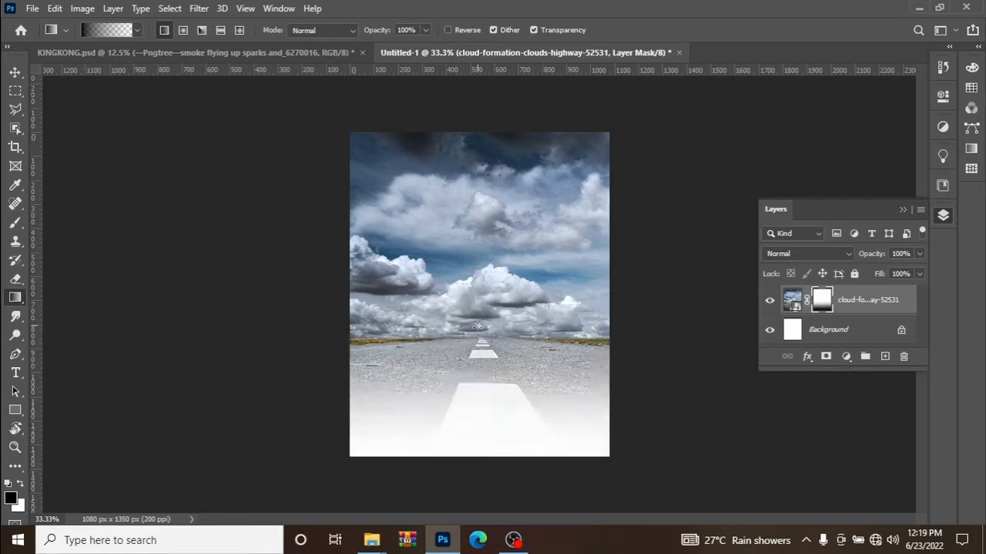
left_click_drag(488, 471, 486, 315)
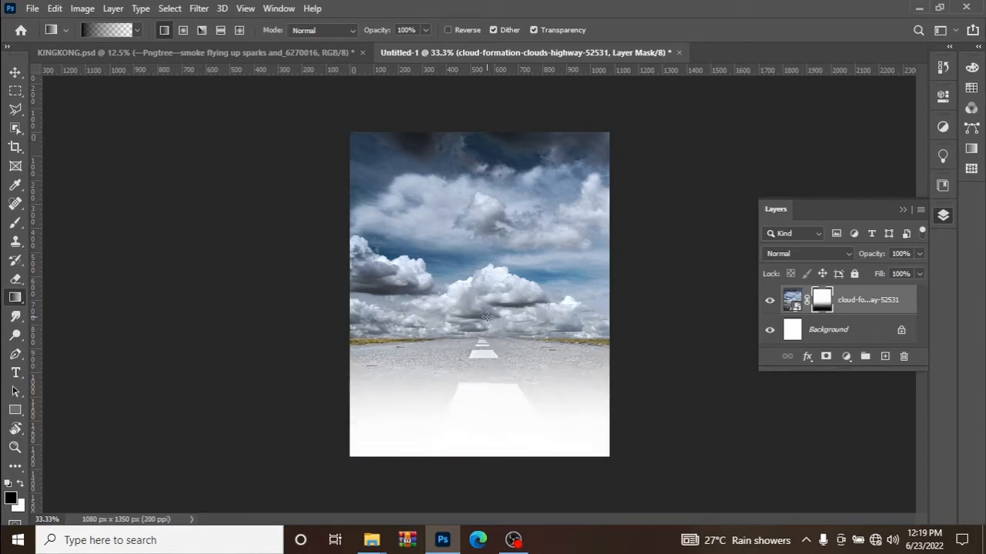
left_click_drag(479, 455, 480, 328)
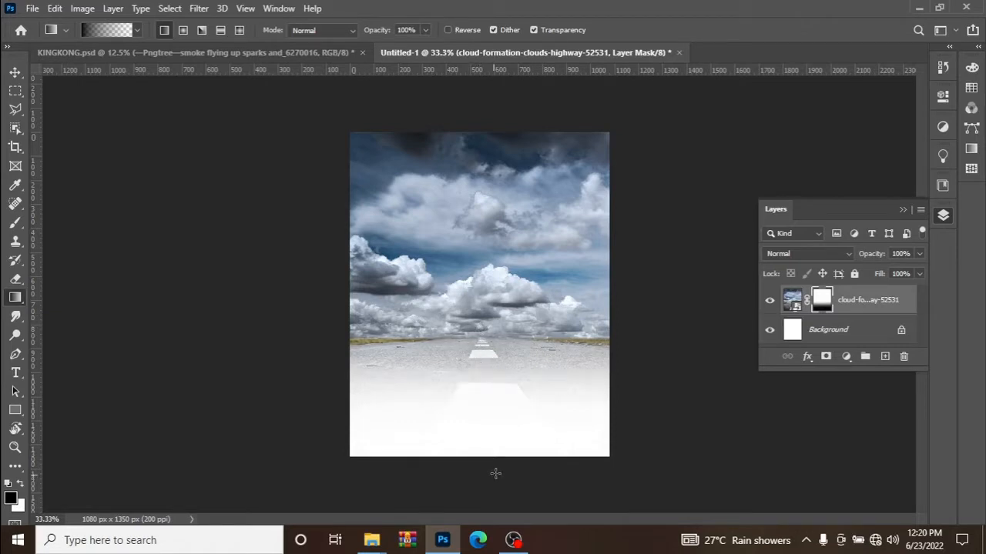
left_click_drag(495, 473, 486, 318)
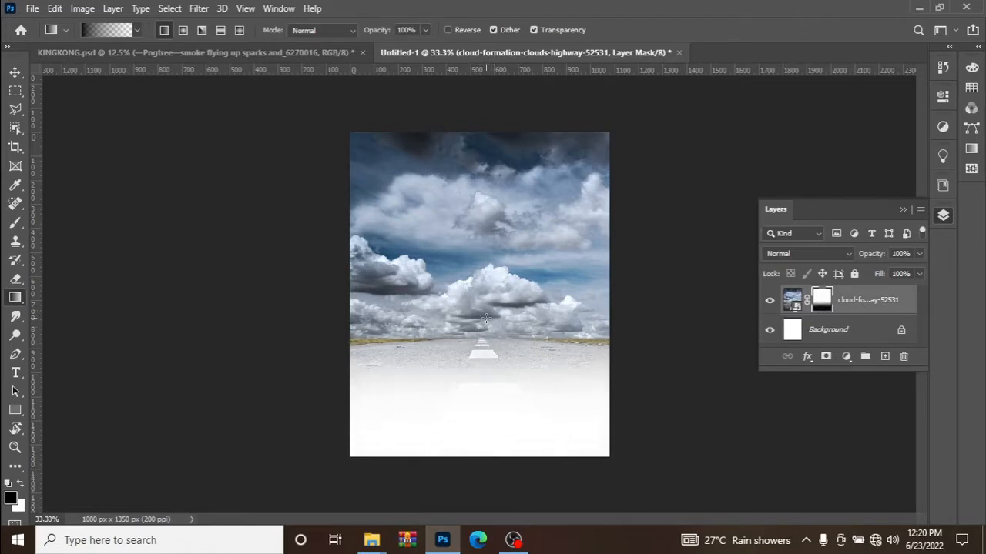
left_click_drag(492, 477, 486, 321)
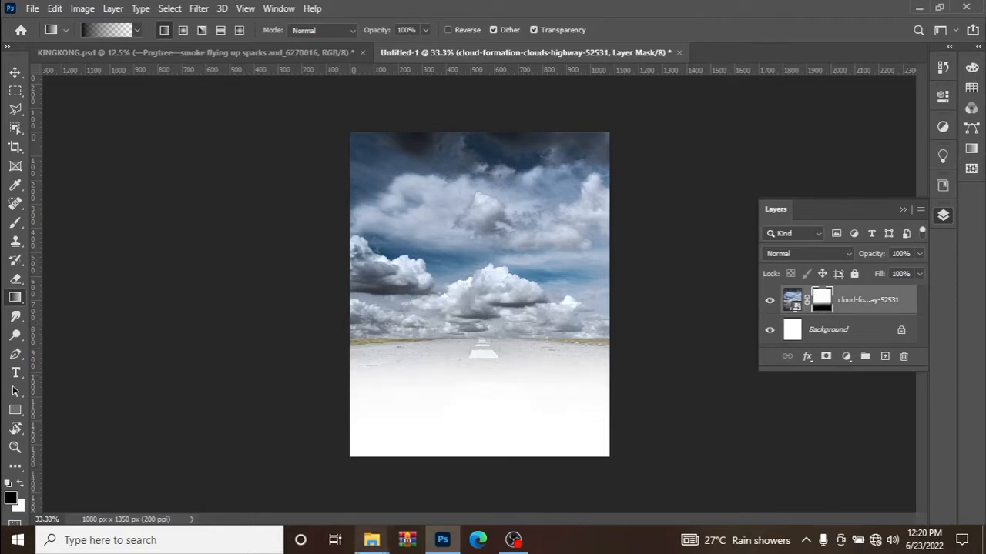
Switch to the KINGKONG folder in File Explorer and place the architecture-buildings-cars-1034662 image into the Photoshop document at its fitted size.
mouse_move(371, 539)
left_click(250, 464)
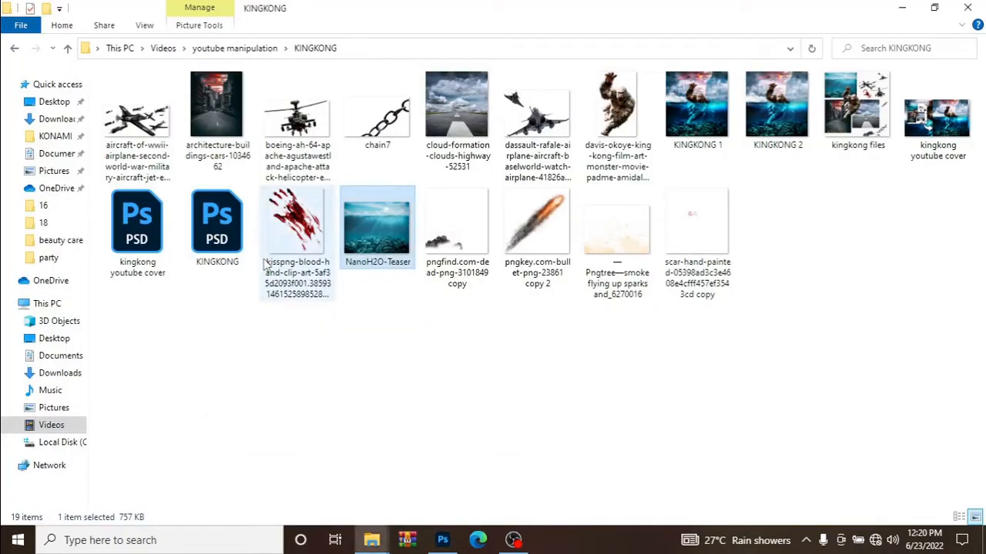
left_click_drag(222, 131, 502, 332)
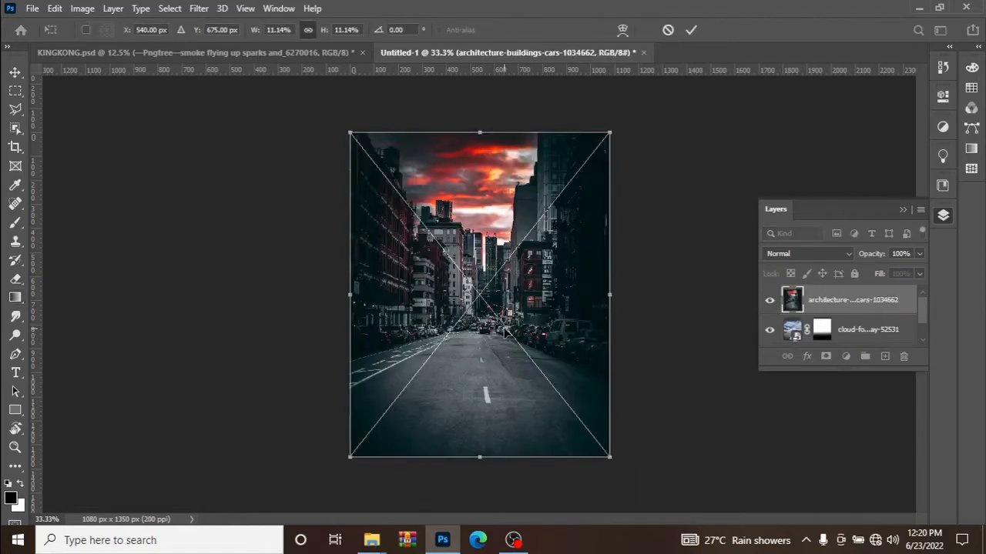
left_click(690, 29)
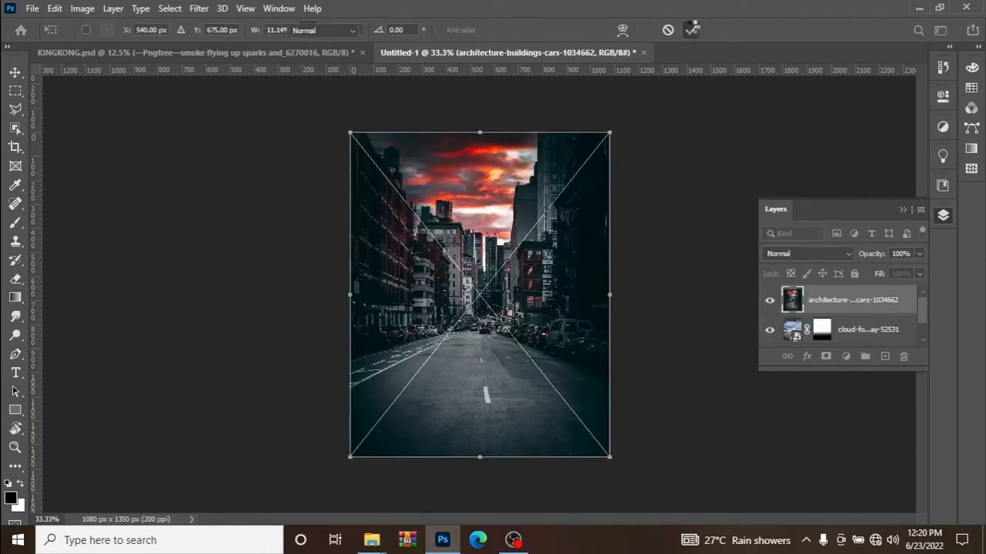
Fade out the buildings layer's street using a layer mask with repeated upward linear gradients, and set the layer's blend mode to Screen.
key("g")
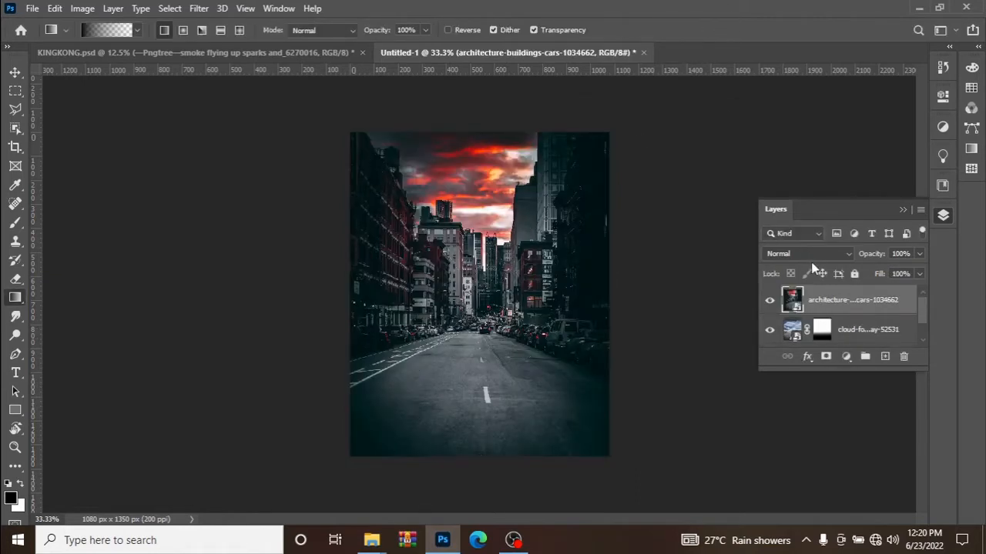
left_click(826, 357)
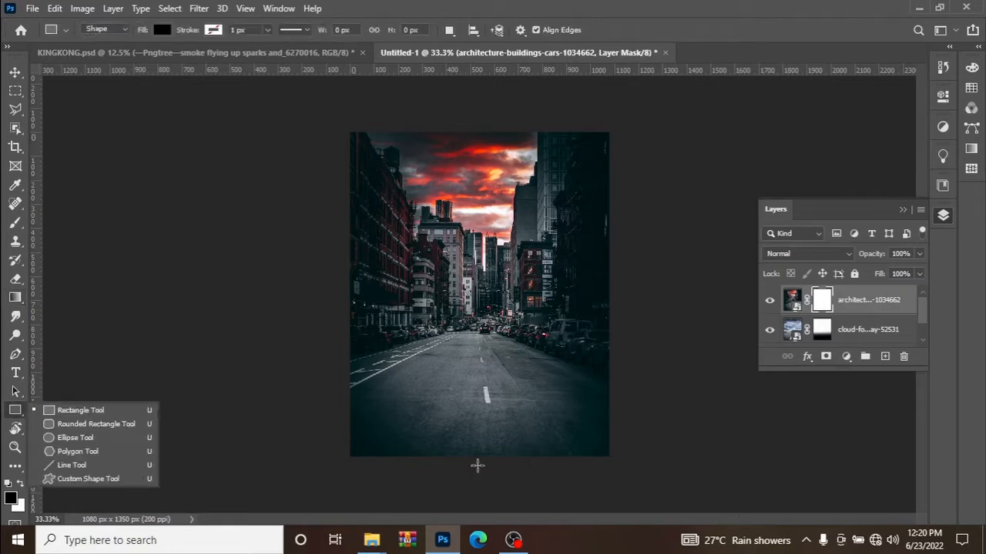
left_click(15, 297)
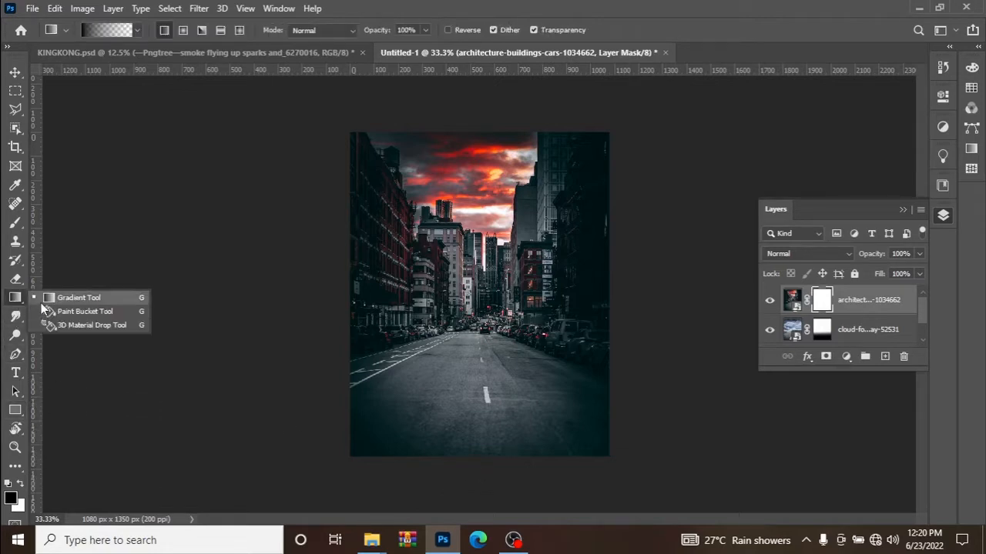
left_click(54, 299)
left_click_drag(470, 462, 476, 339)
left_click_drag(485, 465, 473, 309)
left_click_drag(502, 480, 472, 303)
left_click_drag(456, 480, 464, 305)
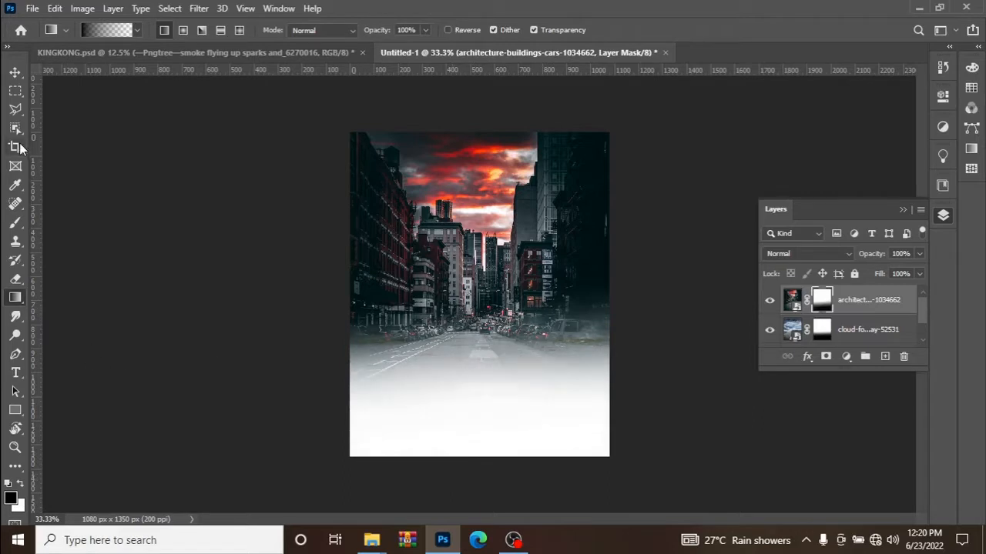
left_click_drag(487, 493, 482, 303)
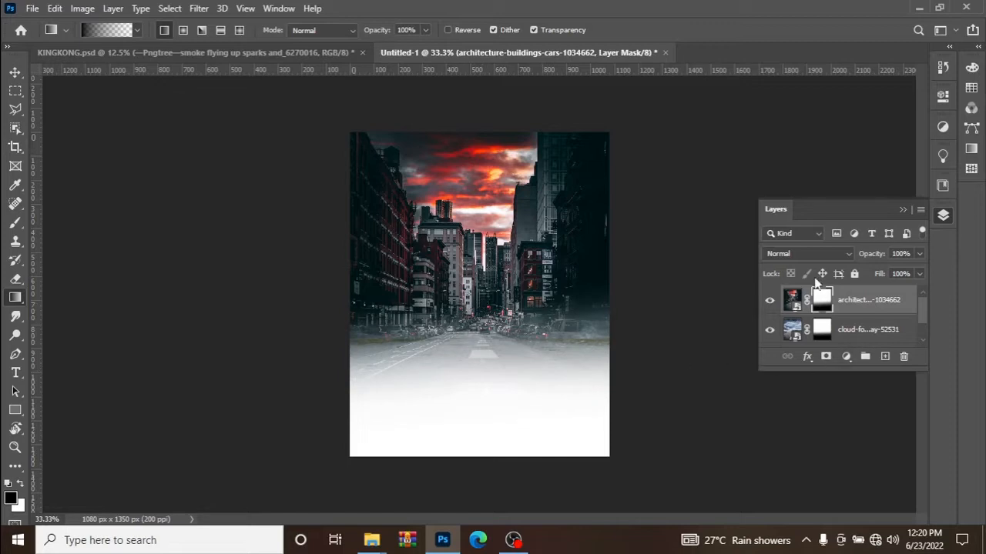
left_click(799, 255)
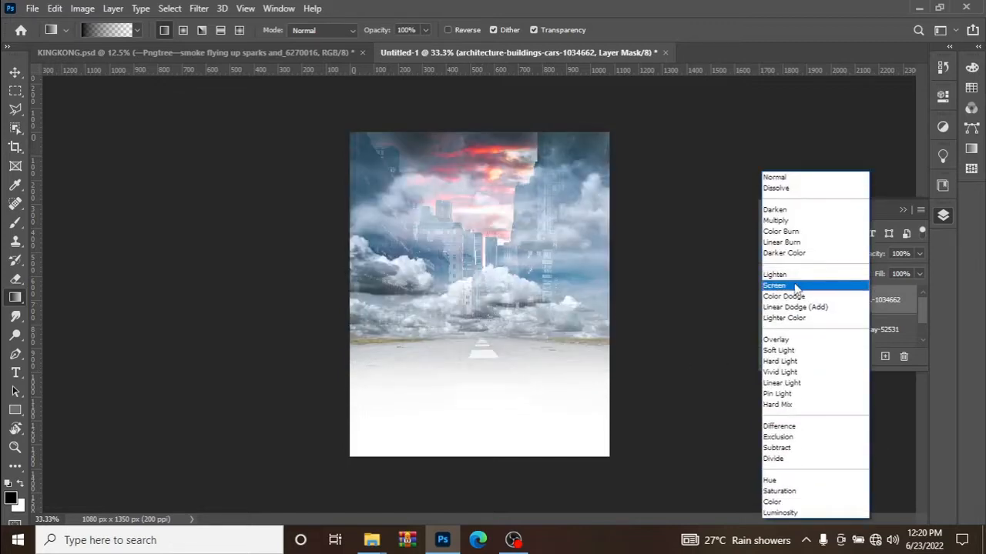
left_click(797, 286)
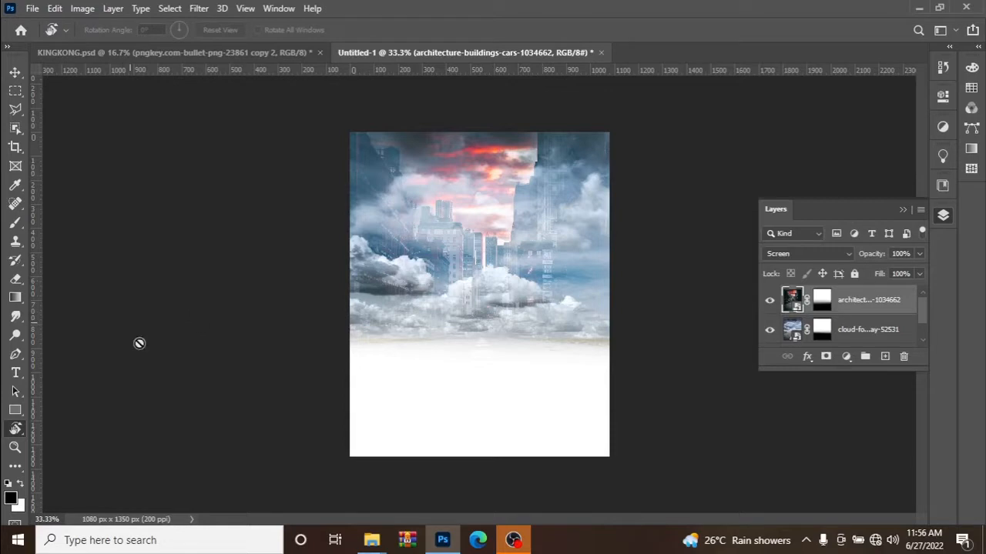
Place the NanoH2O-Teaser image from the files 1 folder in File Explorer into the Photoshop document, aligned with the canvas's lower edge.
mouse_move(366, 533)
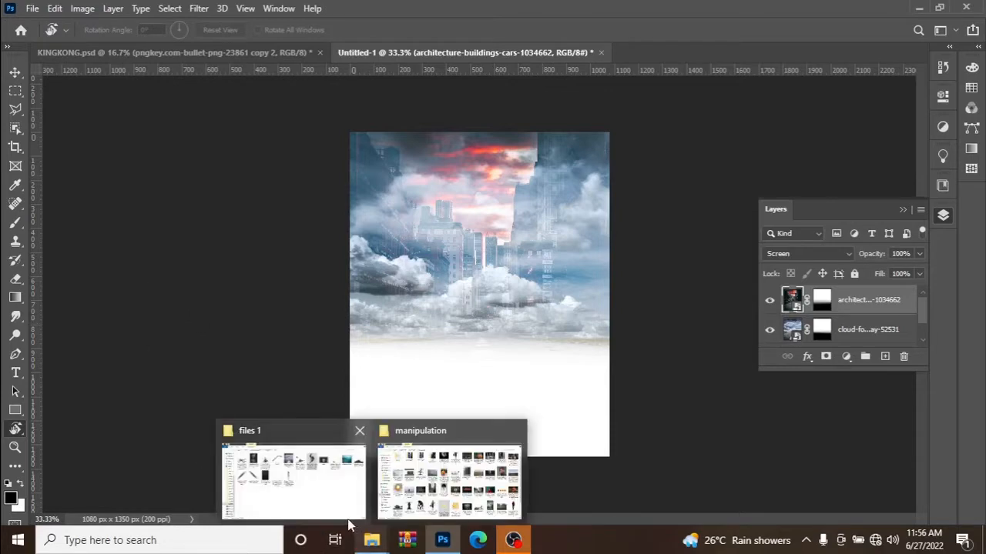
mouse_move(329, 512)
left_click(319, 493)
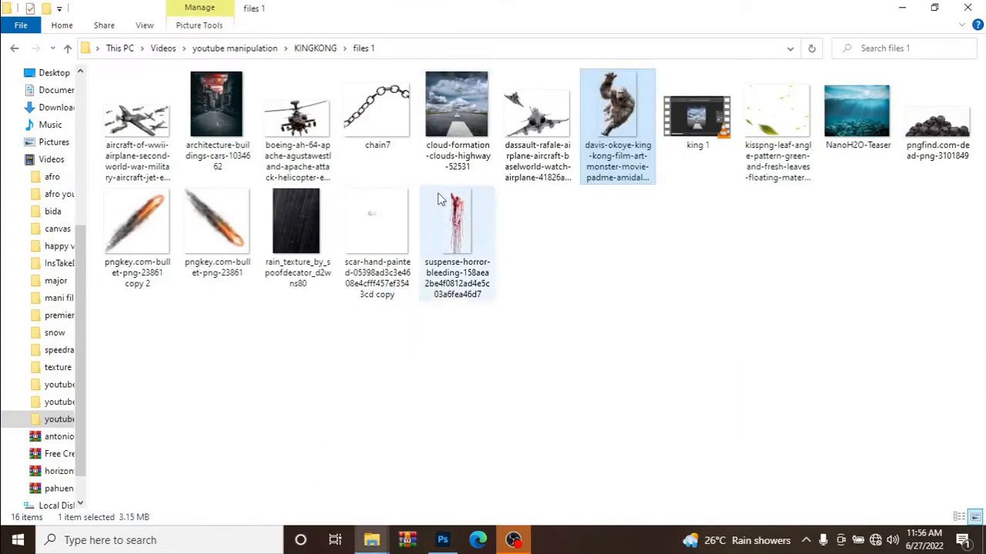
left_click_drag(885, 137, 468, 409)
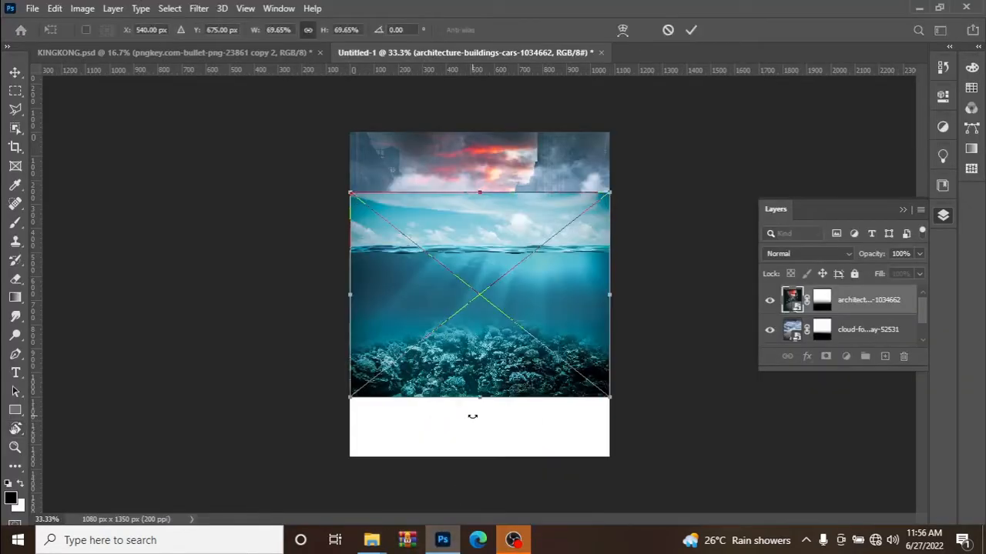
left_click_drag(473, 374, 476, 413)
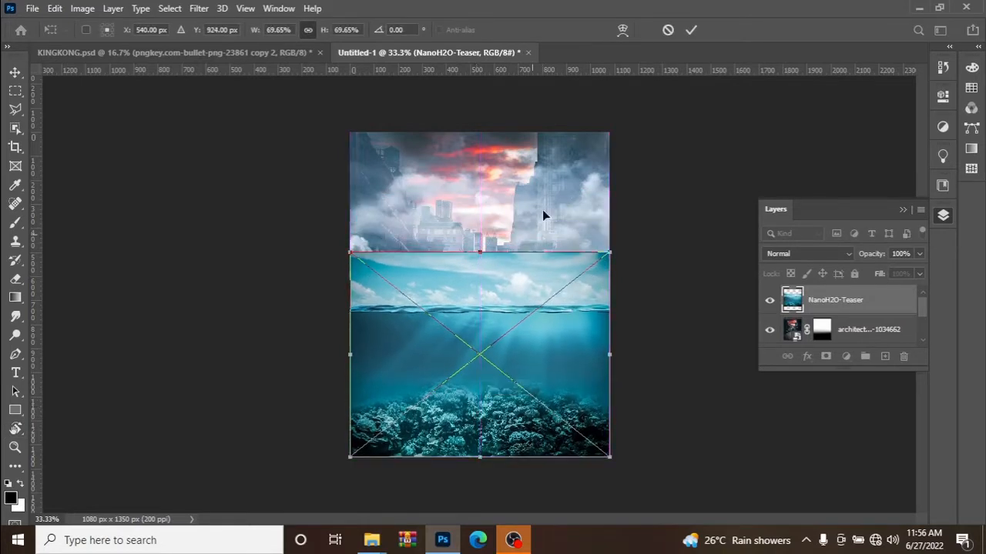
left_click(690, 30)
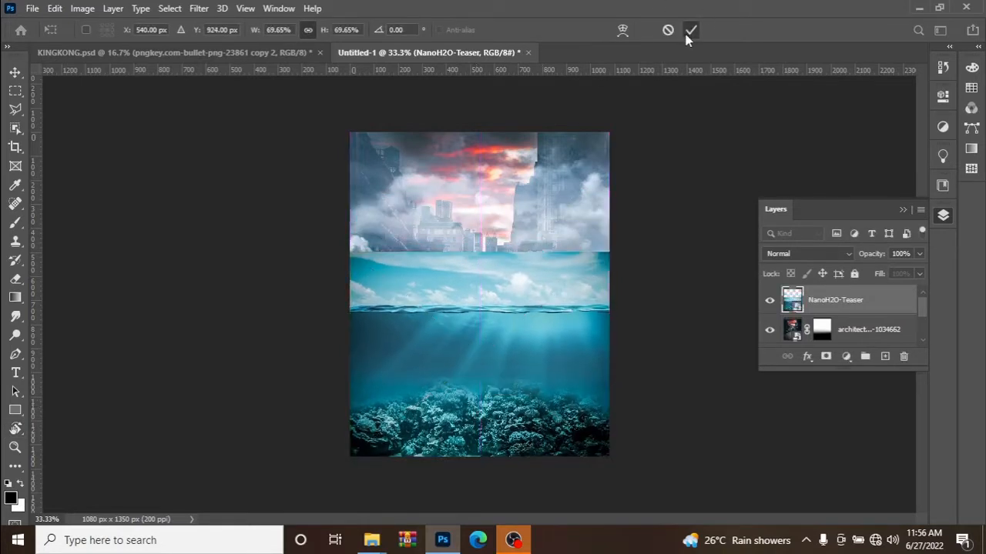
Add a layer mask to the NanoH2O-Teaser layer and fade out its sky down to the waterline with repeated downward linear gradients.
left_click(827, 357)
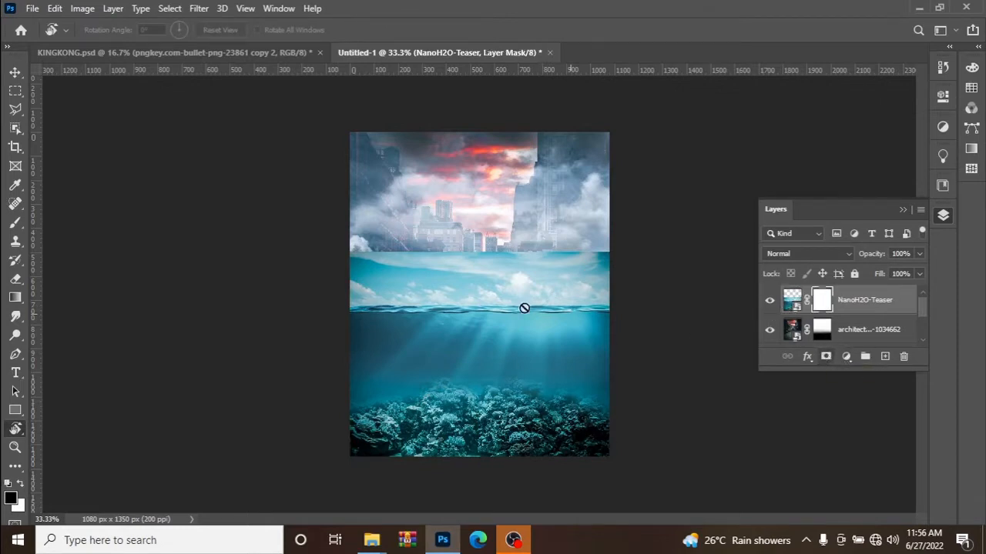
left_click(17, 299)
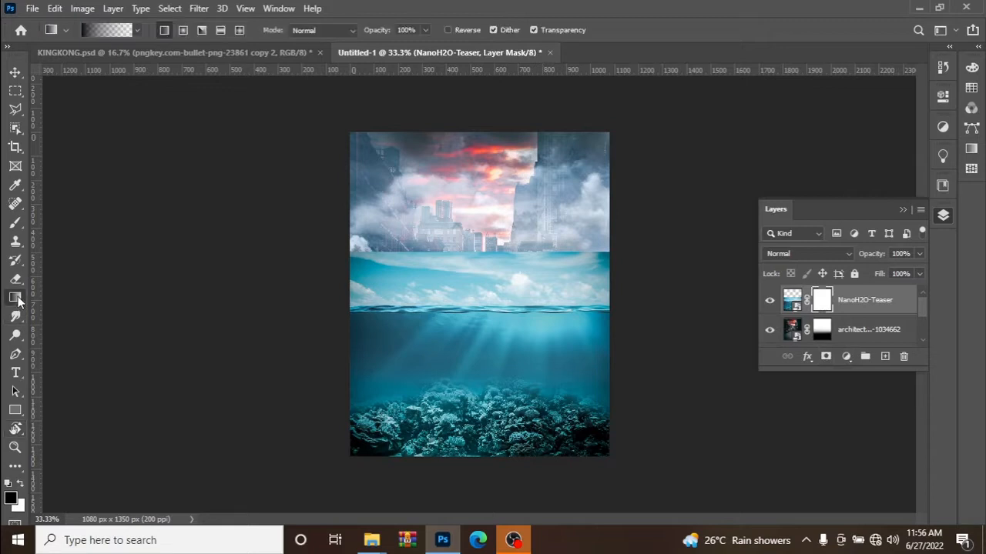
left_click_drag(484, 225, 487, 286)
left_click_drag(476, 214, 478, 306)
left_click_drag(493, 242, 493, 310)
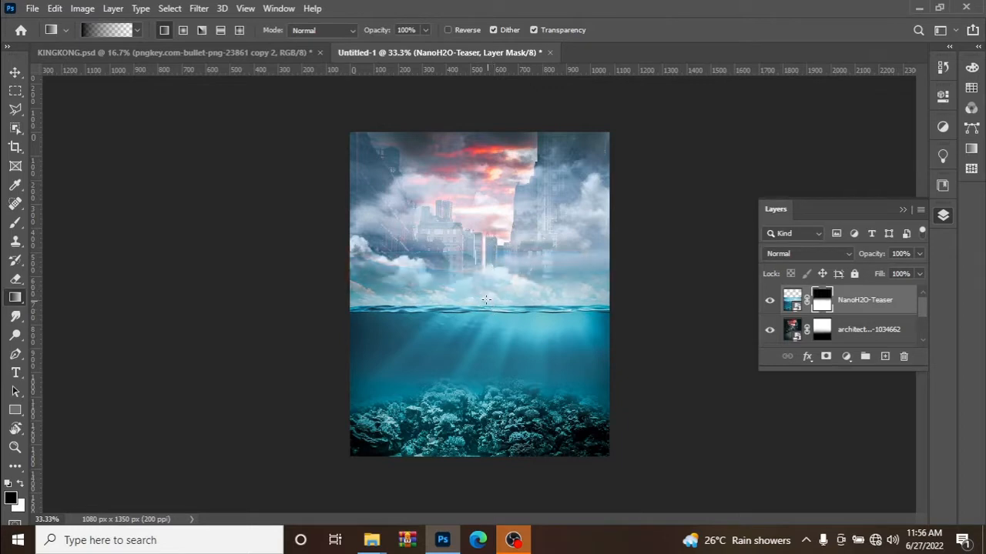
left_click_drag(455, 242, 455, 308)
left_click_drag(586, 246, 571, 311)
left_click_drag(474, 243, 466, 302)
left_click_drag(436, 256, 449, 314)
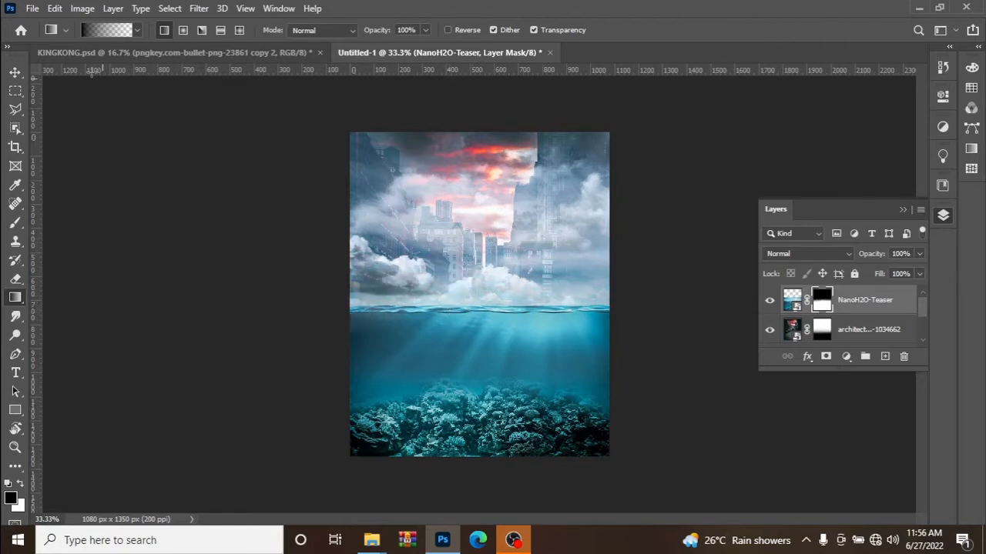
left_click(15, 72)
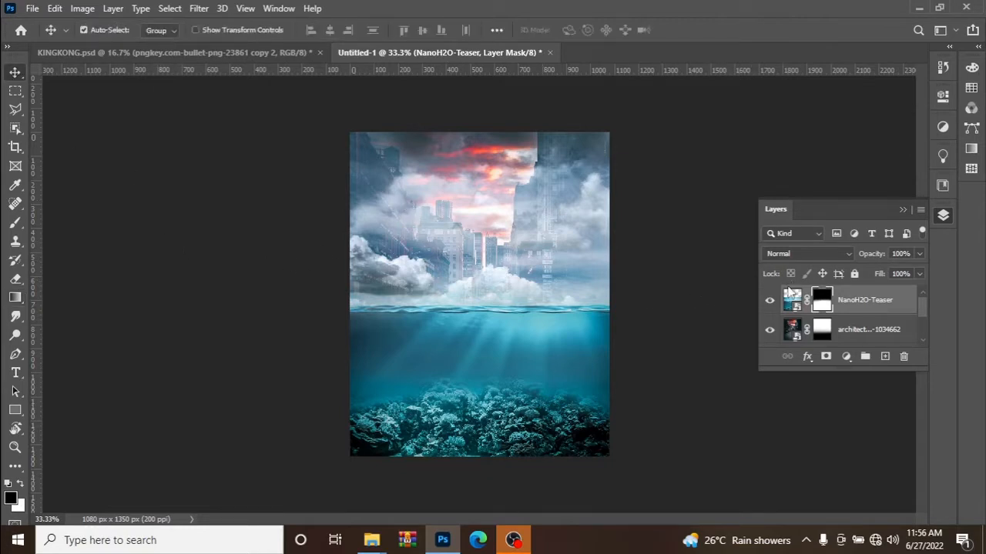
Place the King Kong image from the files 1 folder at 15.39% scale, and move its layer beneath NanoH2O-Teaser.
mouse_move(375, 539)
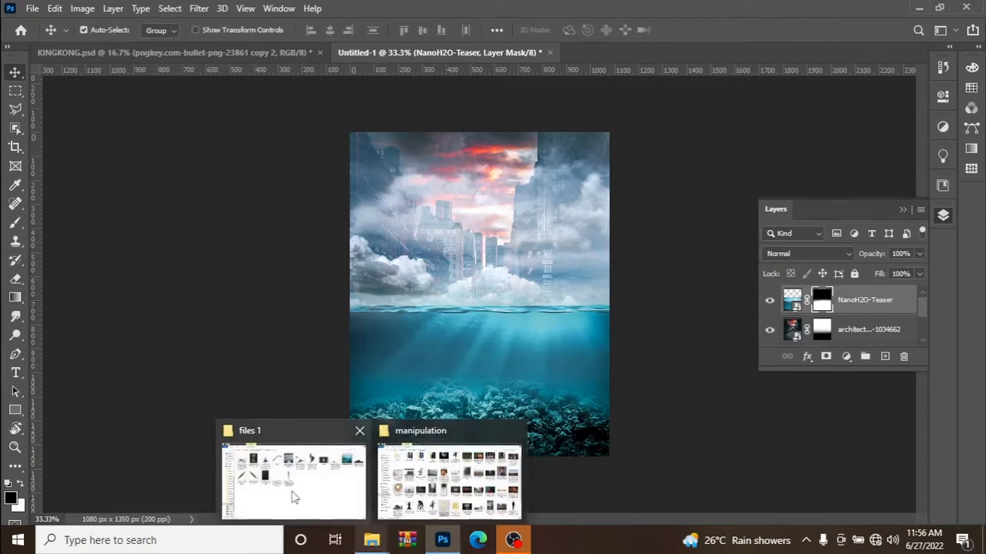
left_click(281, 485)
left_click_drag(611, 91, 494, 311)
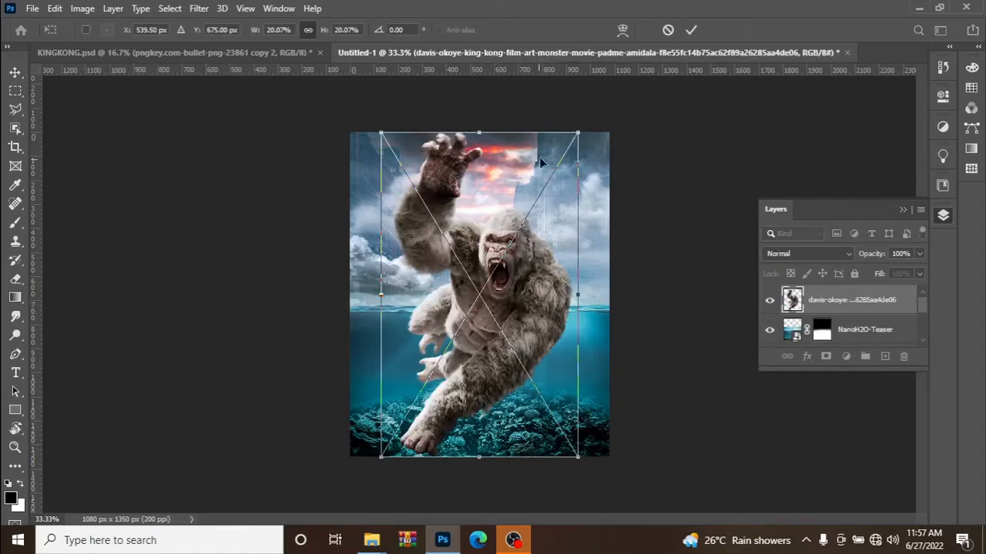
left_click_drag(478, 135, 506, 204)
left_click(691, 30)
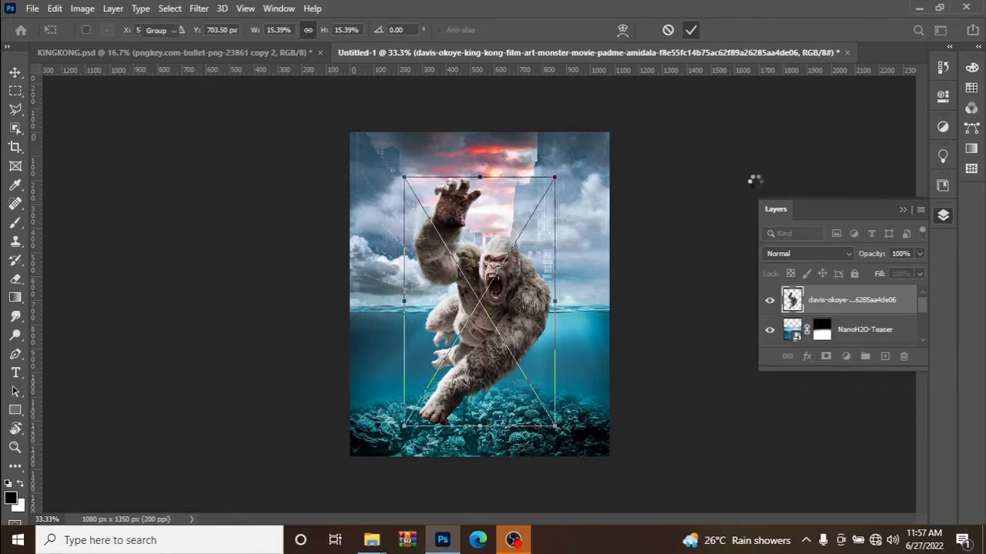
left_click_drag(860, 300, 866, 342)
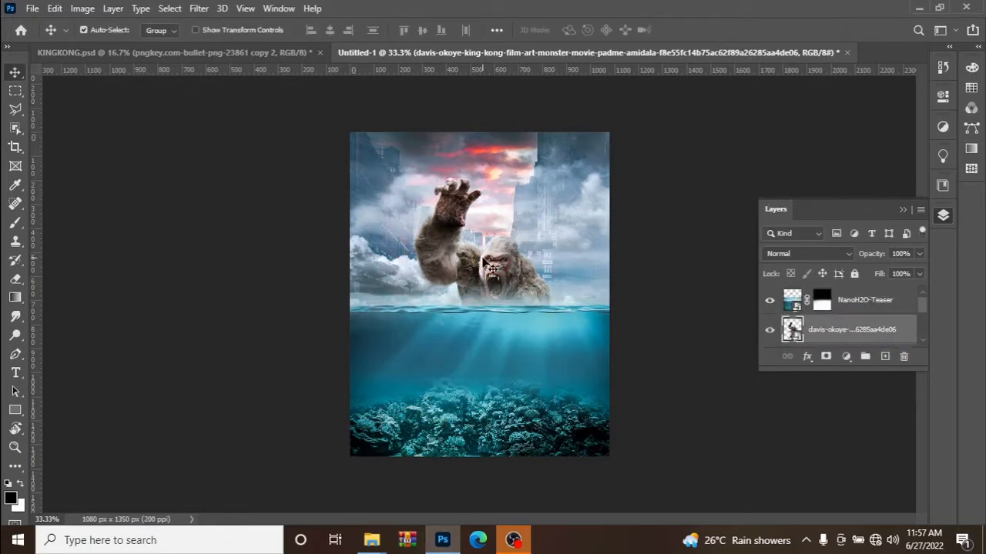
left_click_drag(481, 264, 473, 262)
Set the NanoH2O-Teaser layer's blend mode to Linear Light.
left_click(788, 305)
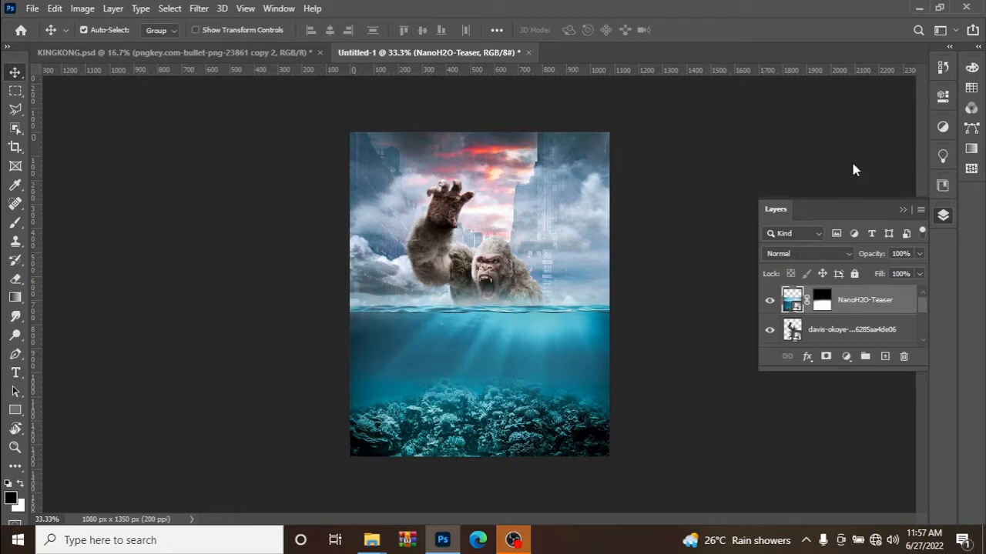
left_click(805, 254)
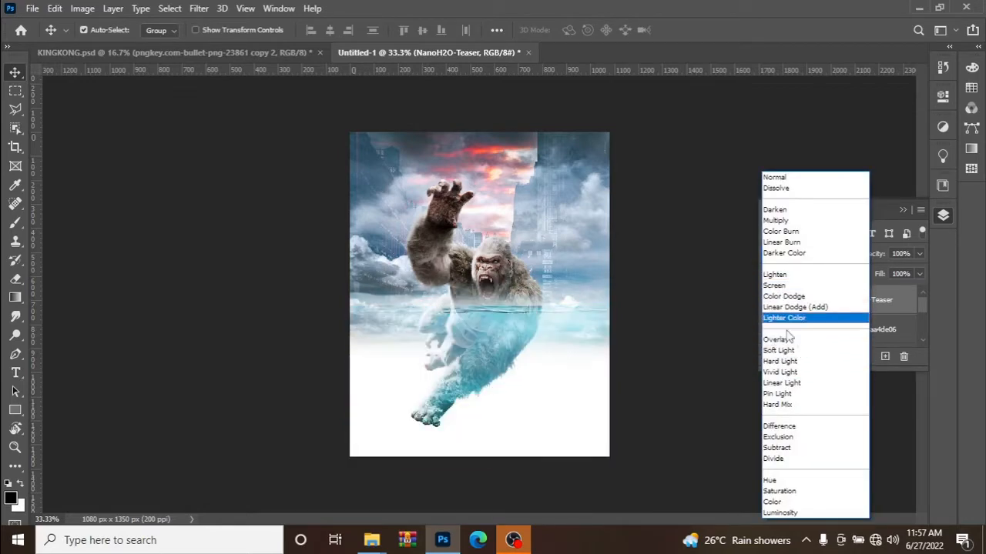
left_click(793, 383)
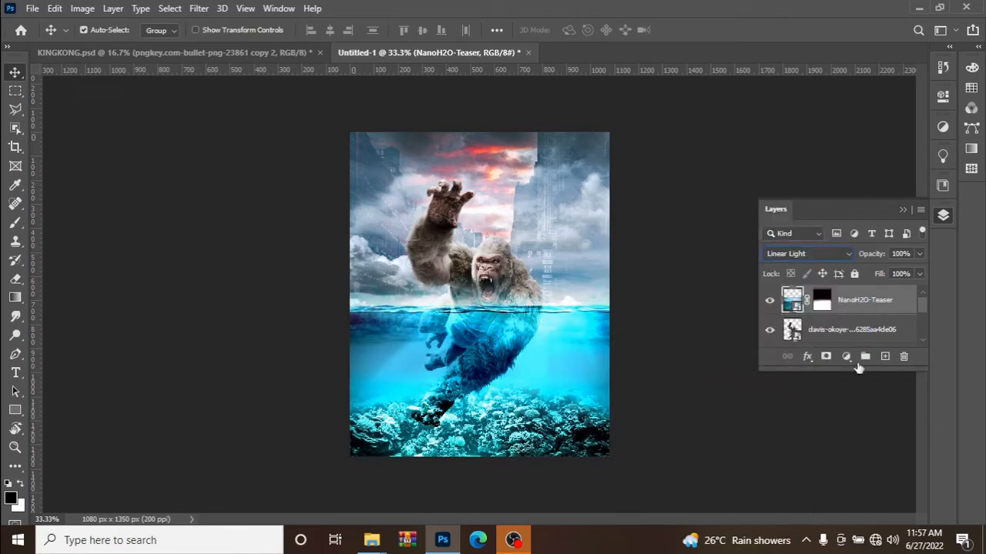
Scale the King Kong layer down to 12.93% and centre it horizontally on the canvas at X 540 px, Y 693 px.
left_click(813, 331)
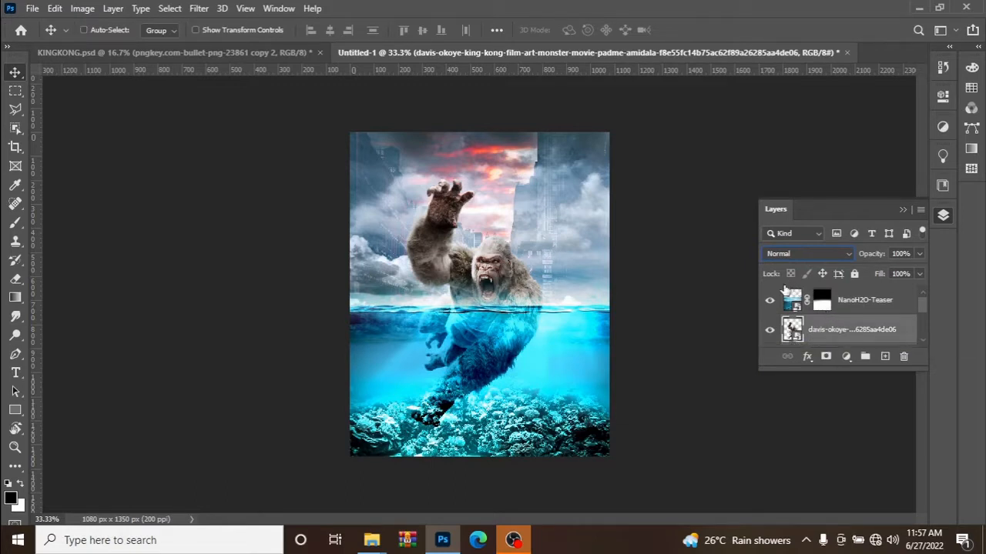
key("ctrl+t")
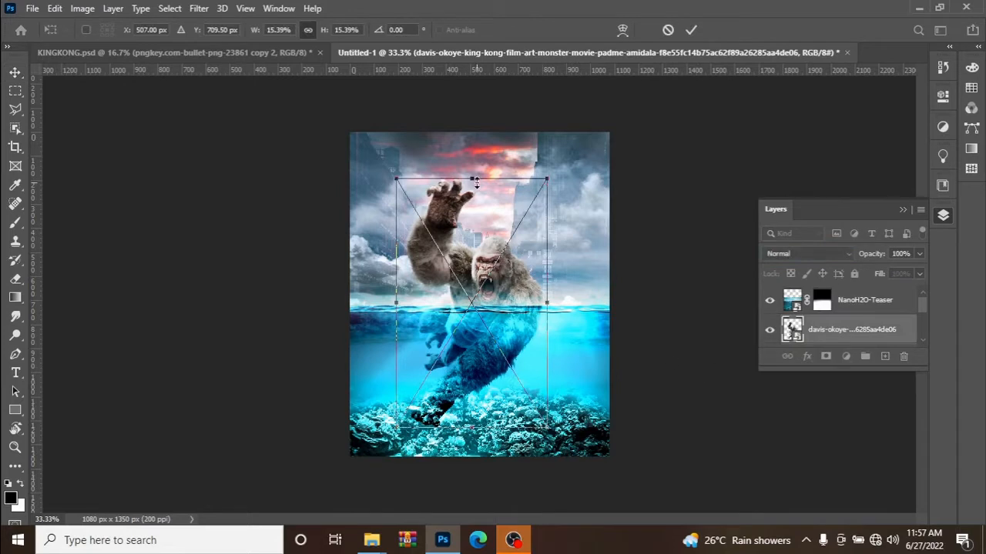
left_click_drag(472, 193, 473, 198)
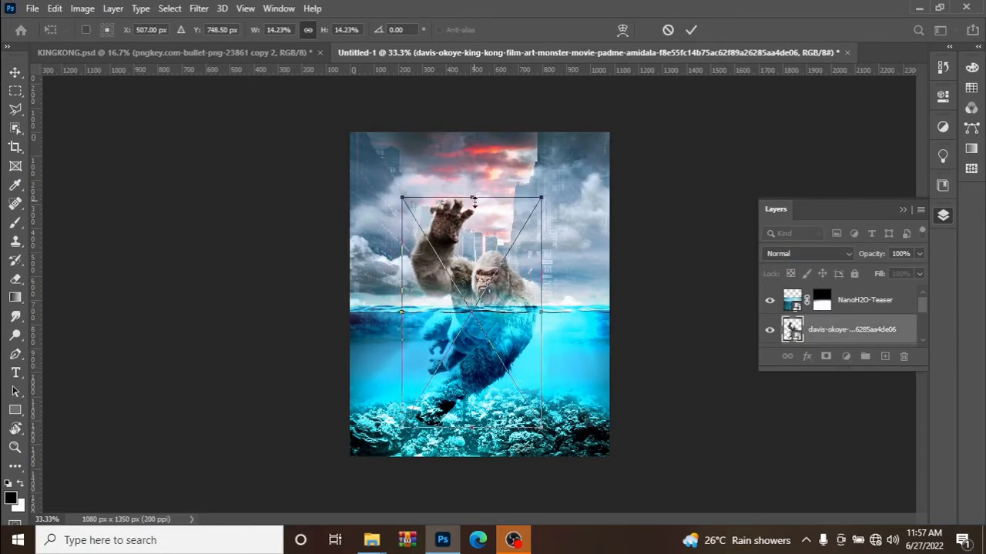
left_click_drag(477, 231, 484, 208)
left_click_drag(479, 173, 475, 193)
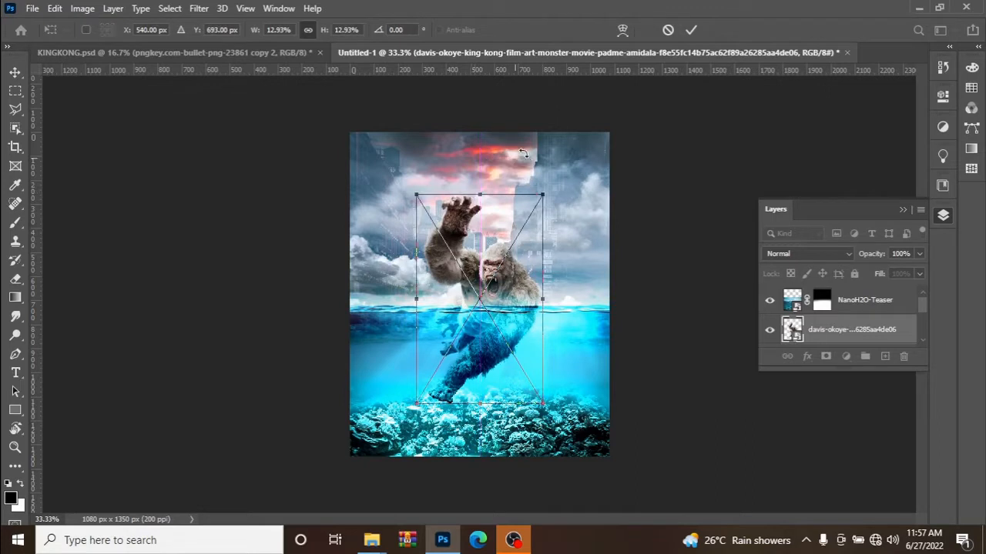
left_click(691, 30)
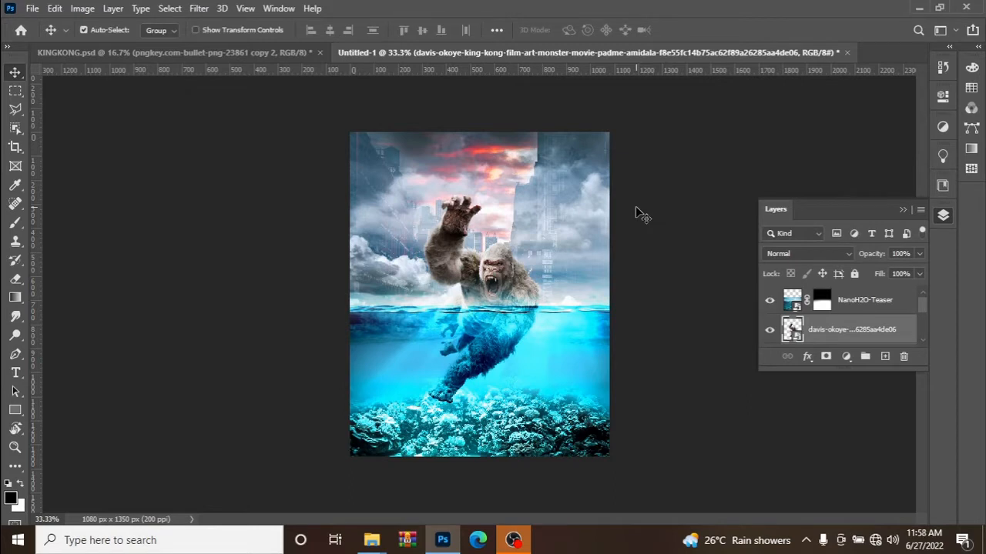
Start the Camera Raw Filter on the King Kong layer with Contrast +83, Highlights +26 and Shadows +32.
left_click(198, 8)
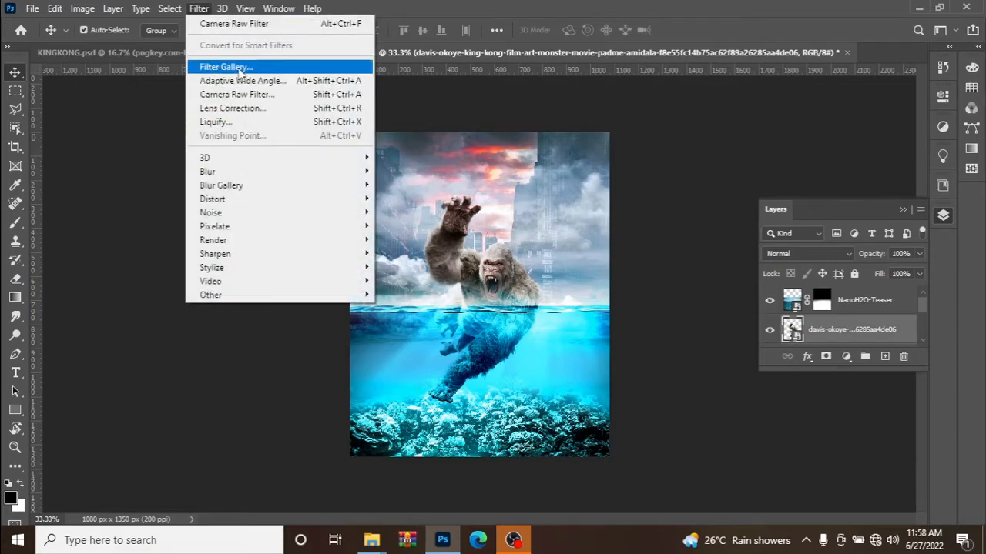
left_click(242, 24)
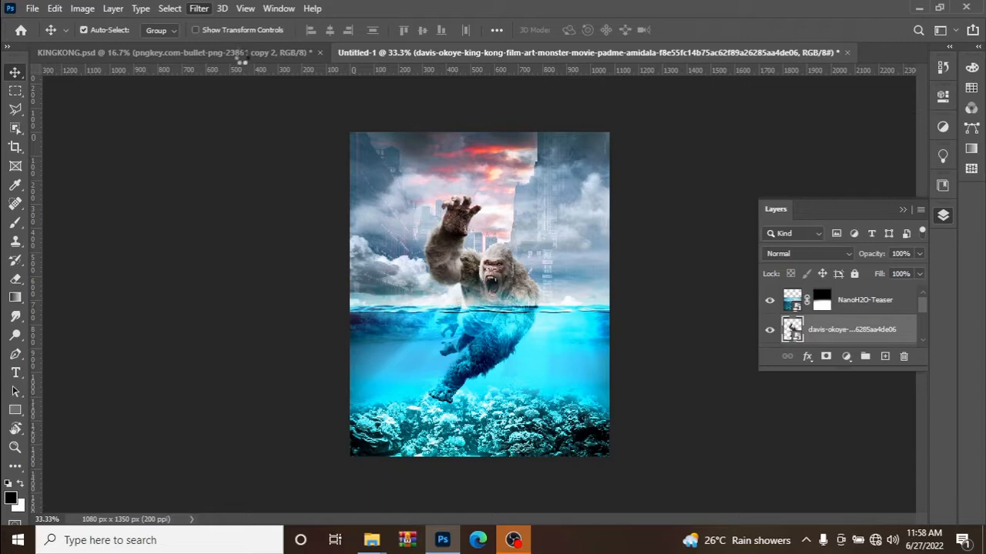
key("ctrl+shift+a")
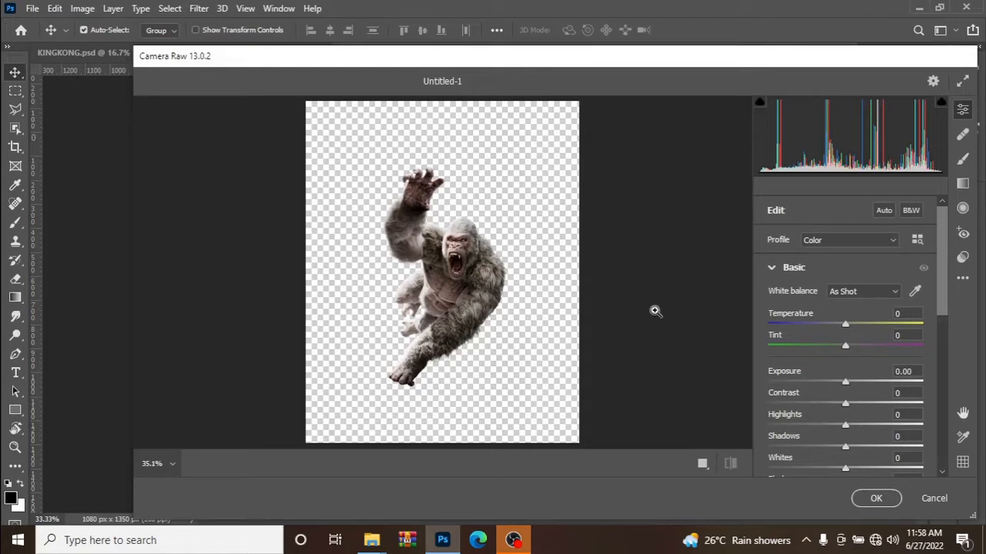
left_click_drag(845, 405, 909, 396)
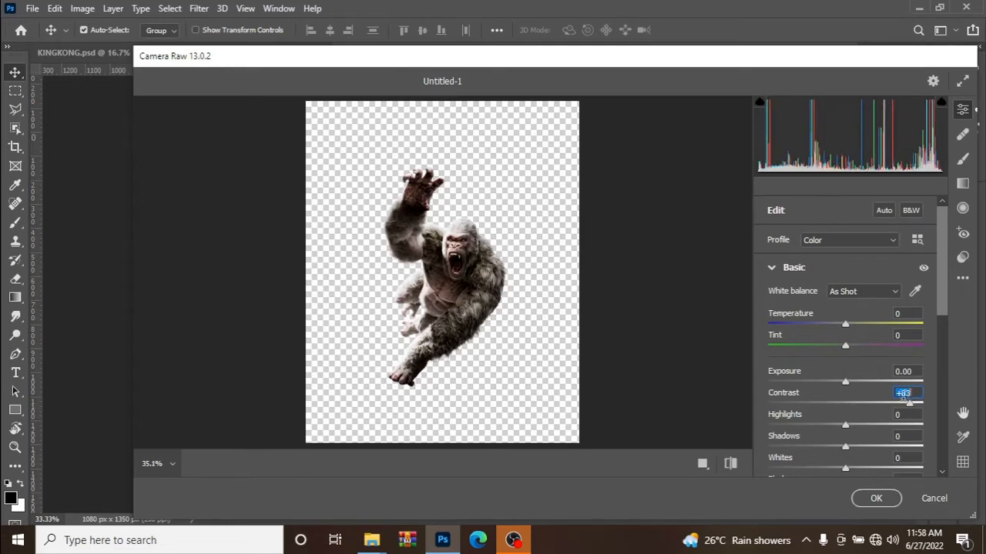
left_click_drag(847, 422, 867, 424)
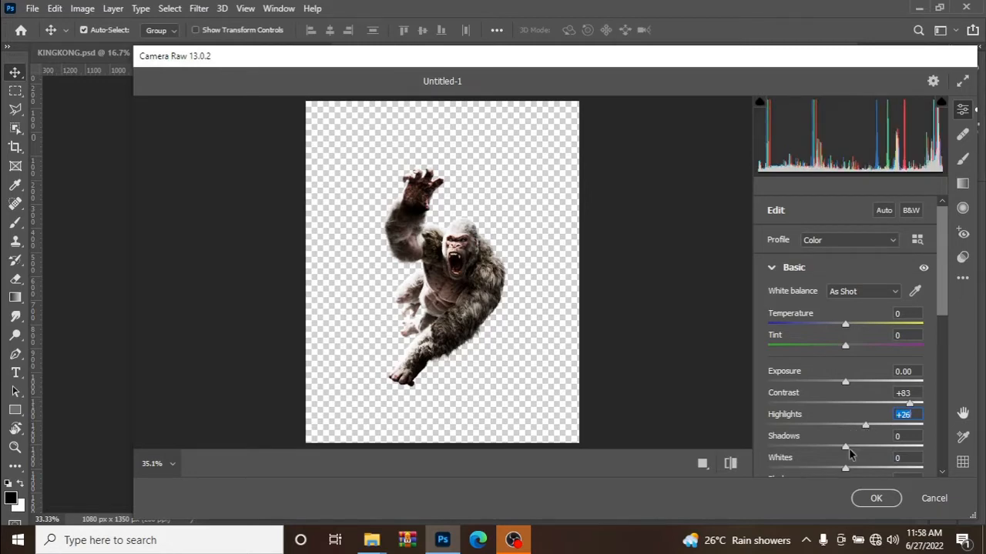
left_click_drag(846, 448, 871, 449)
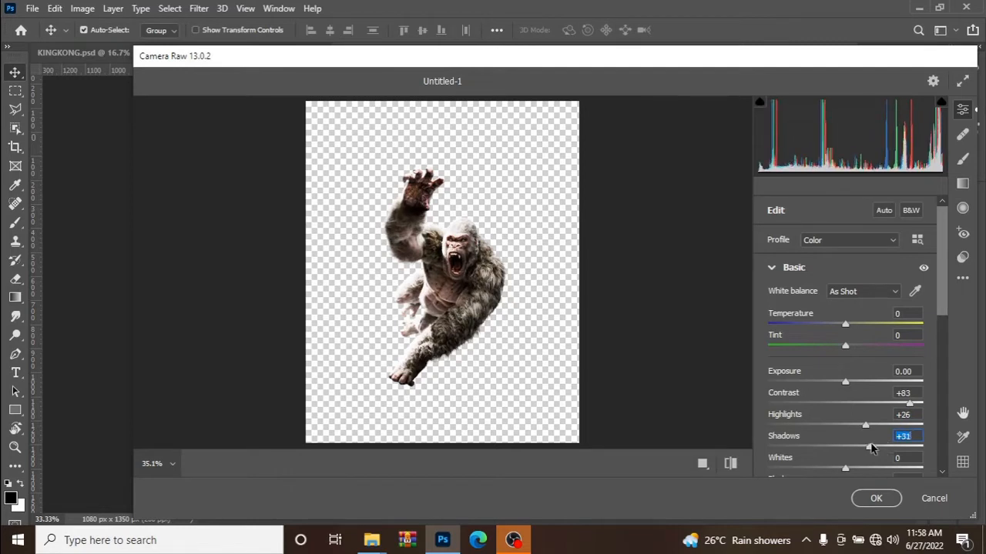
Apply the Camera Raw Filter with Texture +88, Clarity +21 and Saturation +46, and nudge King Kong slightly up and to the left.
scroll(880, 441, "down", 1)
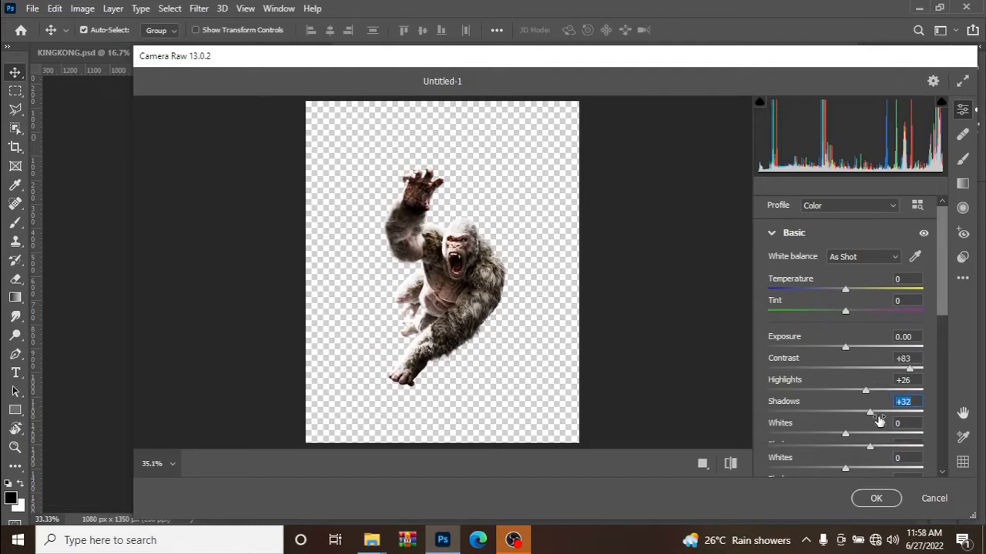
scroll(875, 429, "down", 1)
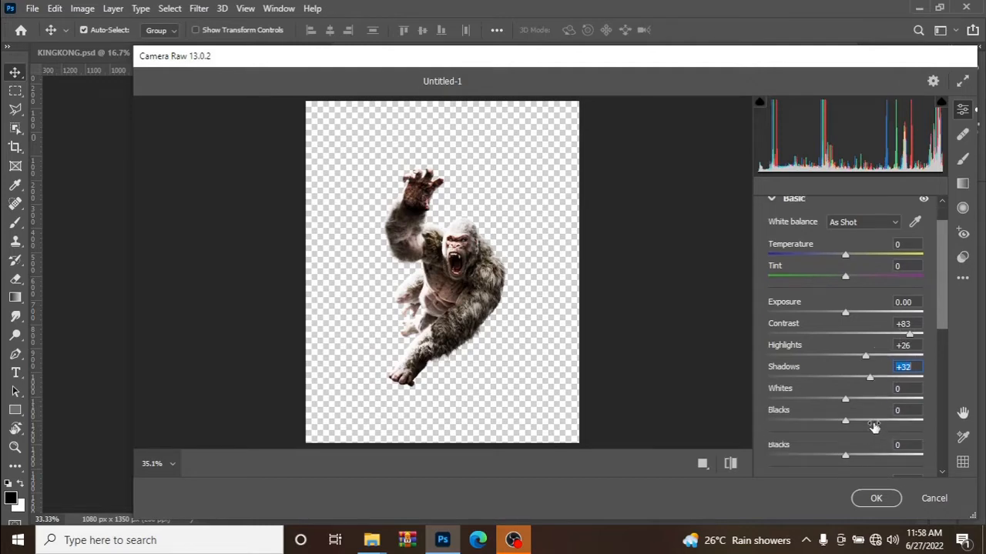
left_click_drag(844, 457, 914, 460)
scroll(870, 448, "down", 1)
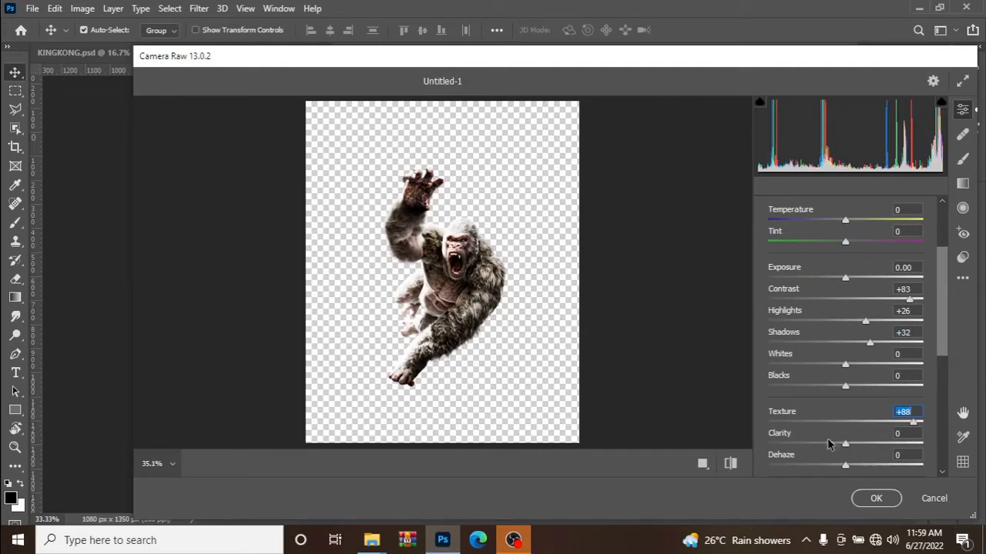
left_click(860, 445)
mouse_move(870, 445)
left_mouse_down()
mouse_move(849, 445)
mouse_move(861, 444)
left_mouse_up()
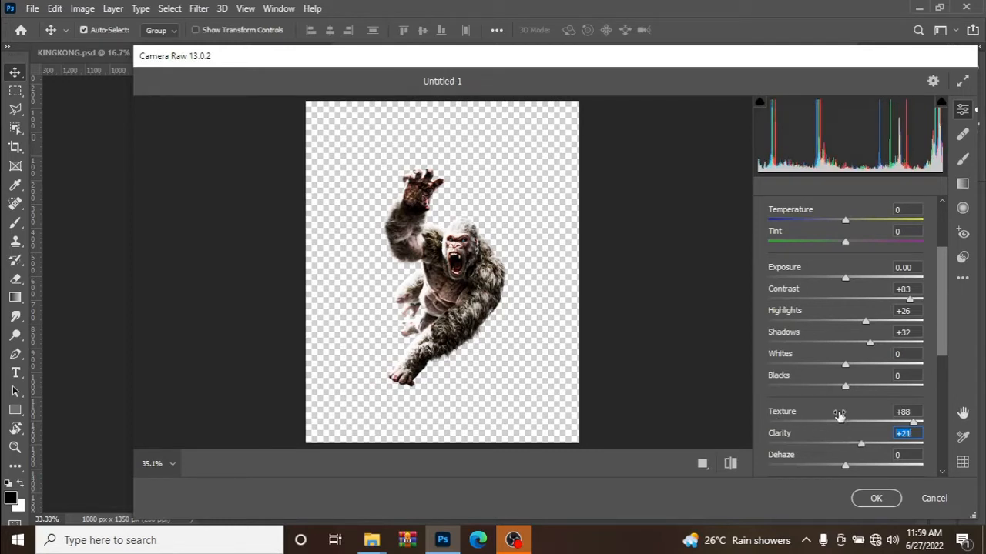
scroll(839, 416, "down", 3)
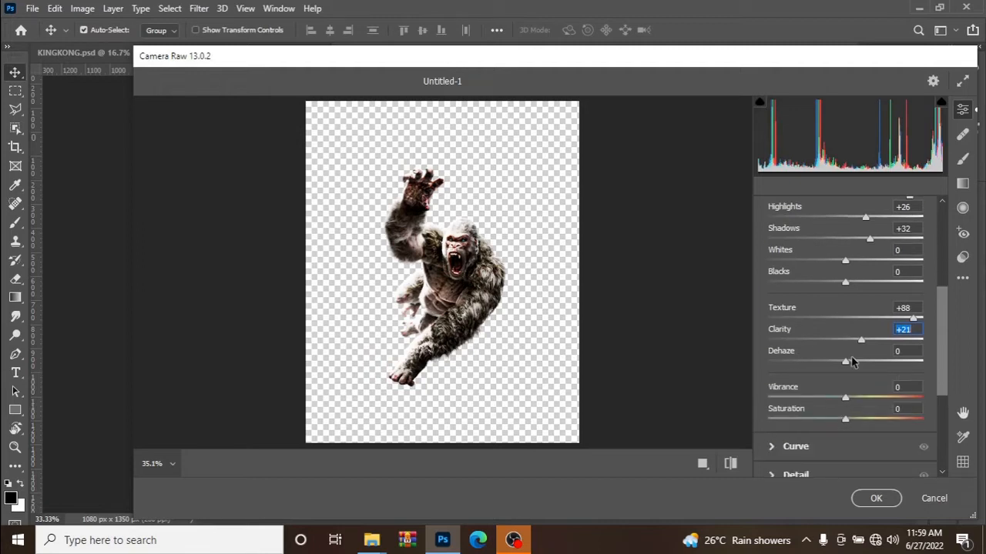
left_click_drag(846, 419, 883, 422)
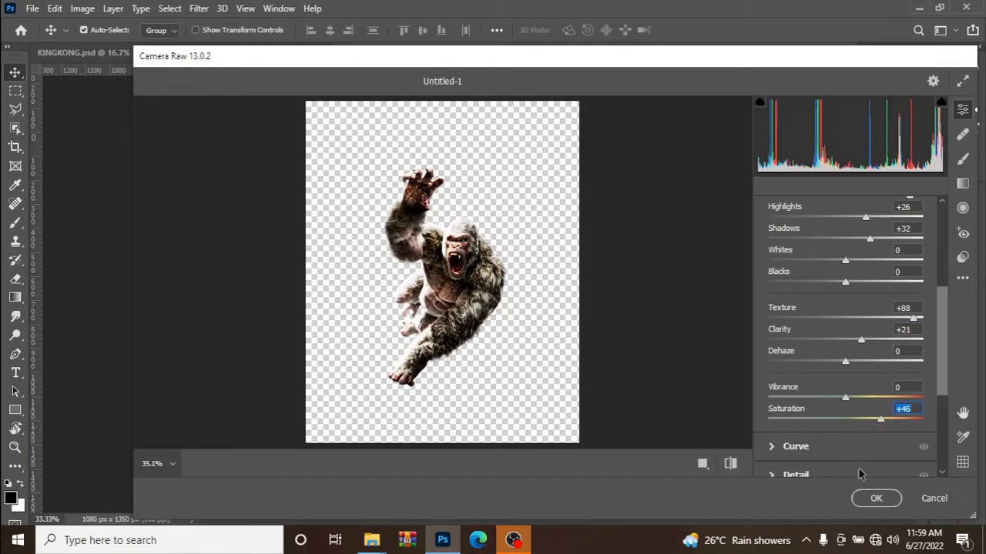
left_click(875, 499)
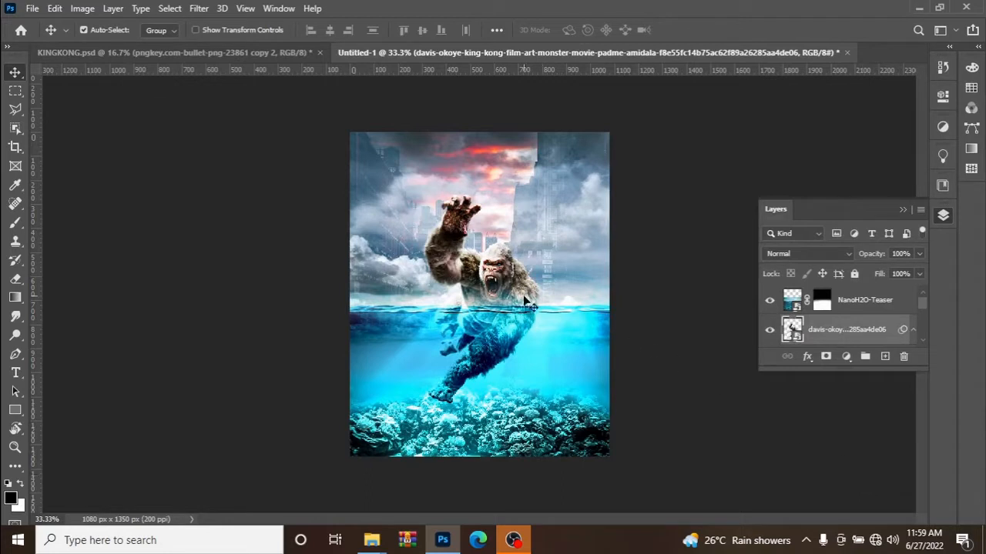
mouse_move(509, 274)
left_mouse_down()
mouse_move(493, 261)
mouse_move(501, 264)
left_mouse_up()
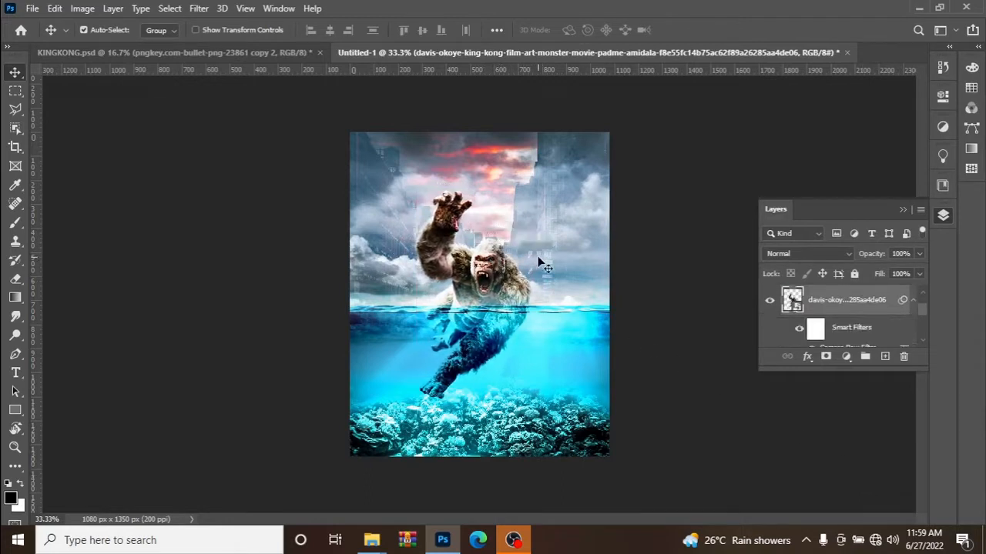
Soften the waterline on the NanoH2O-Teaser layer mask with a short downward linear gradient, and nudge King Kong slightly to the right.
left_click(484, 345)
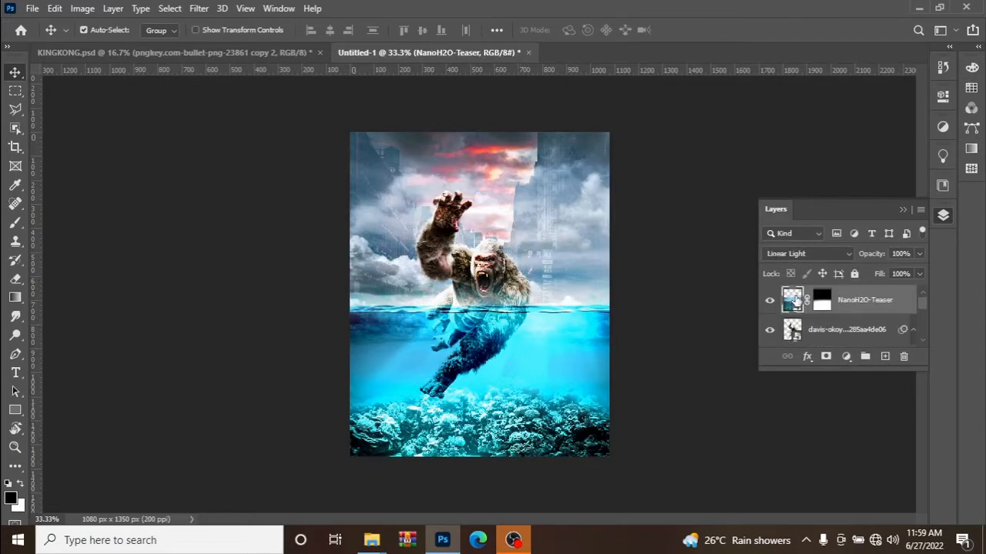
left_click(823, 301)
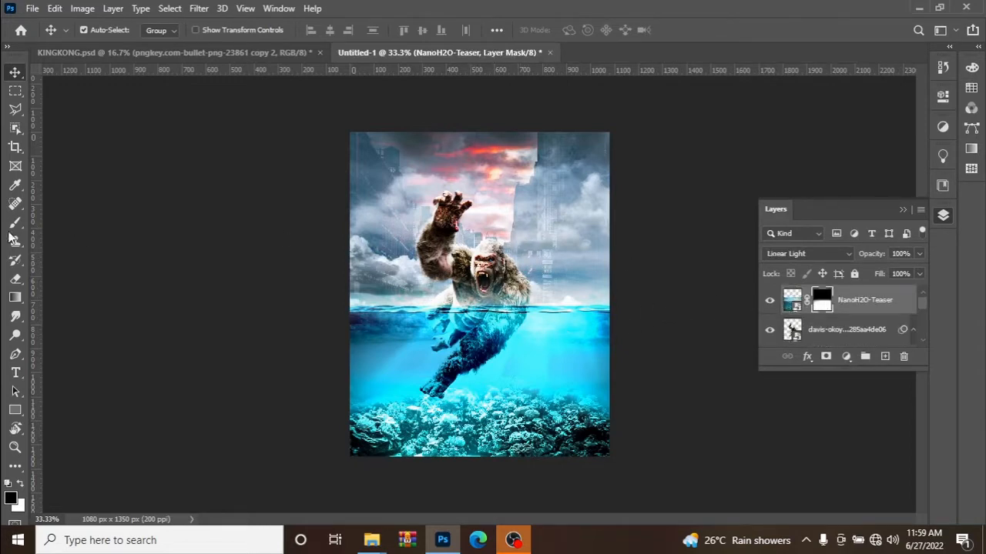
left_click(16, 298)
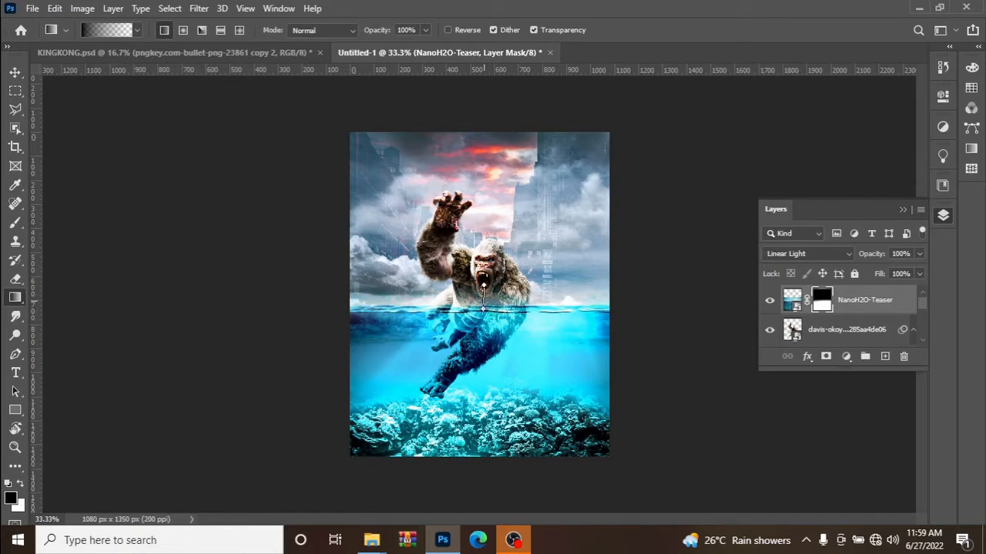
left_click_drag(483, 310, 432, 311)
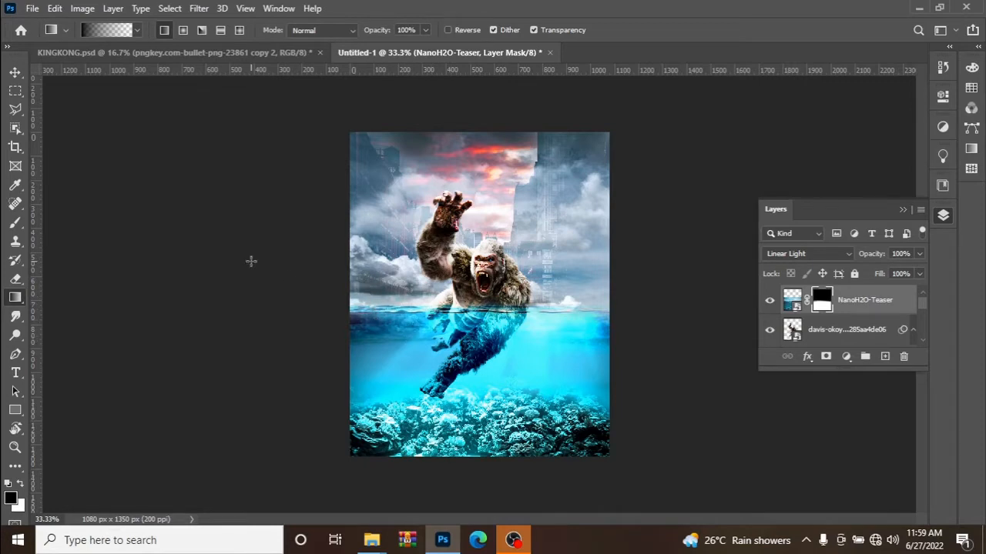
left_click(15, 72)
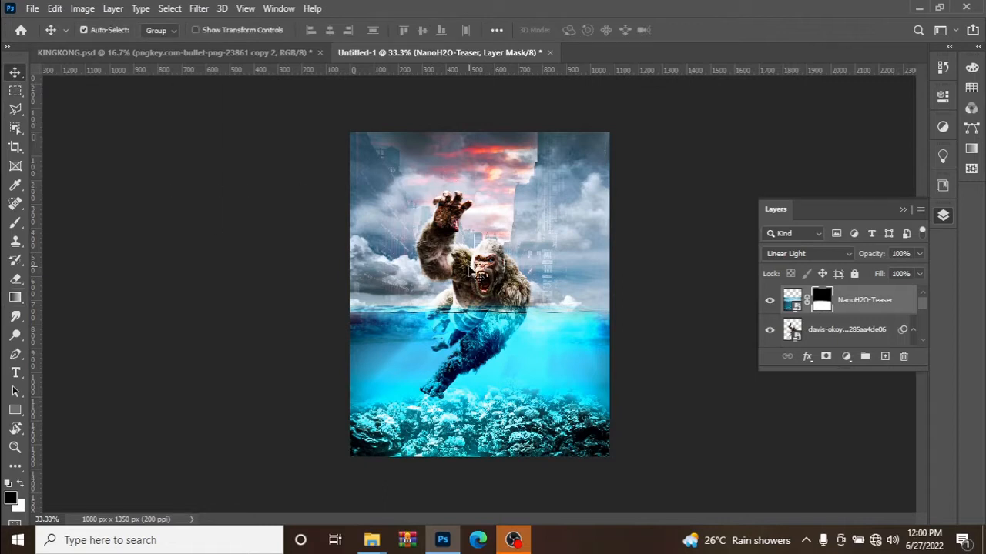
left_click_drag(471, 270, 480, 276)
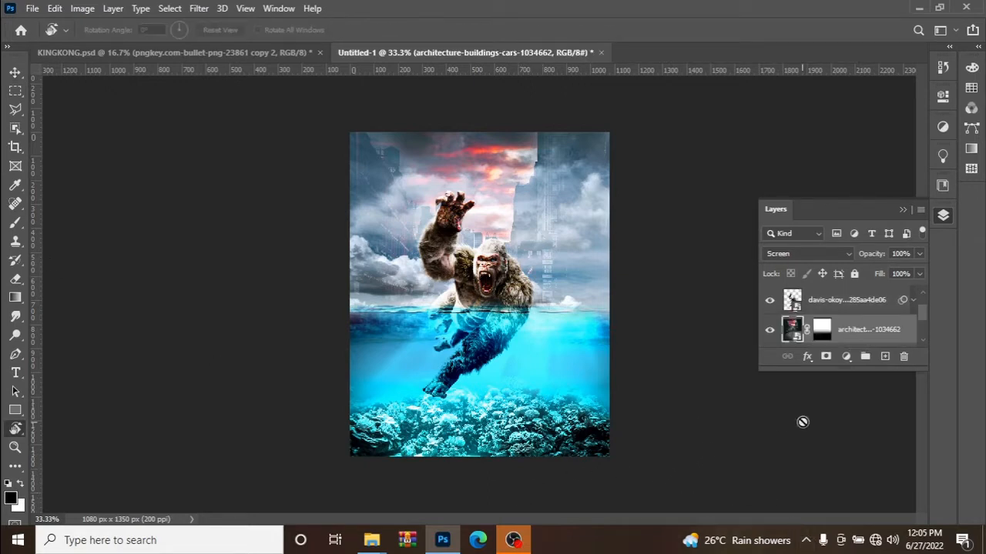
Add a new layer above the buildings layer and paint a black shadow under King Kong's foot with a soft 175 px brush.
left_click(885, 357)
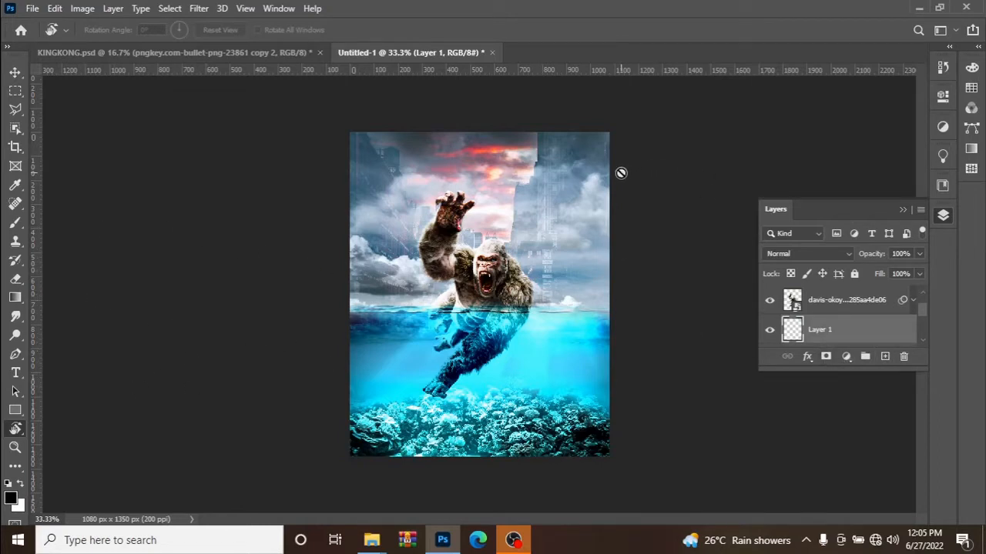
key("b")
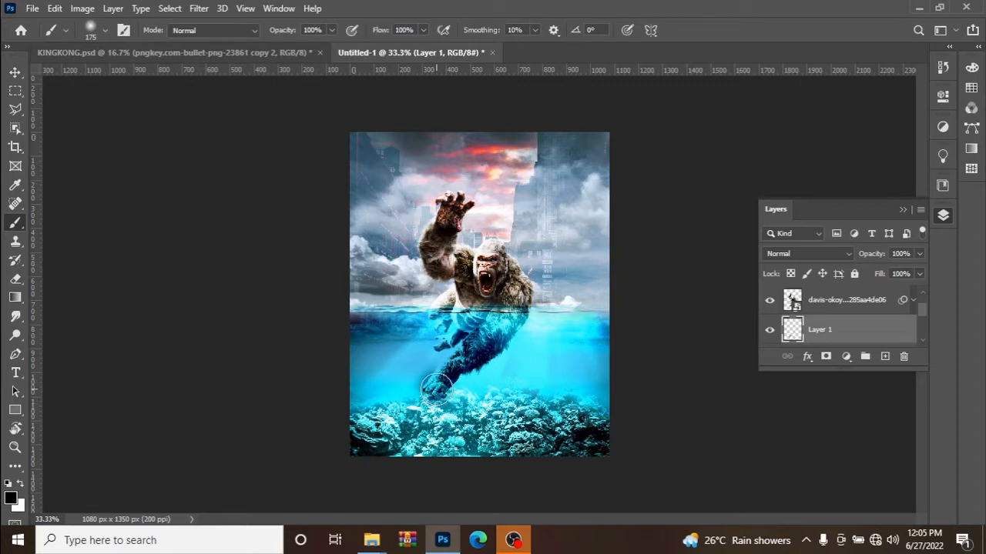
left_click(437, 401)
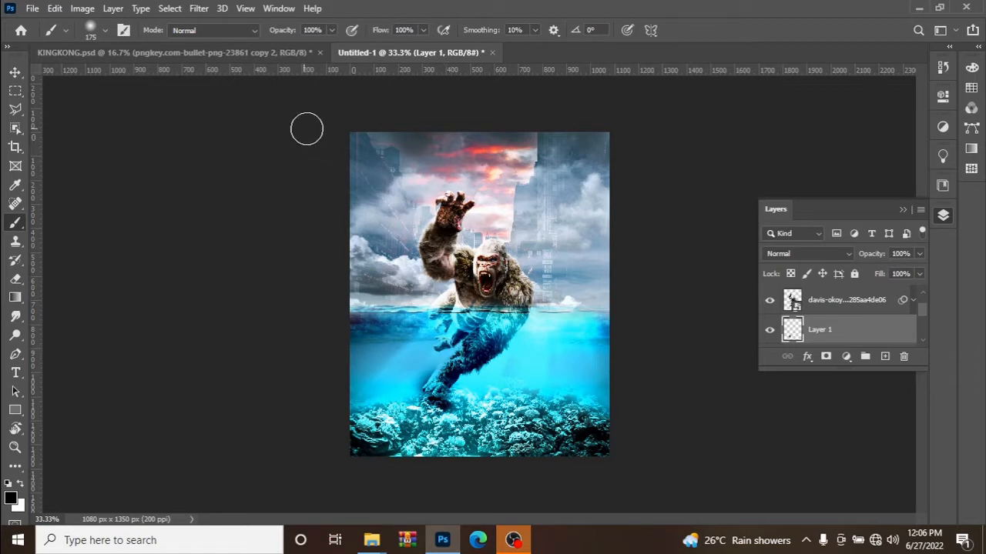
Add a Drop Shadow to the King Kong layer: Multiply, opacity 32%, angle 90°, distance 2 px, spread 18%, size 46 px.
left_click_drag(287, 36, 273, 39)
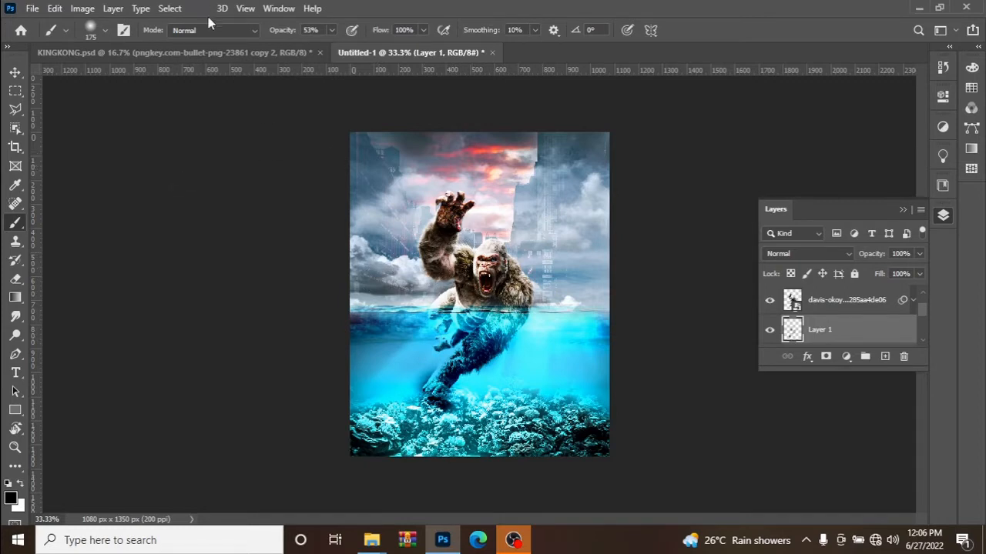
left_click(11, 73)
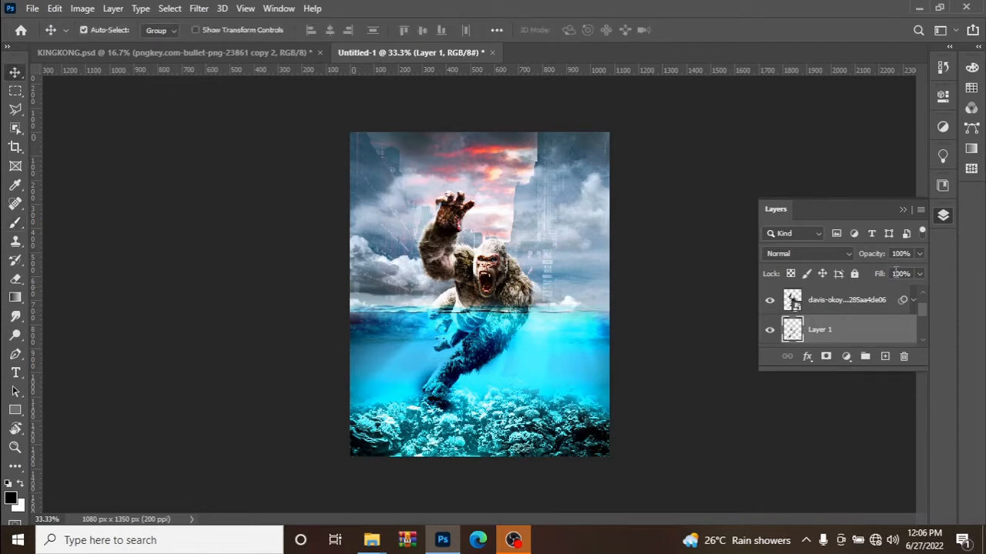
left_click(845, 301)
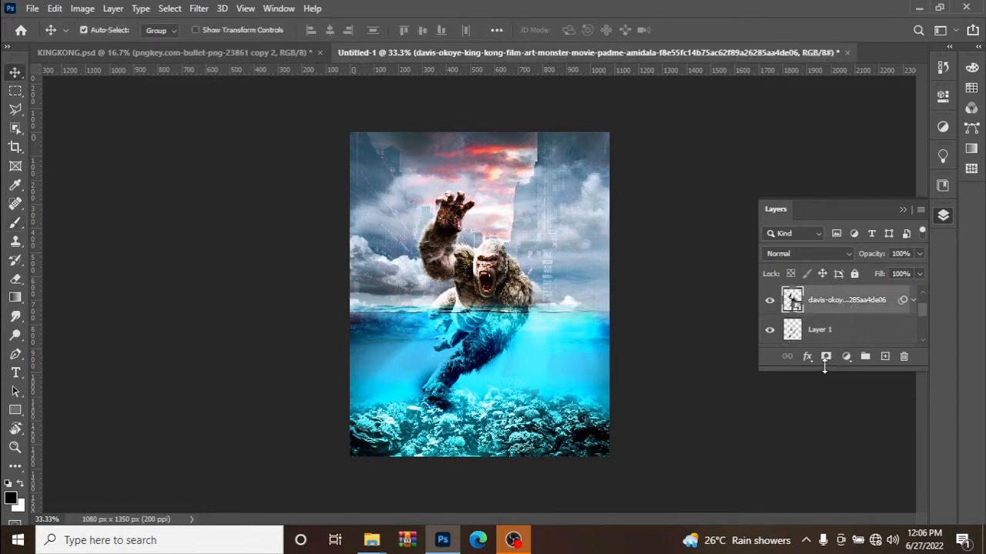
left_click(808, 358)
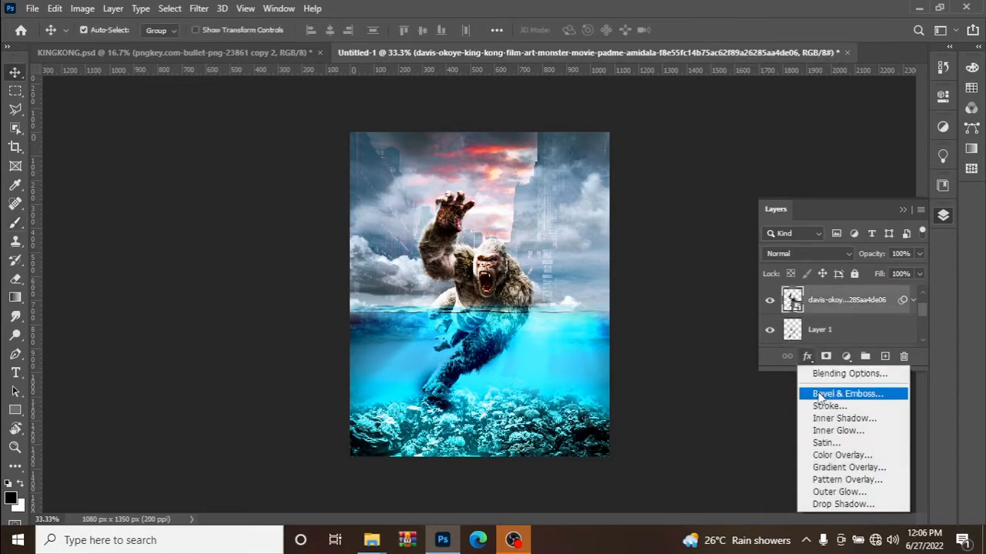
left_click(845, 506)
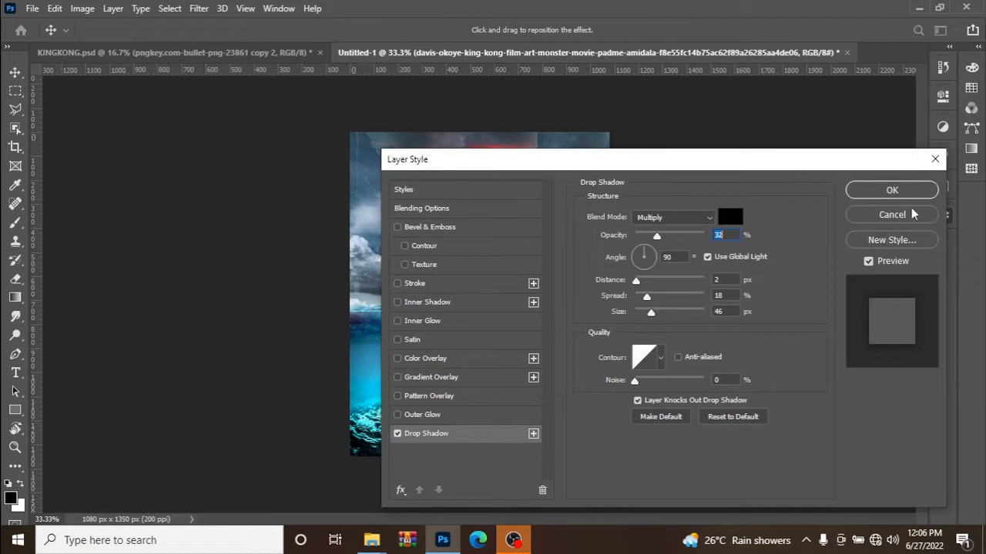
left_click(878, 190)
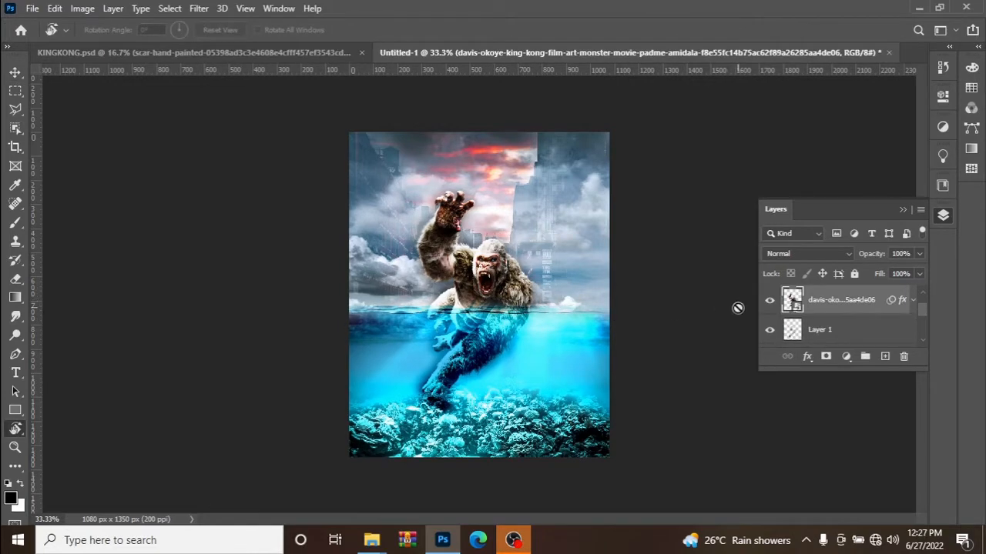
Place the scar-hand-painted copy image from the files 1 folder above King Kong and position the scars on the raised forearm.
key("ctrl+plus")
key("ctrl+plus")
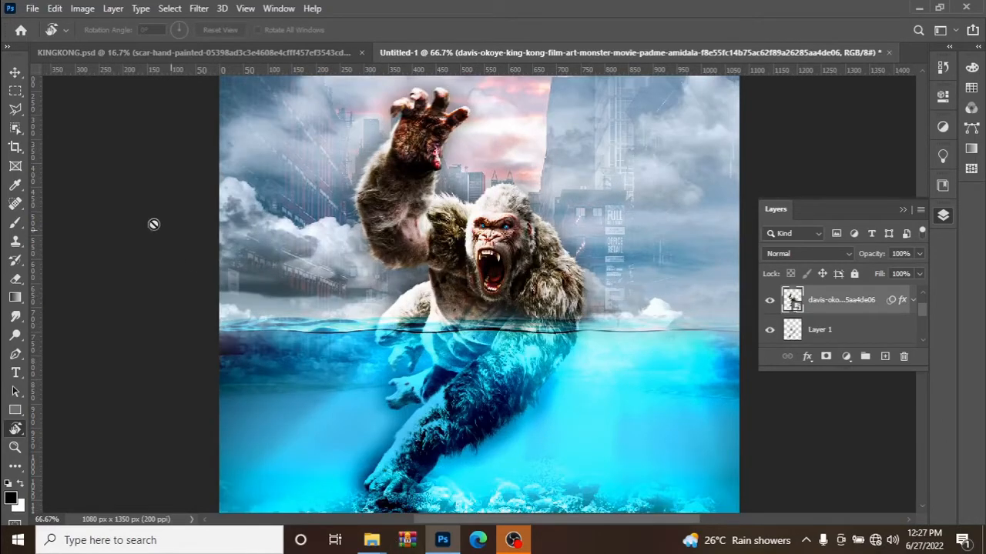
left_click(22, 73)
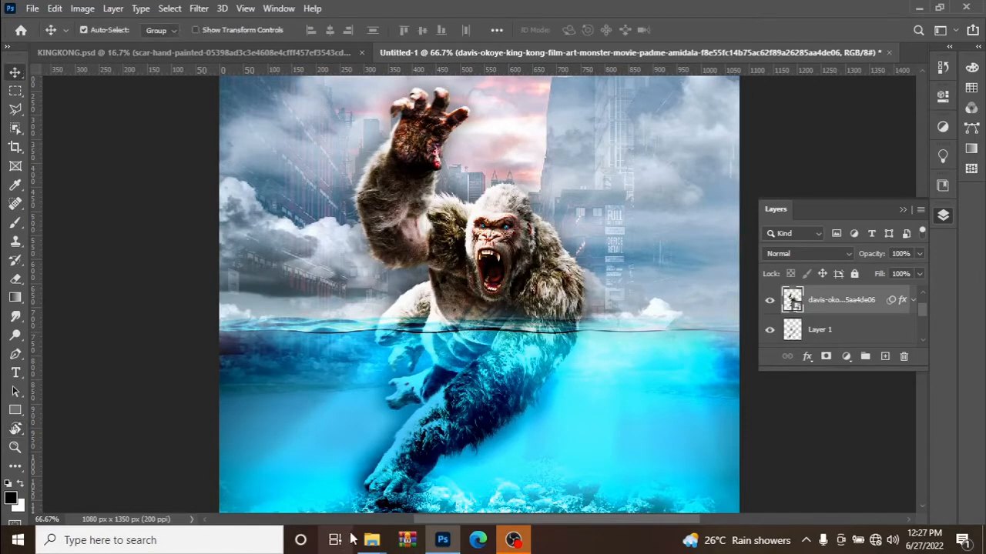
mouse_move(372, 540)
left_click(280, 480)
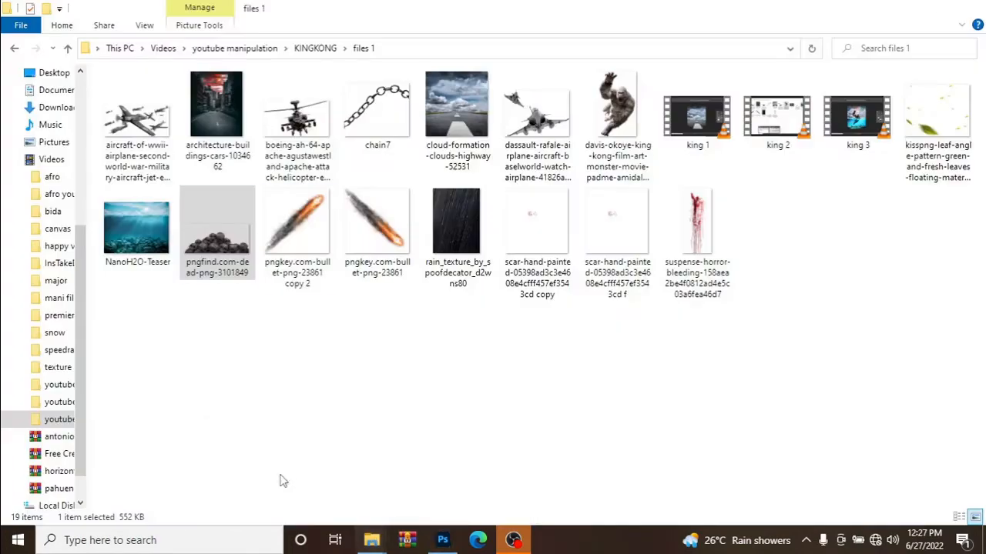
mouse_move(521, 229)
left_mouse_down()
mouse_move(486, 471)
mouse_move(436, 547)
mouse_move(493, 339)
mouse_move(487, 287)
left_mouse_up()
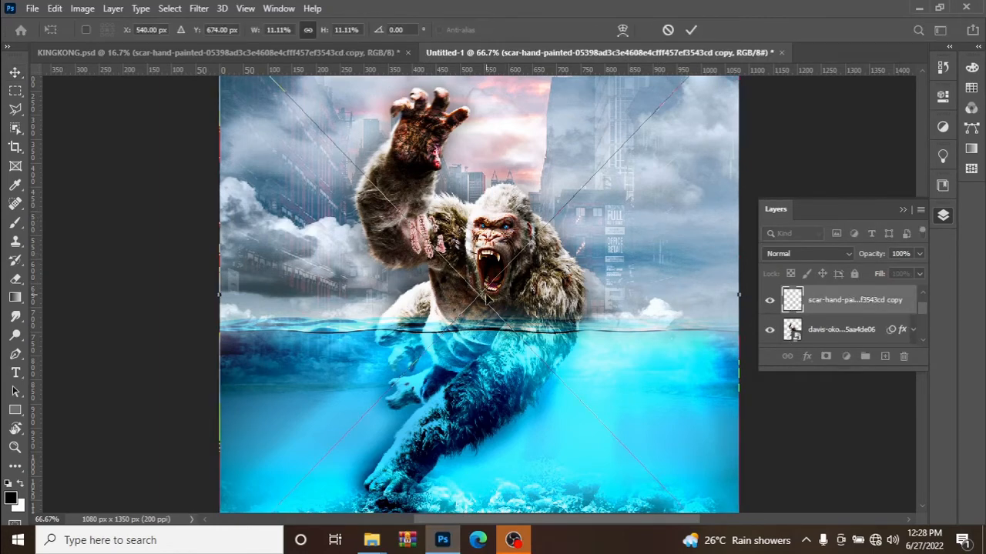
left_click_drag(486, 299, 463, 277)
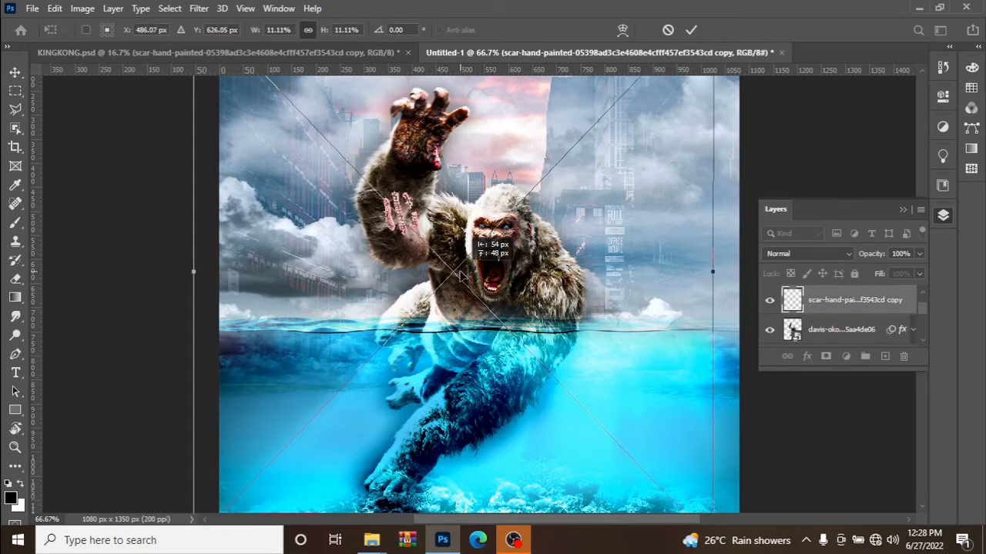
left_click(691, 29)
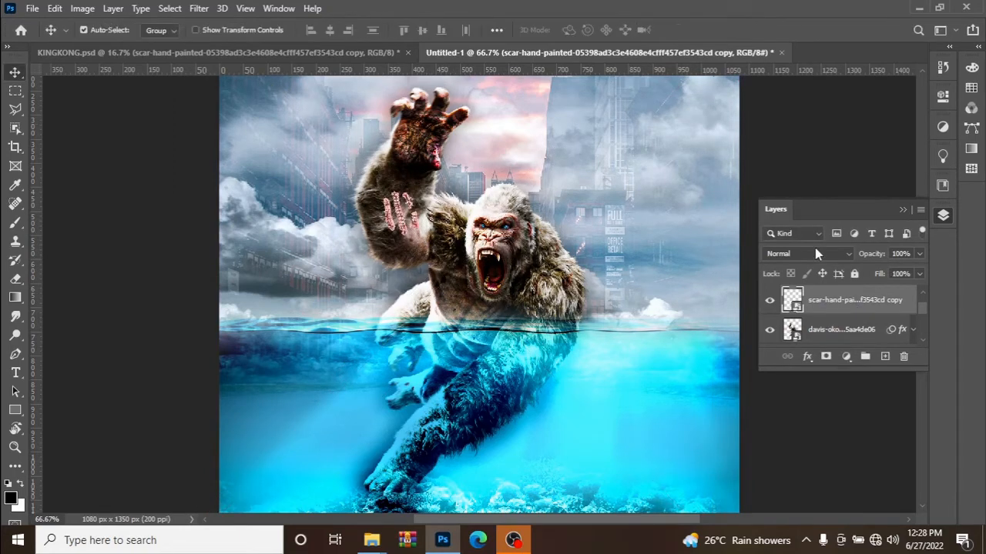
Set the scar layer's blend mode to Multiply and duplicate it in place to strengthen the forearm scars.
left_click(816, 252)
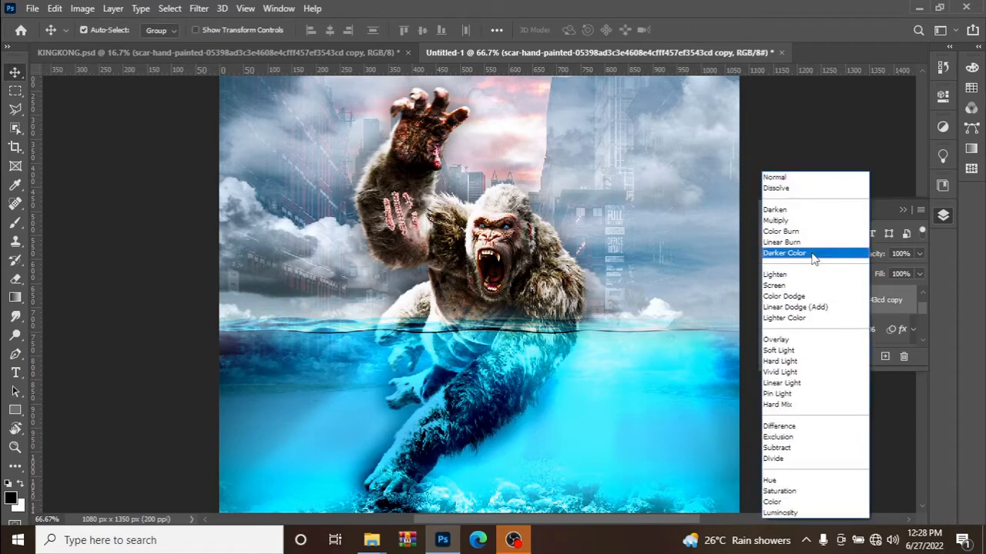
left_click(796, 222)
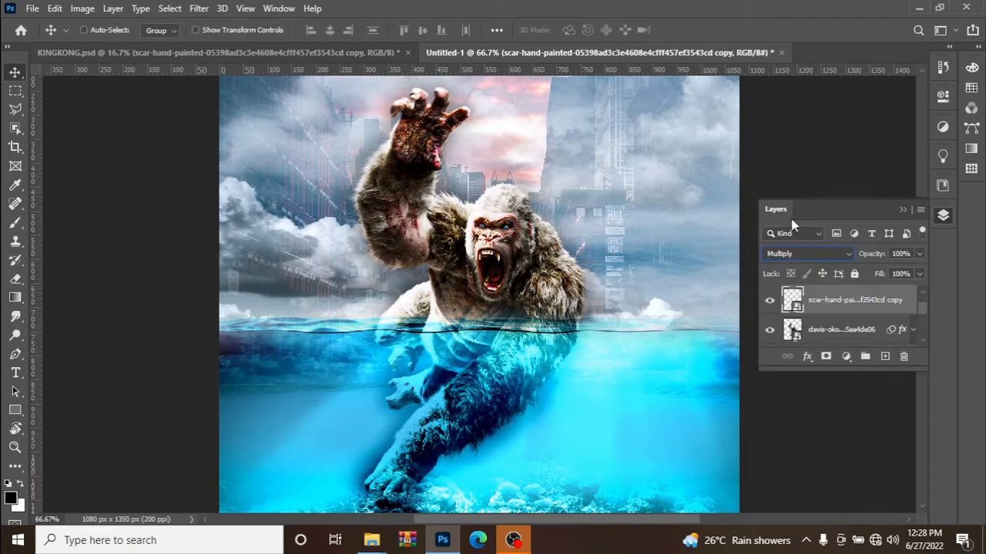
key("ctrl+j")
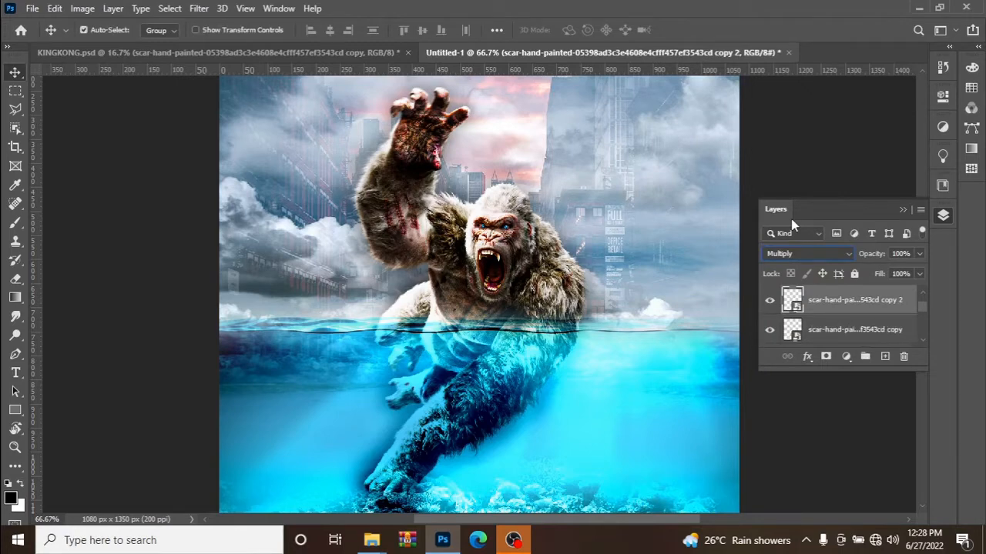
Duplicate the scar layer again and move the new copy onto King Kong's chest.
key("ctrl+j")
left_click_drag(409, 225, 464, 315)
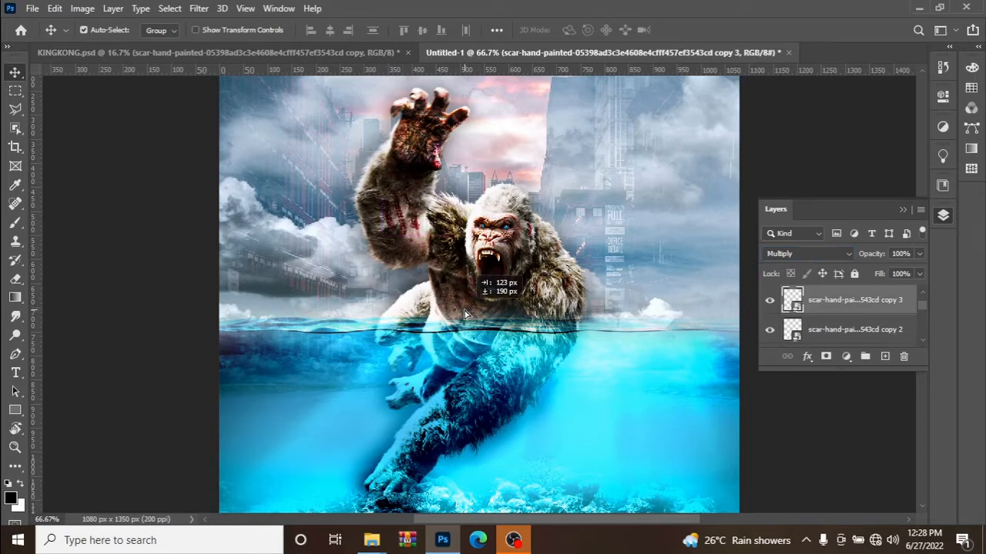
left_click_drag(465, 314, 466, 313)
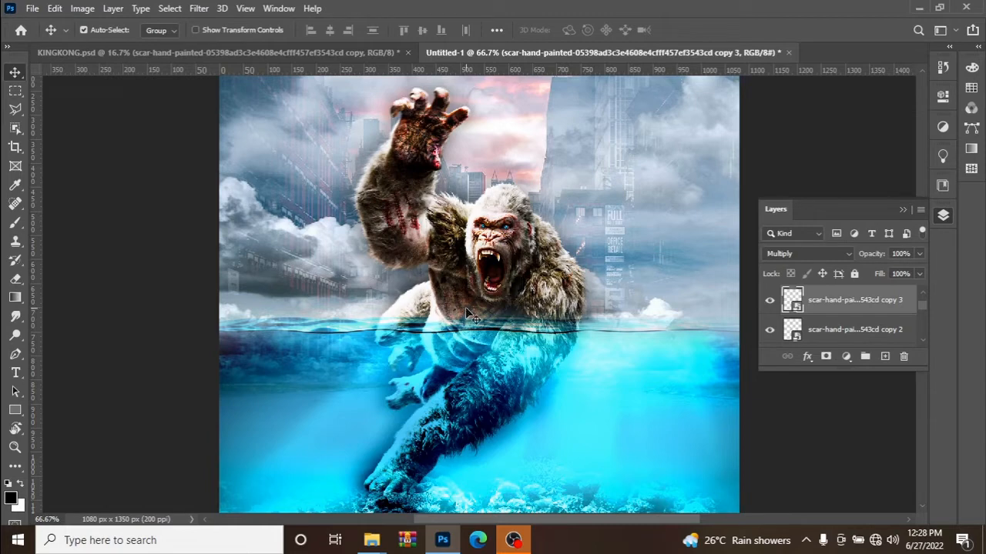
Duplicate the chest scar layer in place and position one more copy across King Kong's forehead and face.
key("ctrl")
key("ctrl+j")
left_click_drag(454, 301, 491, 222)
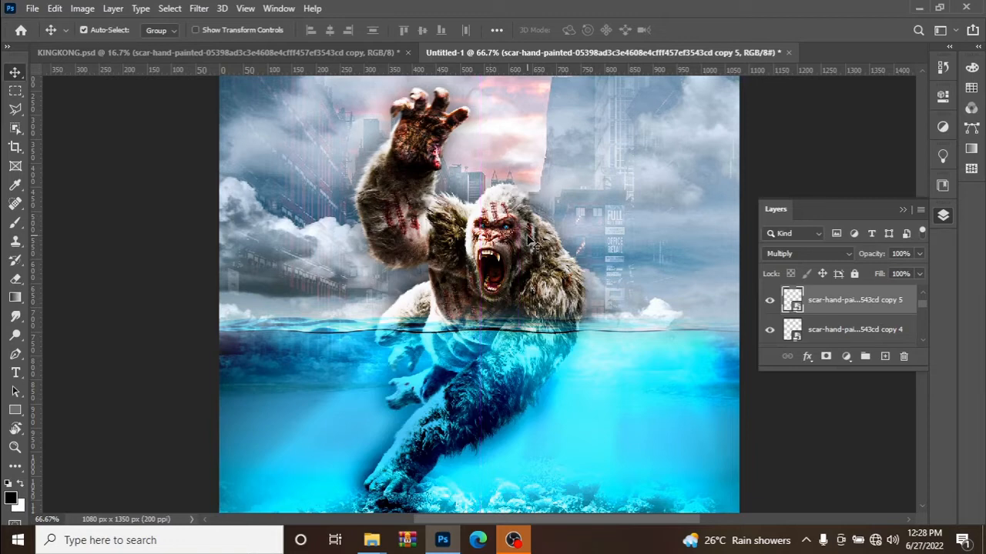
Add a layer mask to the face scar layer and paint out the scars at the side of the head with a soft black 90 px brush.
left_click(825, 357)
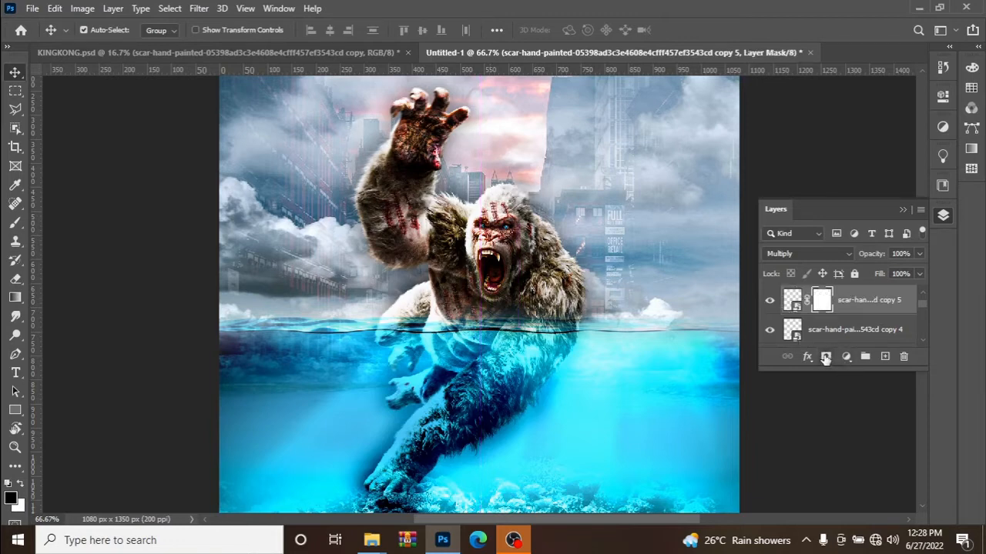
left_click(15, 222)
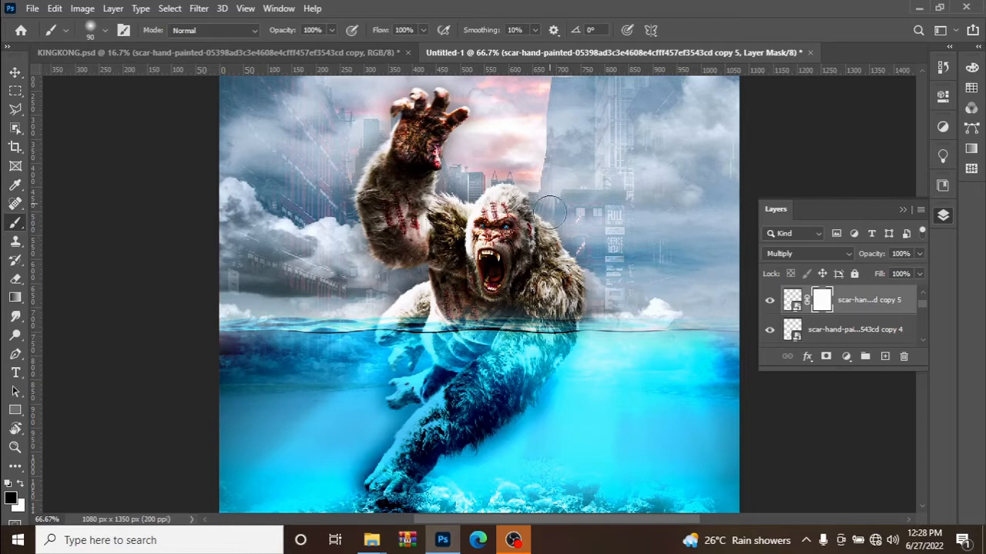
left_click_drag(558, 196, 547, 208)
left_click(15, 72)
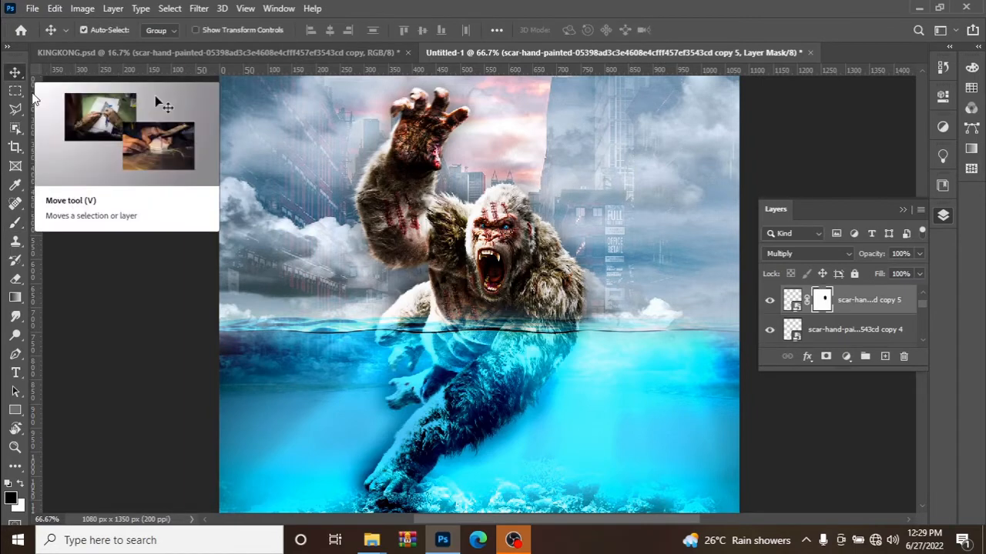
Duplicate the masked face scar layer and set the duplicate's opacity to 54%.
key("ctrl")
key("ctrl+j")
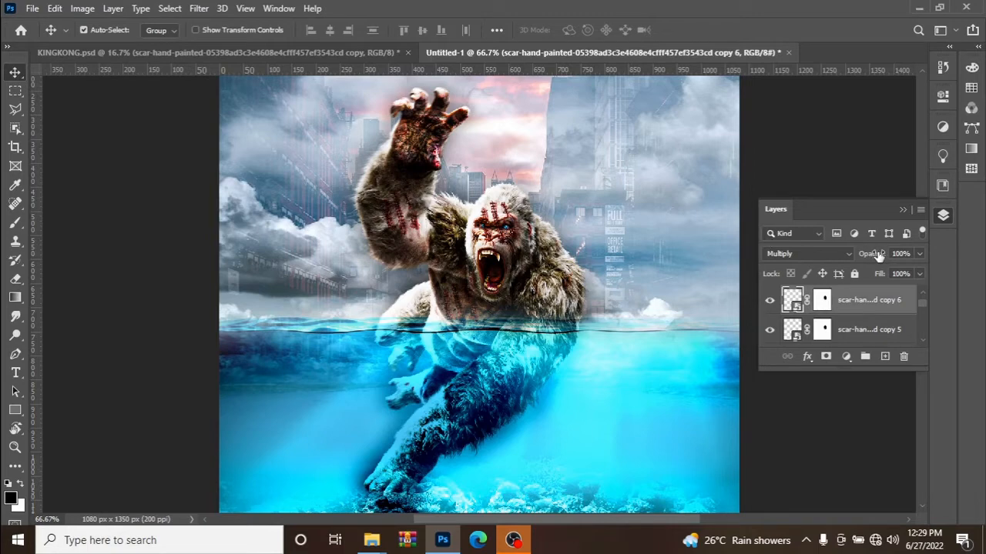
left_click_drag(877, 256, 845, 258)
key("ctrl")
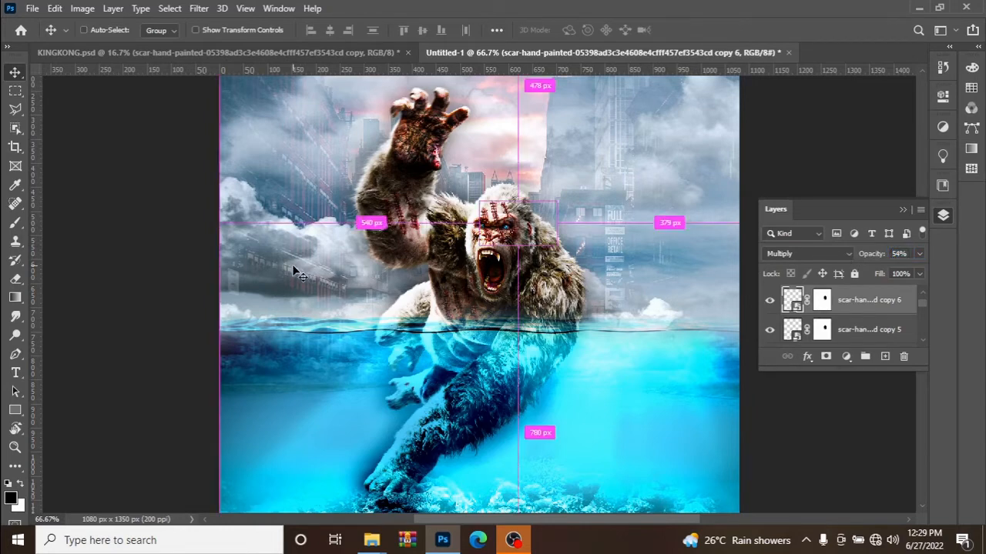
Place the rain_texture_by_spoofdecator_d2wns80 image above the scar layers, scale it to 68.84% to span the canvas width, and set it to Color Dodge.
key("ctrl+minus")
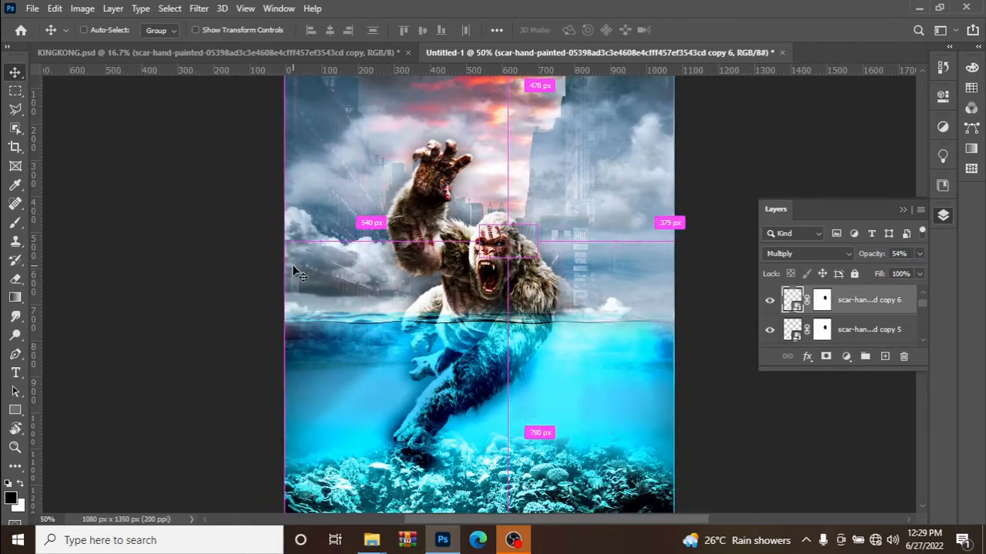
key("ctrl+minus")
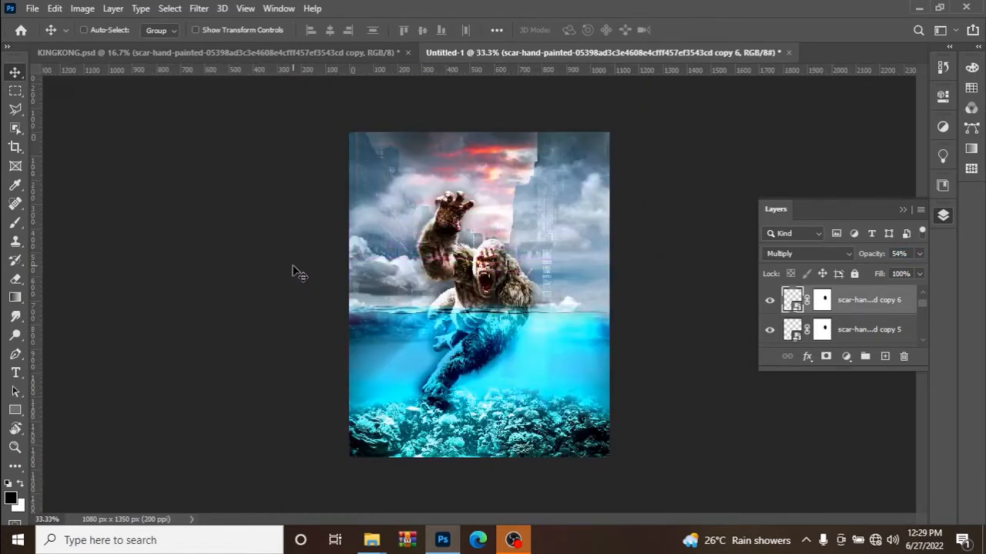
key("ctrl+plus")
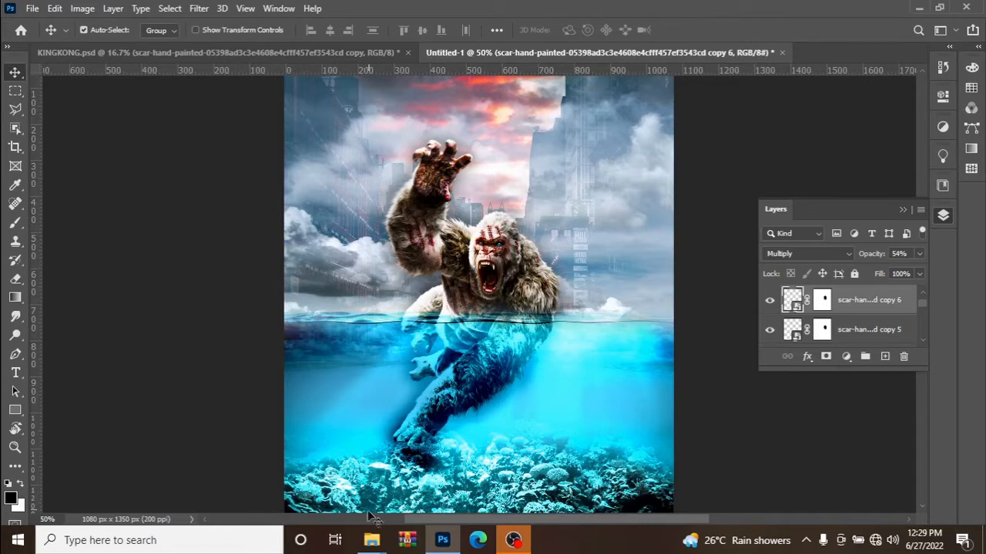
left_click(368, 543)
left_click(298, 502)
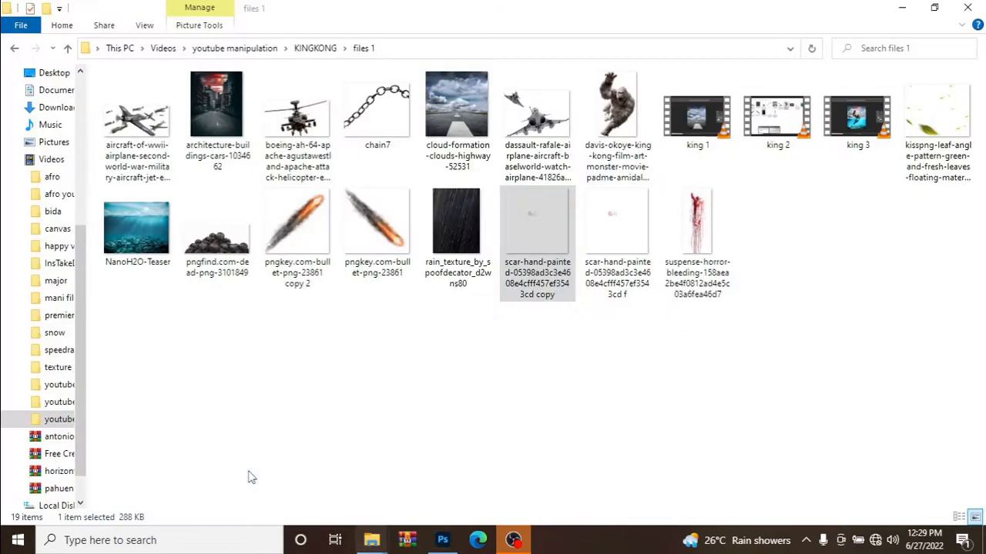
left_click_drag(440, 247, 496, 454)
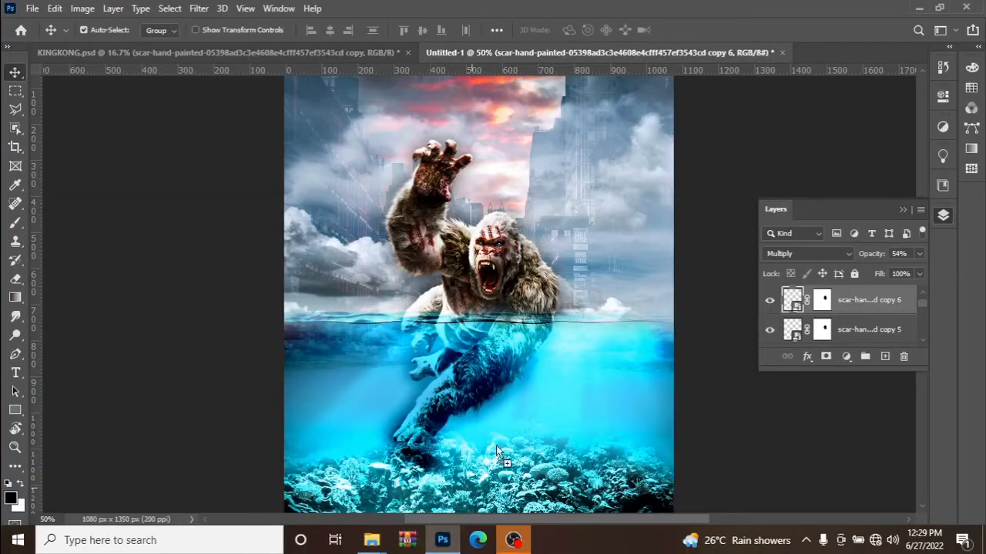
left_click_drag(522, 384, 508, 370)
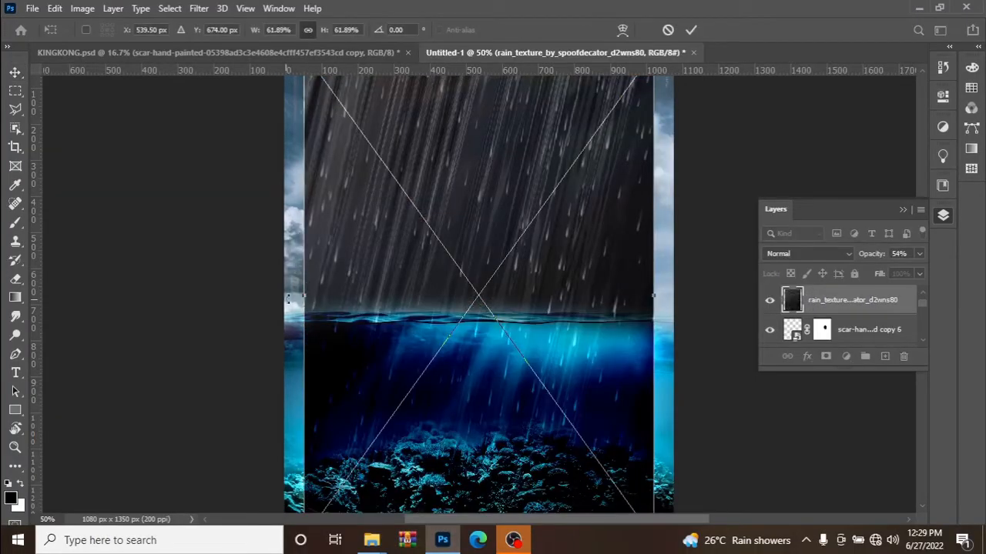
left_click_drag(287, 297, 285, 296)
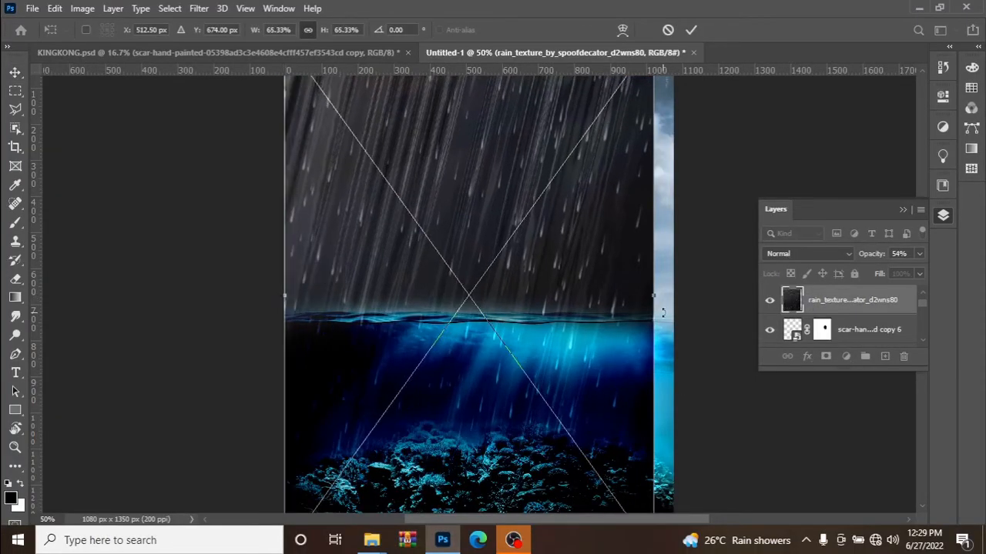
left_click_drag(657, 298, 675, 297)
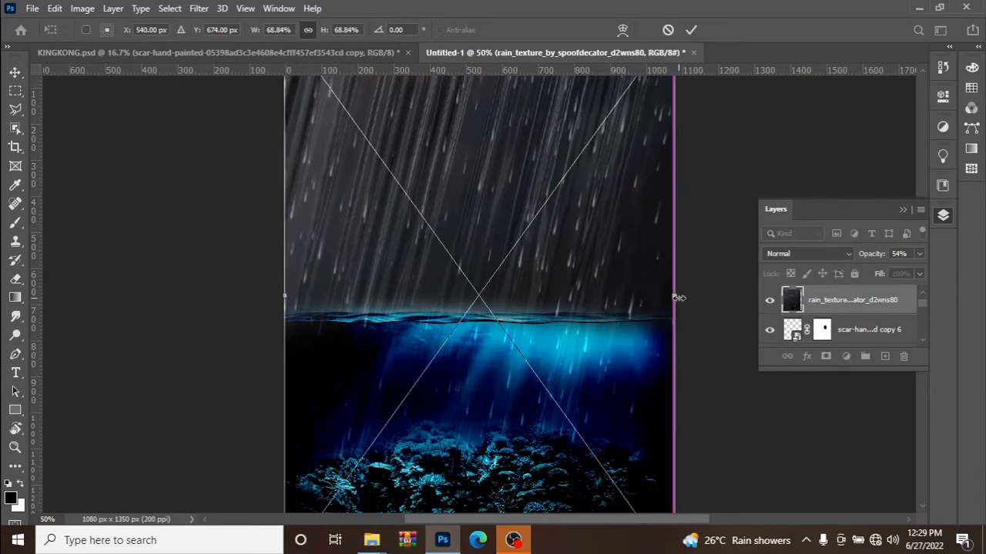
left_click(690, 30)
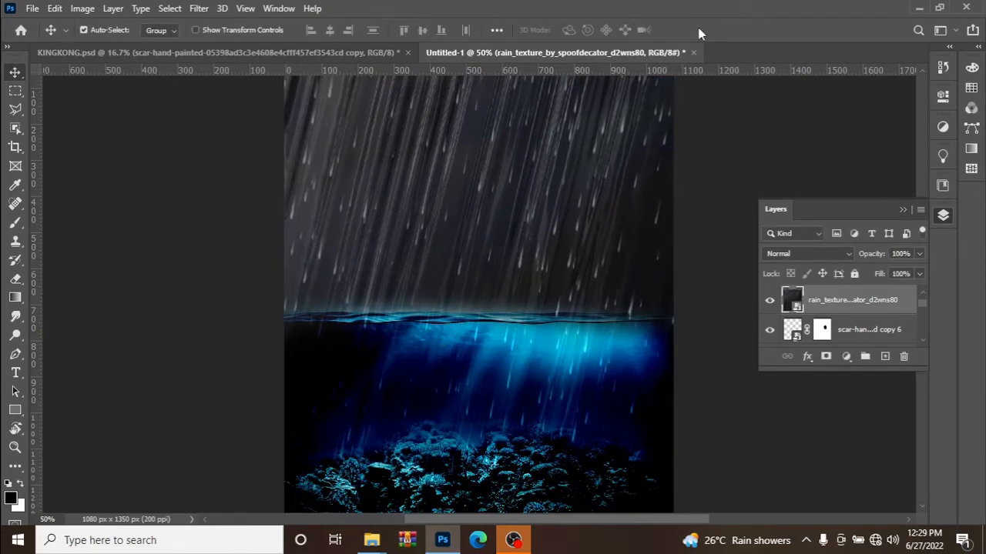
left_click(797, 254)
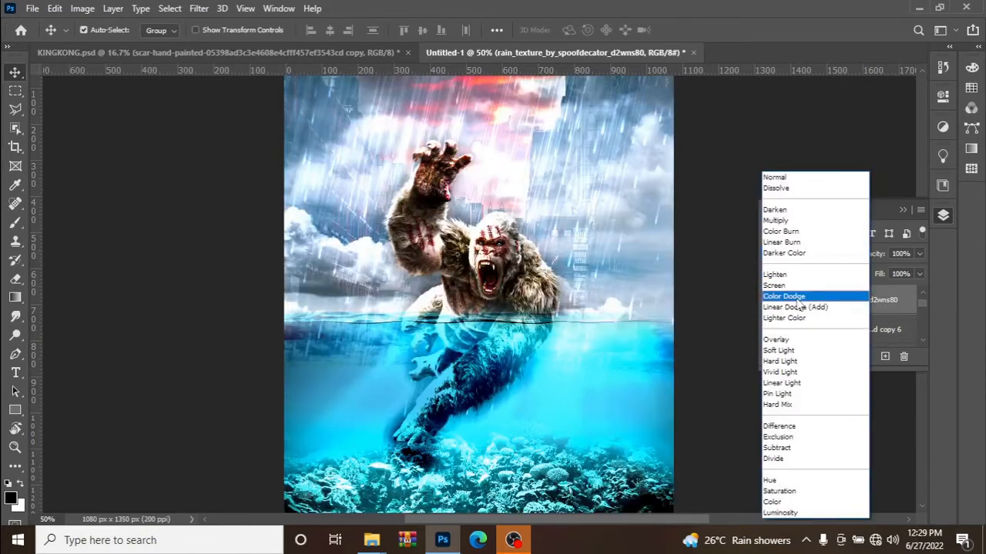
left_click(793, 296)
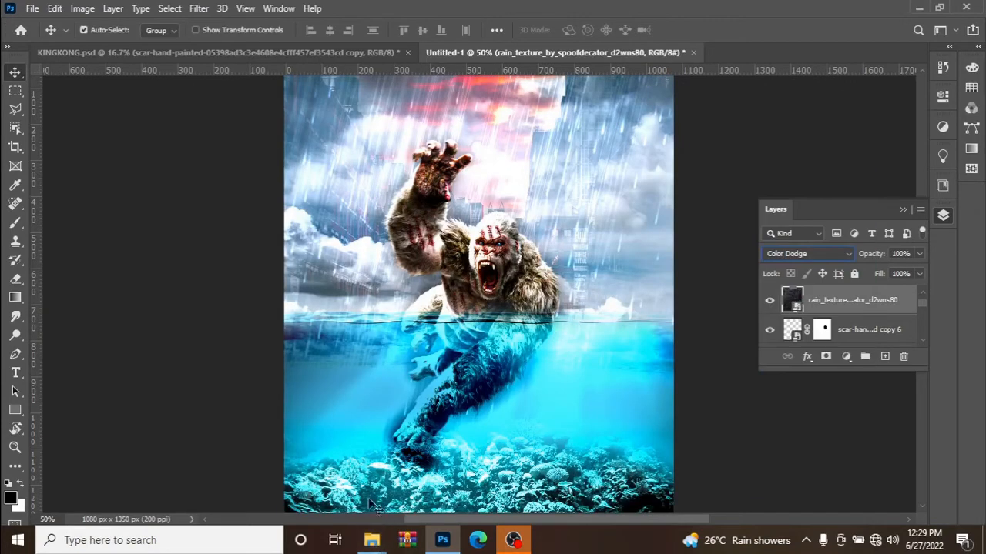
Place the chain7 image above the rain layer, scaled to 9.48%, across the coral at the canvas's lower right corner.
mouse_move(379, 537)
left_click(336, 499)
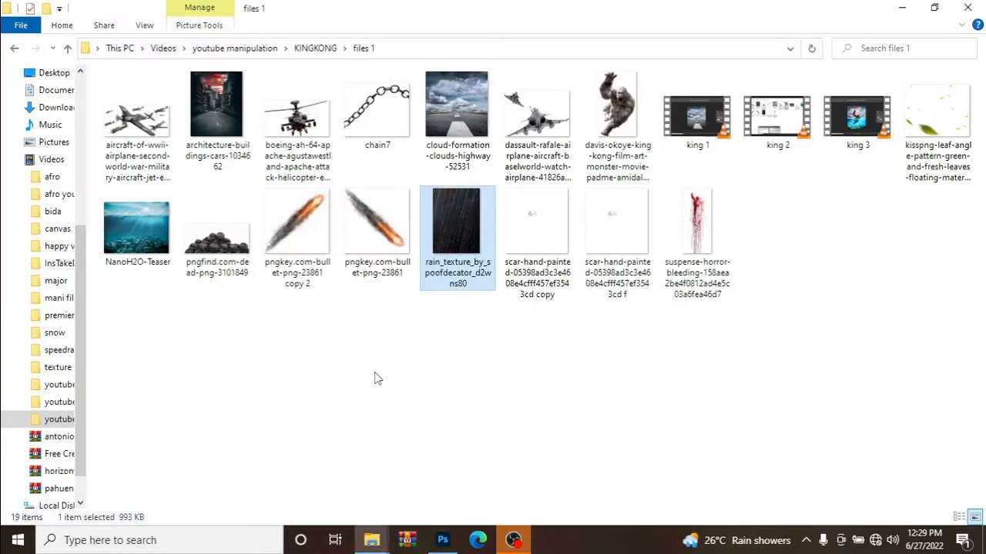
left_click_drag(377, 115, 642, 440)
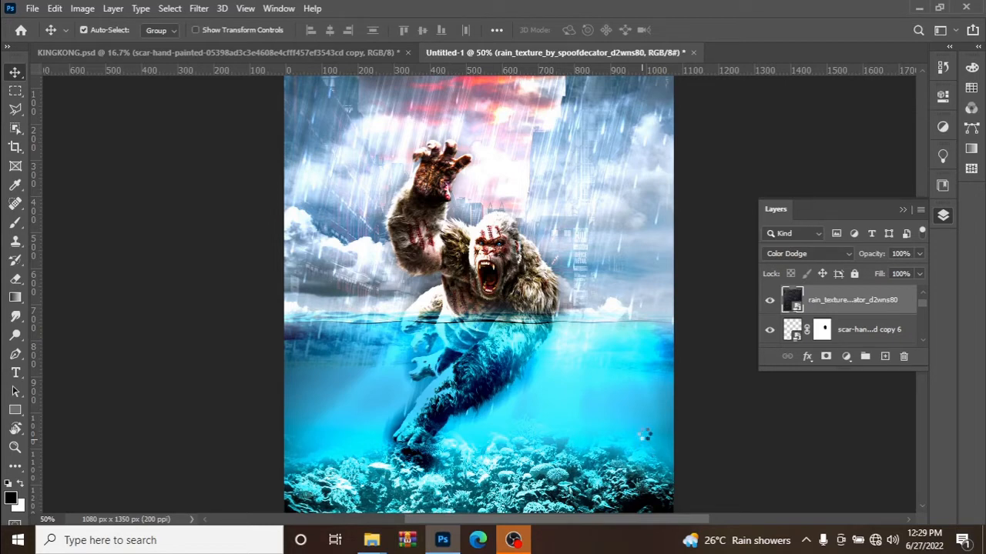
left_click_drag(590, 336, 697, 512)
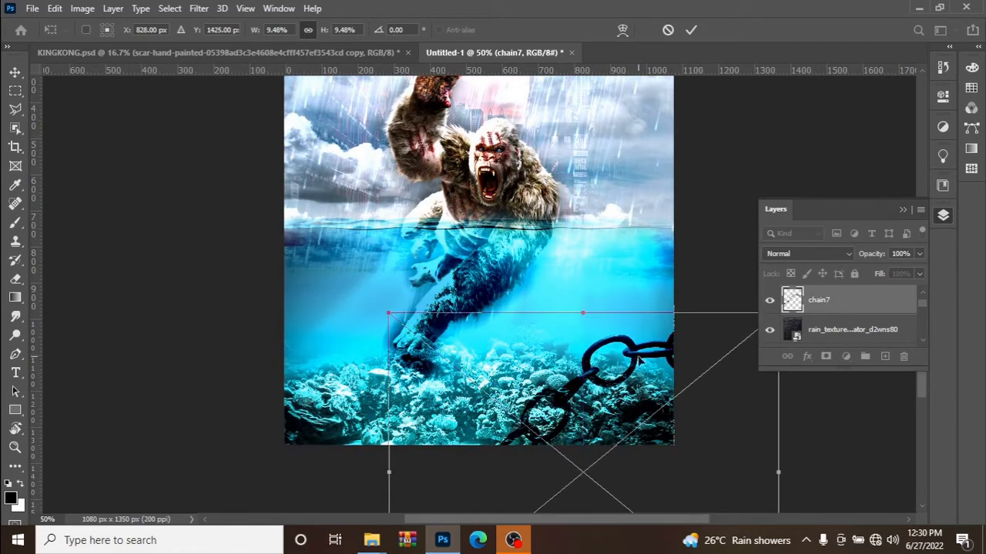
left_click(692, 31)
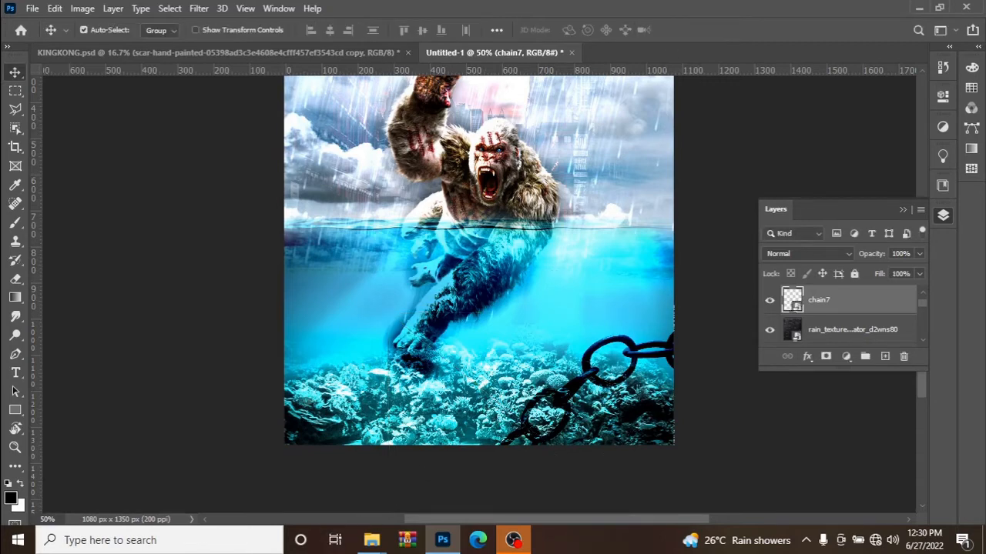
Place the pngfind.com-dead-png-3101849 skull pile, scaled to 13.27%, at the canvas's left edge just above the coral reef.
mouse_move(372, 540)
left_click(297, 484)
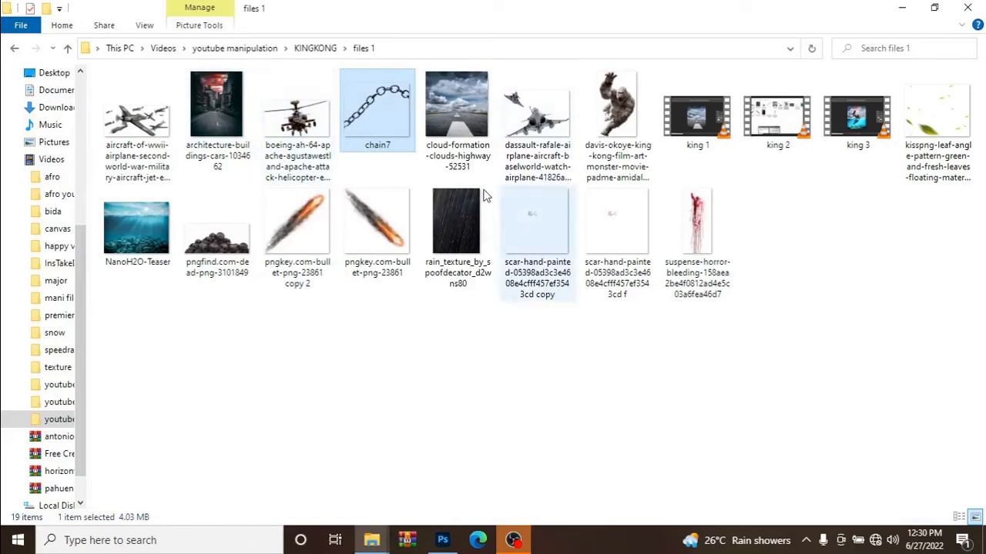
left_click_drag(237, 260, 295, 350)
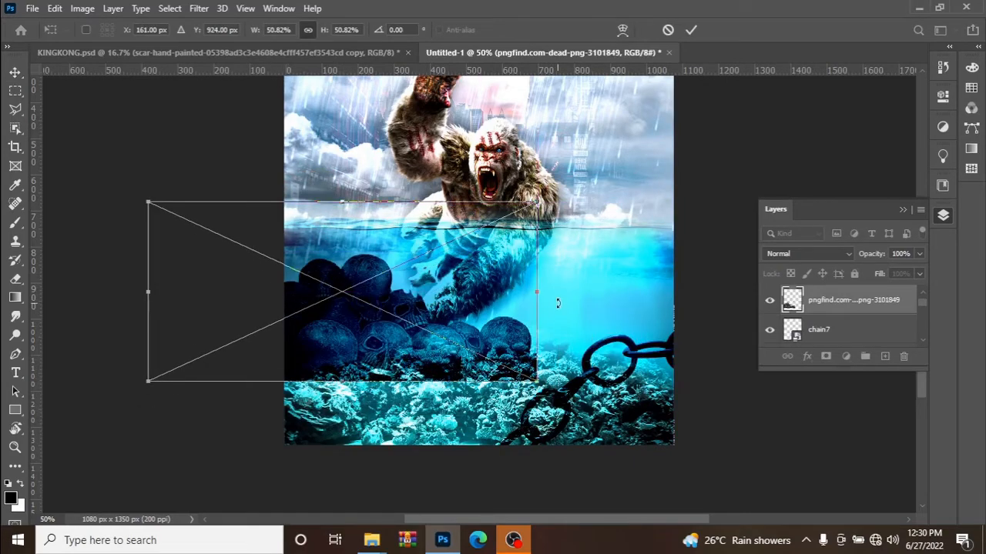
left_click_drag(533, 286, 375, 340)
left_click_drag(353, 351, 353, 351)
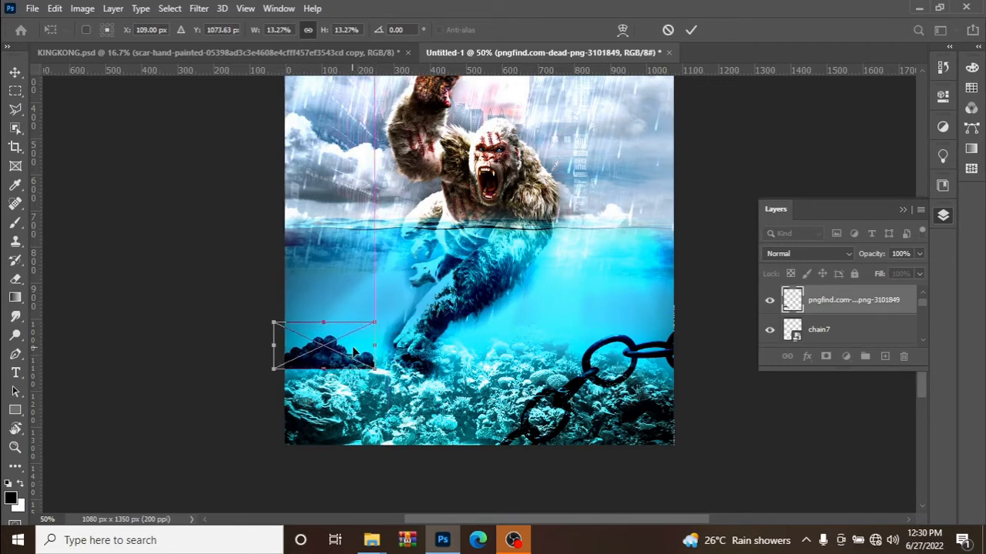
left_click(691, 30)
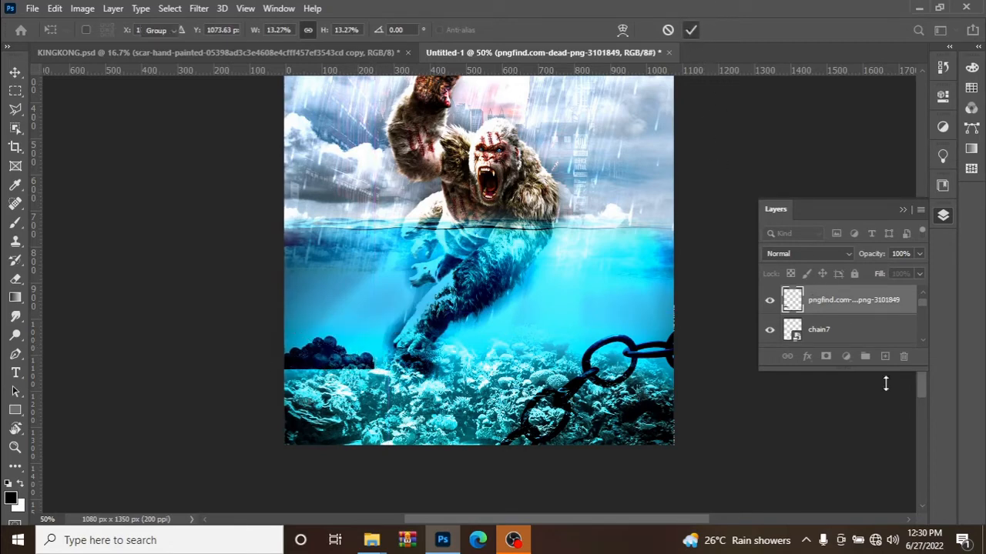
Add a layer mask to the skull pile and paint out its hard bottom edge with a soft black 60 px brush.
left_click(826, 356)
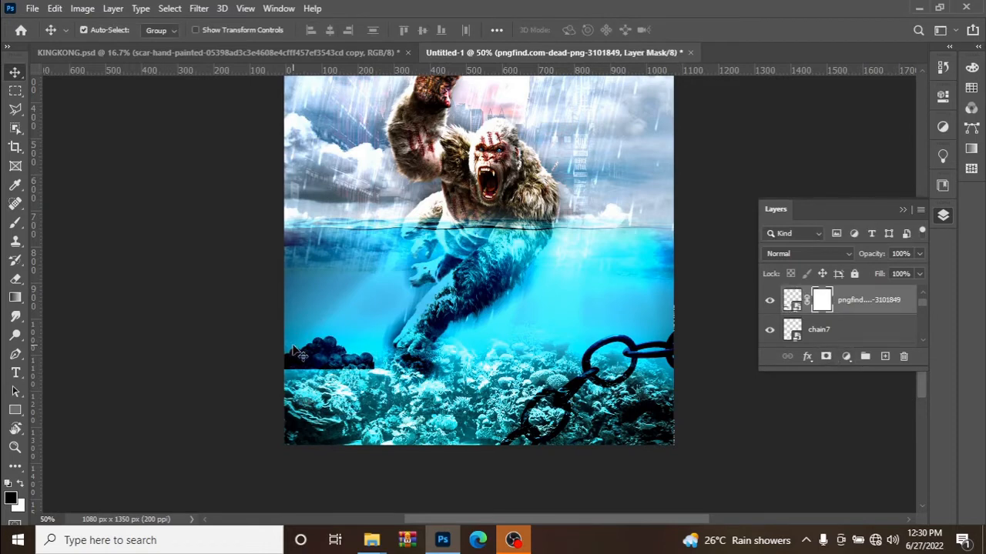
key("b")
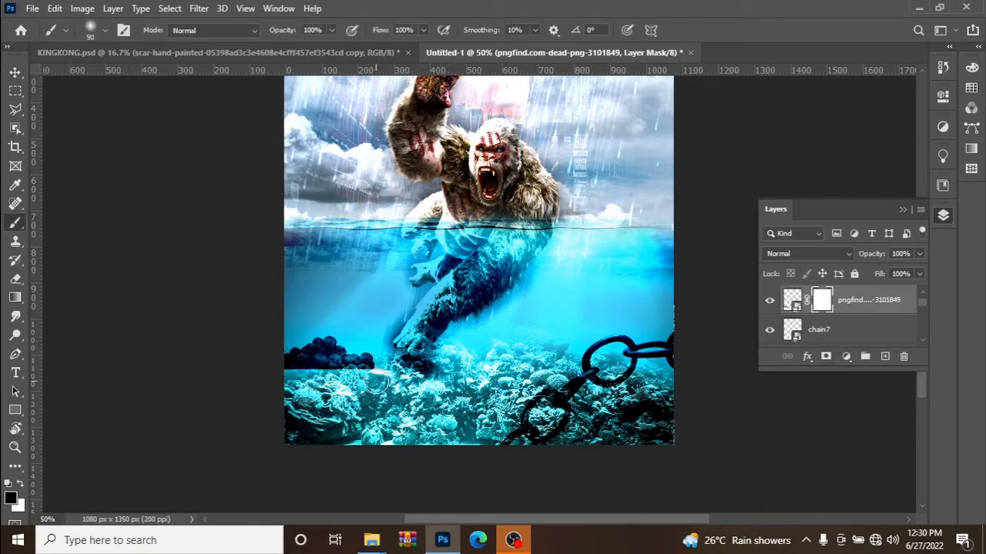
key("bracketleft")
key("bracketleft")
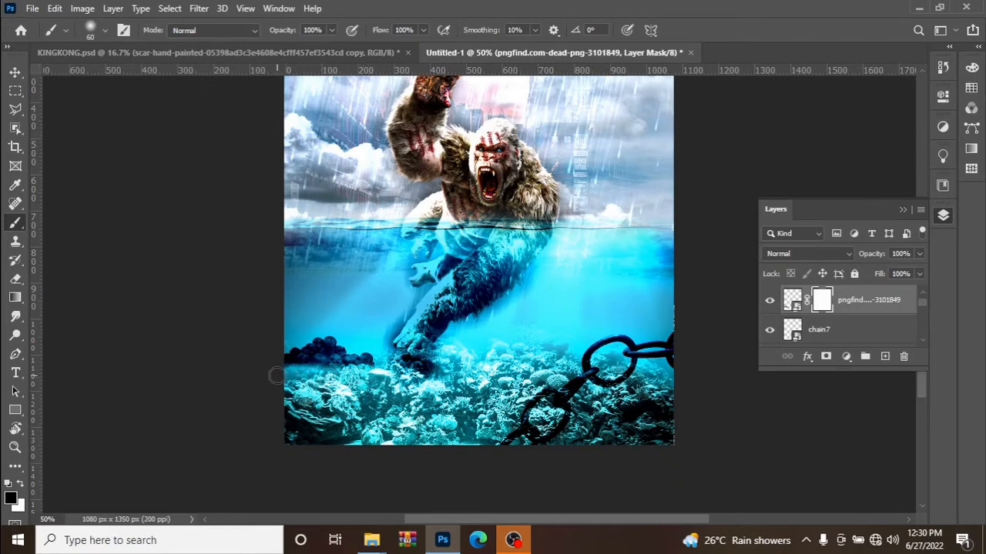
left_click(14, 72)
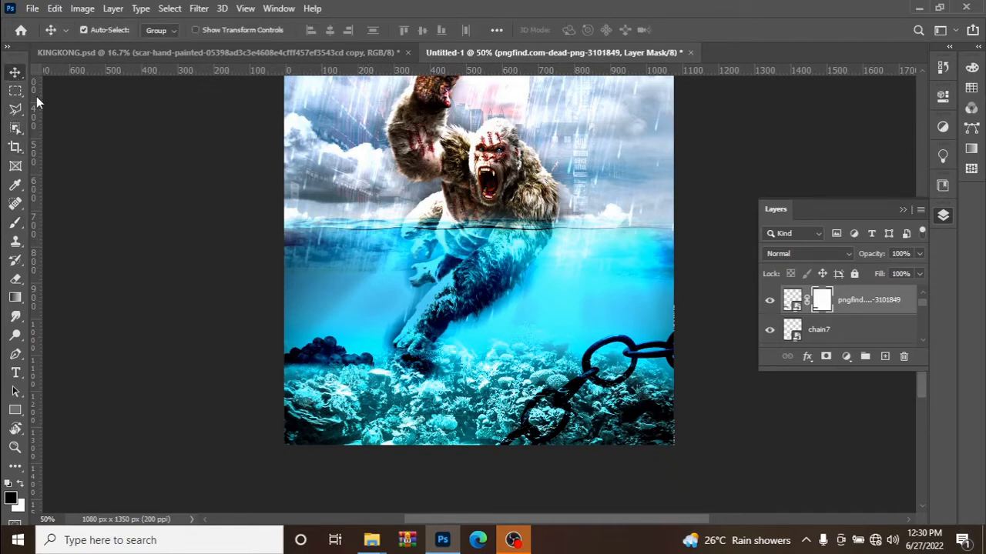
Set the skull pile layer's opacity to 70% and the chain7 layer's opacity to 60%.
left_click_drag(865, 257, 837, 262)
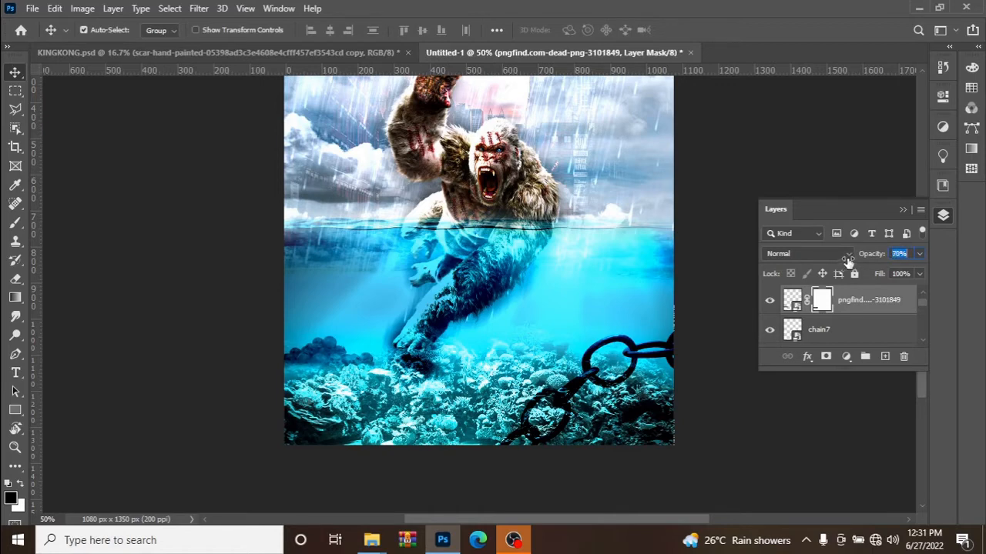
left_click_drag(848, 262, 847, 262)
left_click(834, 331)
left_click_drag(871, 254, 840, 275)
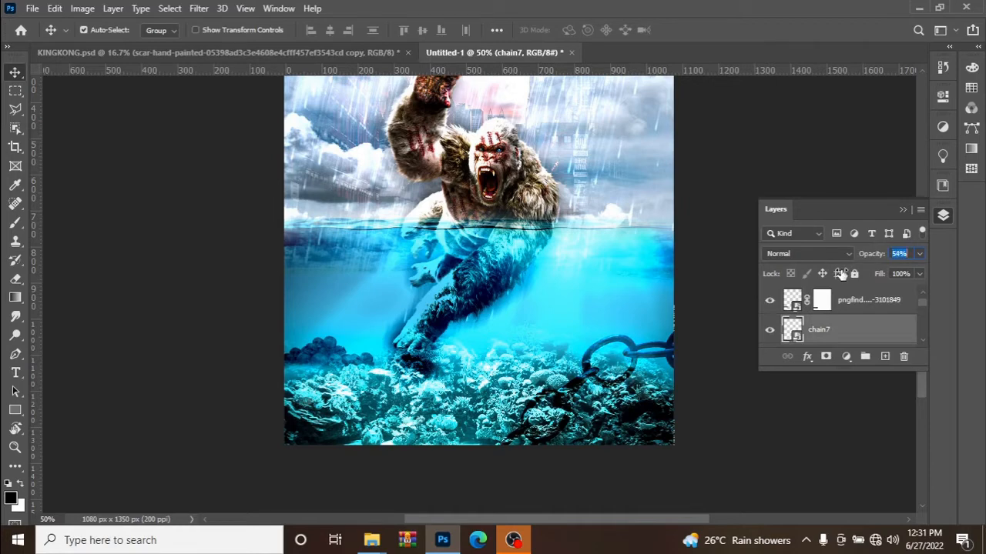
left_click_drag(844, 272, 847, 277)
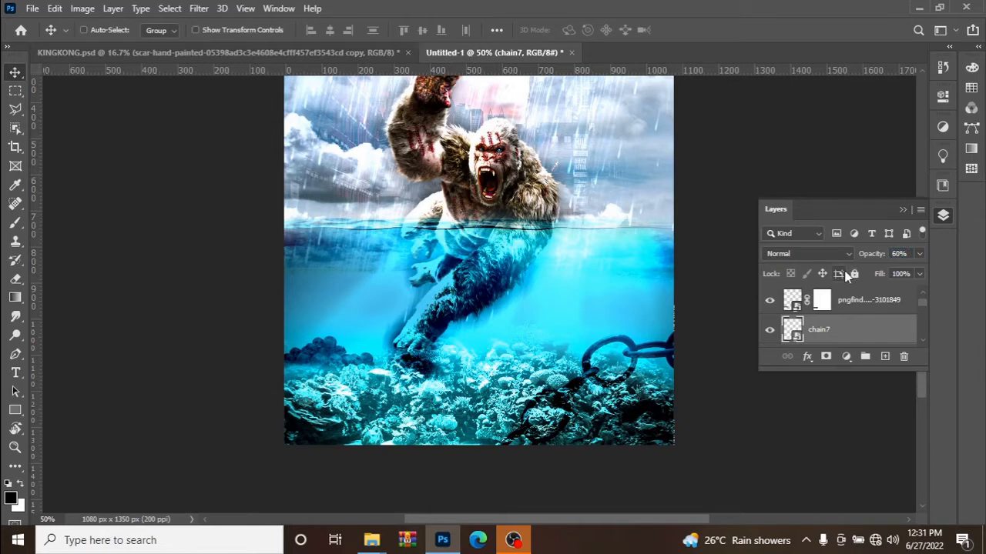
Add a layer mask to the rain texture layer and paint out the rain across the upper sky with a soft black 175 px brush.
key("ctrl+minus")
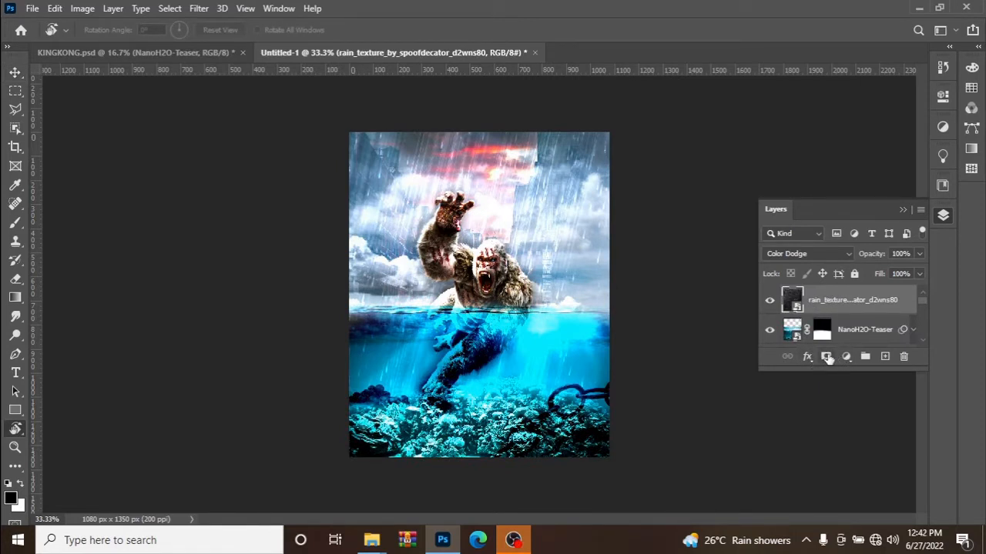
left_click(827, 357)
key("b")
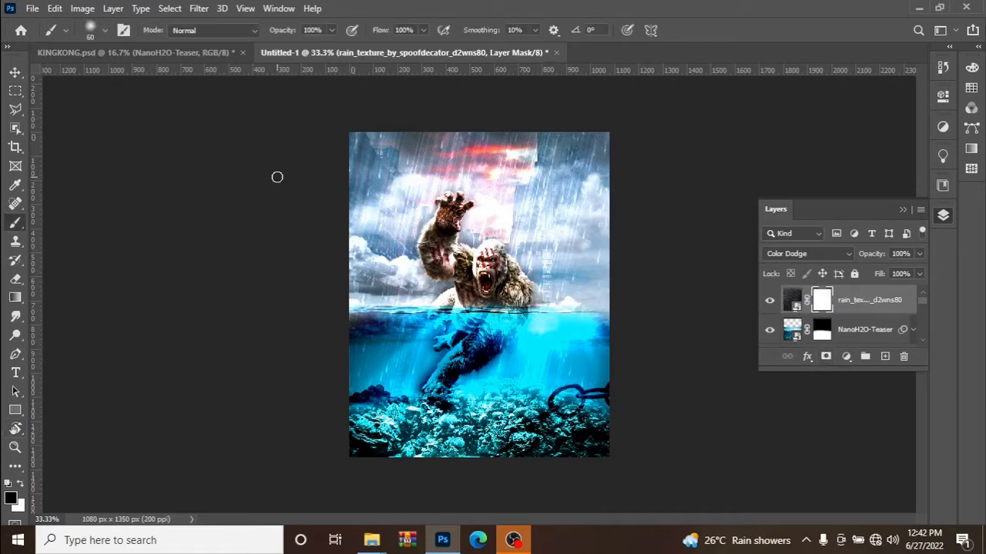
key("bracketright")
key("bracketright")
key("bracketright")
key("bracketright")
mouse_move(362, 188)
left_mouse_down()
mouse_move(464, 163)
mouse_move(414, 165)
mouse_move(368, 150)
mouse_move(427, 152)
mouse_move(528, 189)
mouse_move(568, 176)
mouse_move(493, 198)
mouse_move(396, 206)
mouse_move(565, 204)
mouse_move(530, 225)
mouse_move(584, 206)
mouse_move(500, 223)
mouse_move(510, 171)
mouse_move(572, 132)
mouse_move(566, 164)
mouse_move(453, 188)
mouse_move(387, 156)
mouse_move(434, 139)
mouse_move(610, 163)
mouse_move(606, 147)
mouse_move(405, 167)
mouse_move(485, 174)
mouse_move(373, 185)
mouse_move(383, 158)
mouse_move(533, 151)
mouse_move(601, 166)
mouse_move(593, 184)
mouse_move(534, 198)
mouse_move(410, 208)
mouse_move(401, 179)
mouse_move(367, 189)
mouse_move(316, 169)
mouse_move(315, 182)
mouse_move(424, 201)
mouse_move(604, 188)
mouse_move(573, 213)
mouse_move(559, 207)
mouse_move(496, 230)
mouse_move(407, 158)
mouse_move(429, 179)
left_mouse_up()
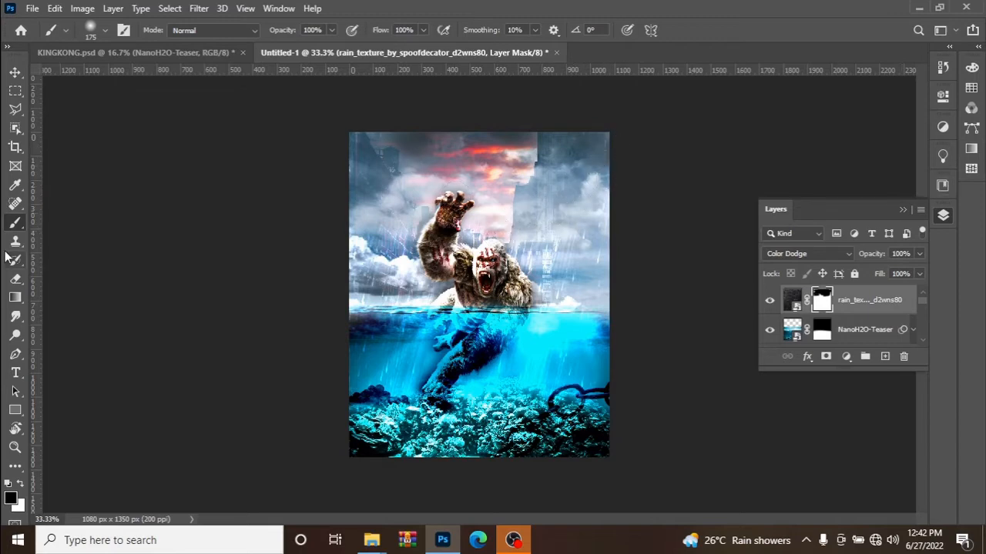
left_click(14, 71)
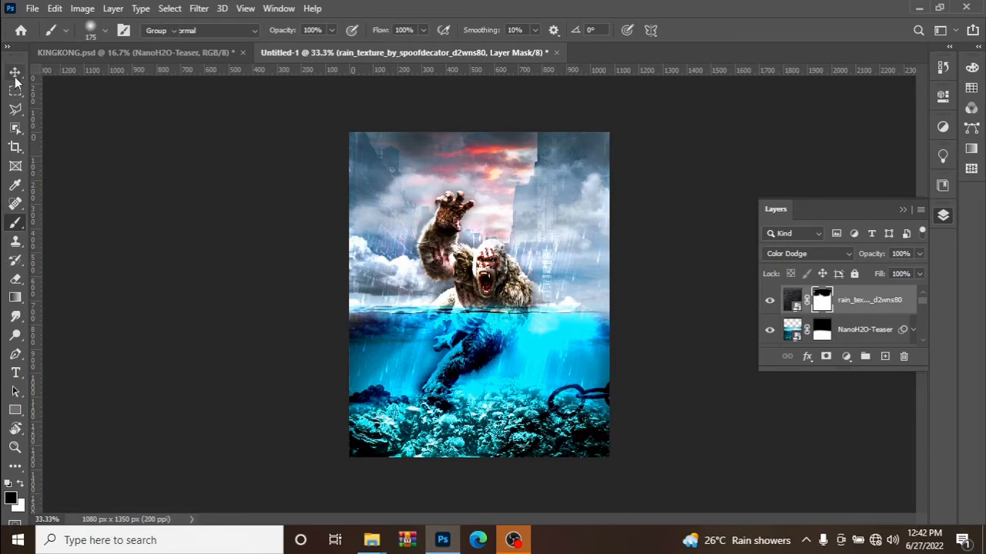
Place the dassault-rafale airplane image above the rain layer, scale it to 22.46%, and move it into the upper sky.
mouse_move(368, 545)
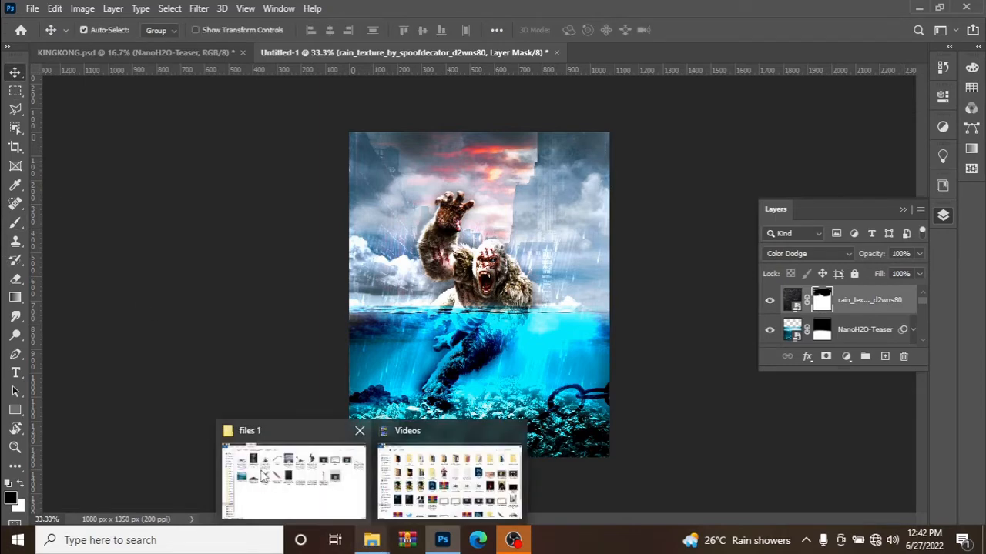
left_click(264, 477)
left_click(531, 137)
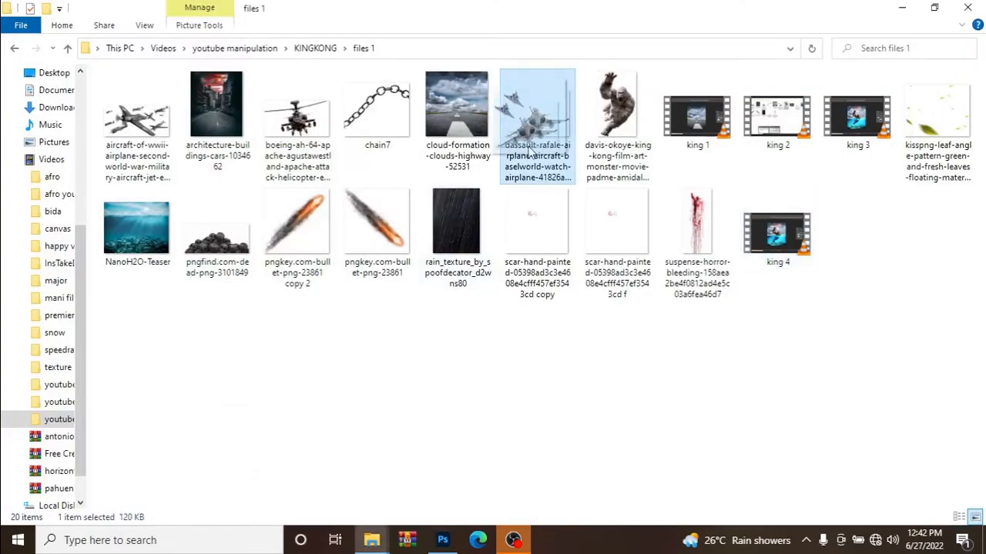
left_click_drag(531, 137, 487, 185)
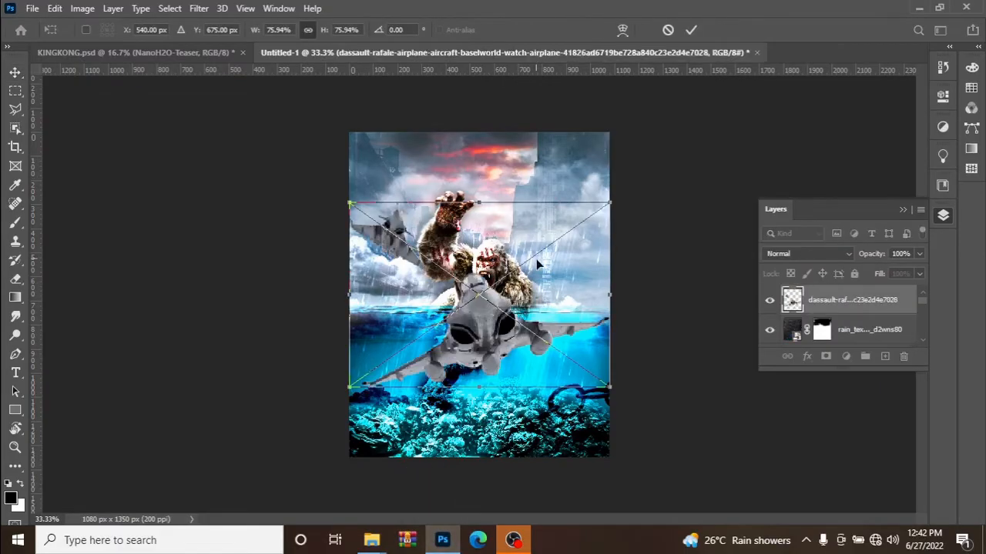
left_click_drag(616, 198, 389, 300)
left_click_drag(387, 362, 523, 163)
Mirror the fighter jets horizontally, keeping them upright.
right_click(548, 168)
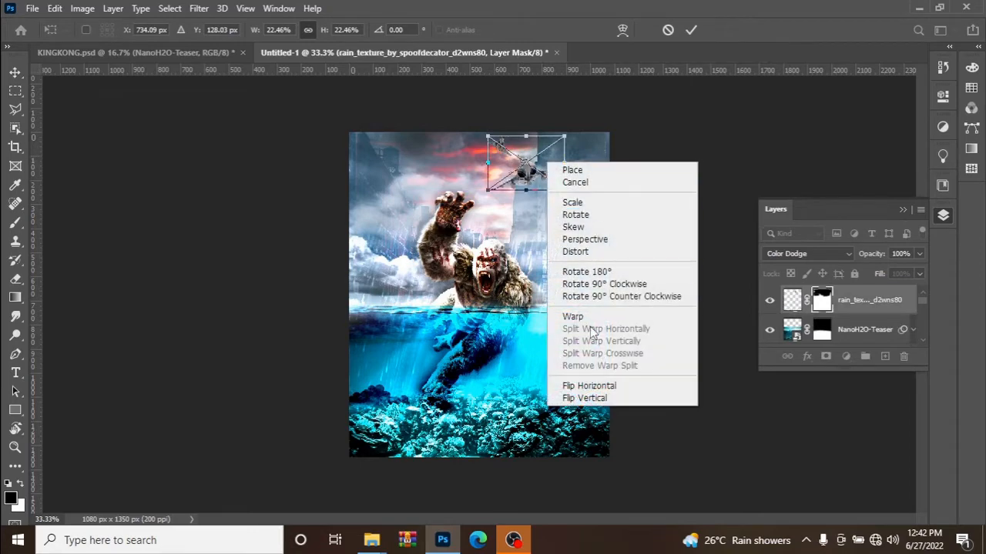
left_click(599, 398)
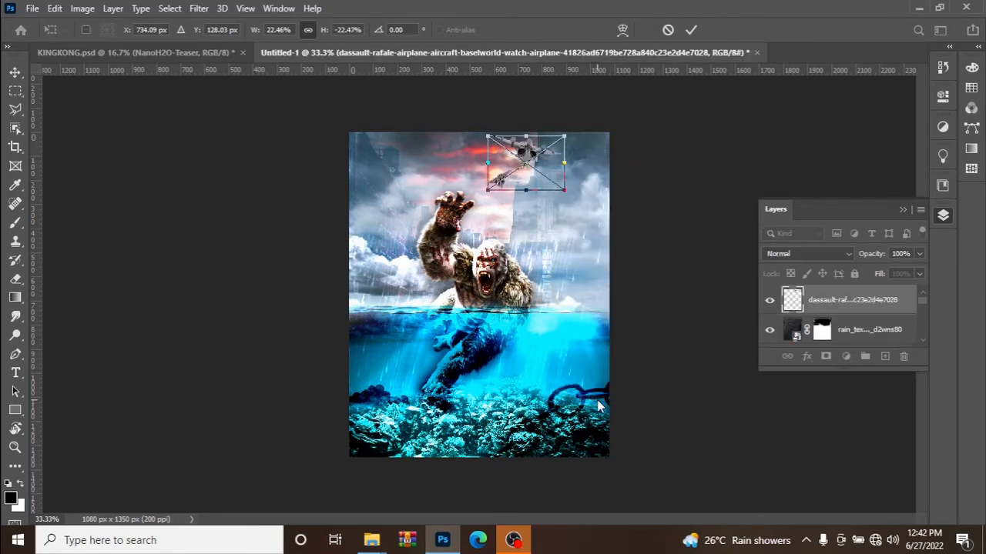
right_click(528, 173)
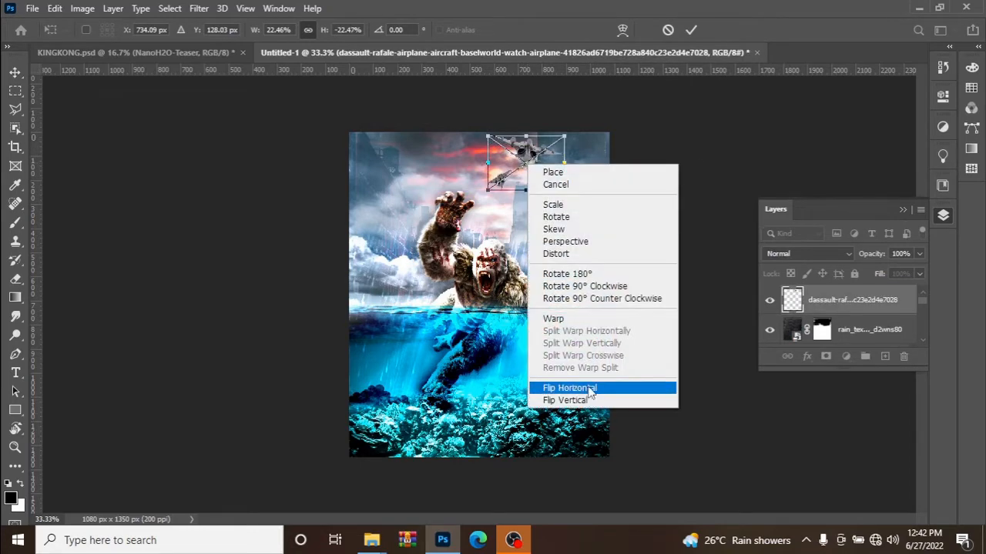
left_click(587, 389)
right_click(513, 151)
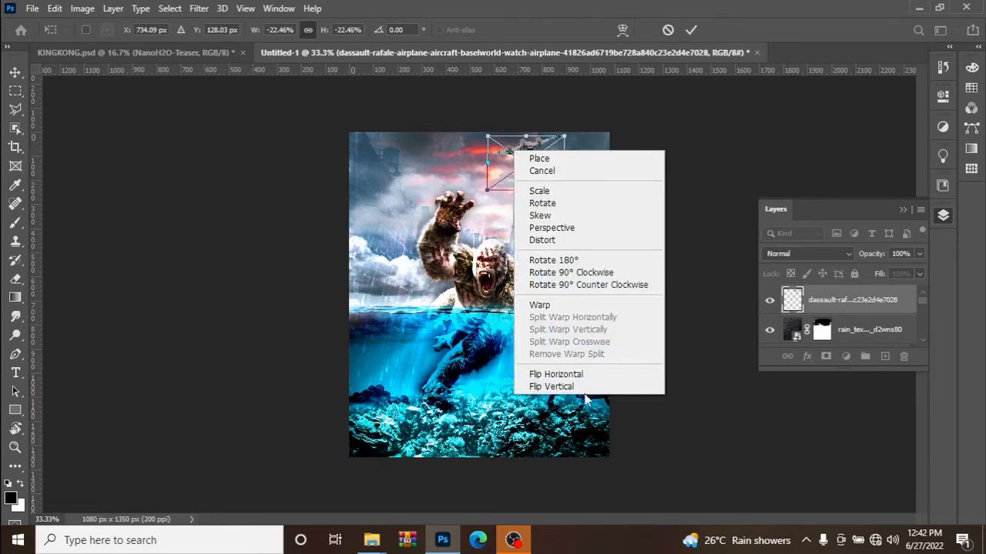
left_click(580, 388)
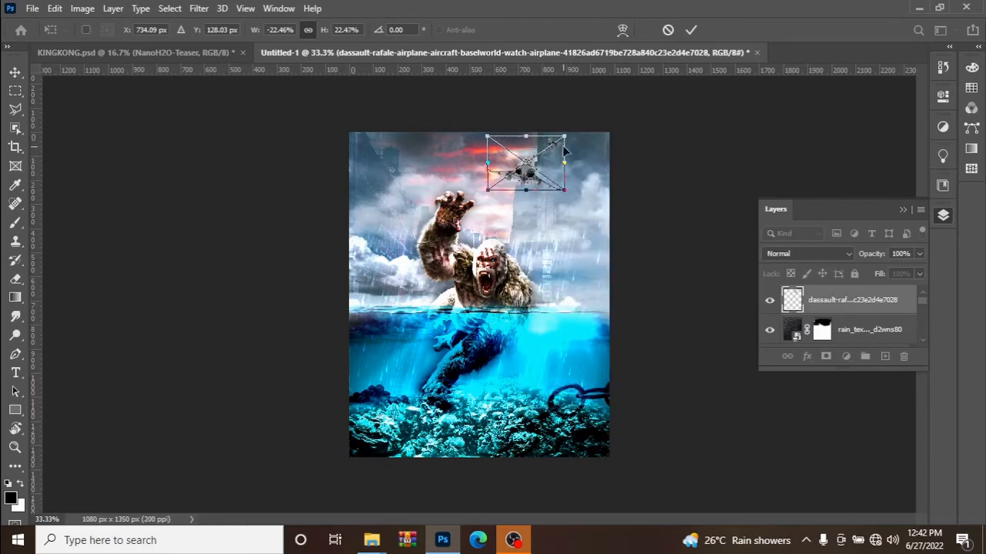
Try flipping the fighter jets vertically and flip them back upright.
right_click(548, 171)
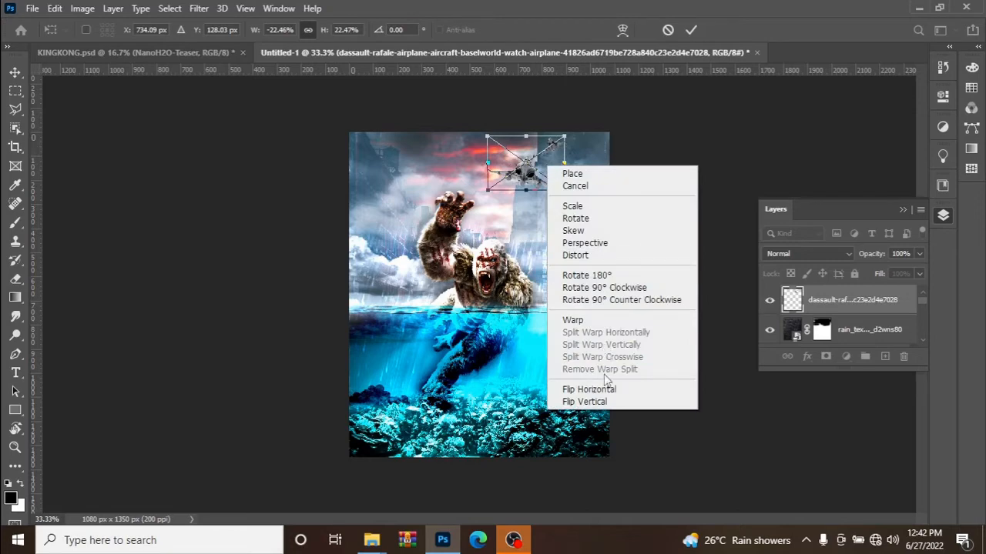
left_click(599, 401)
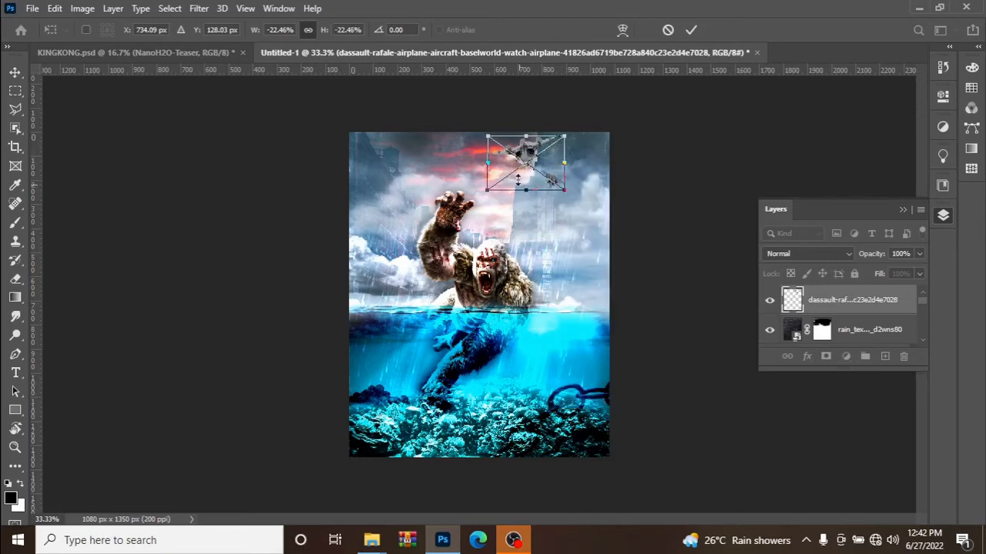
right_click(514, 152)
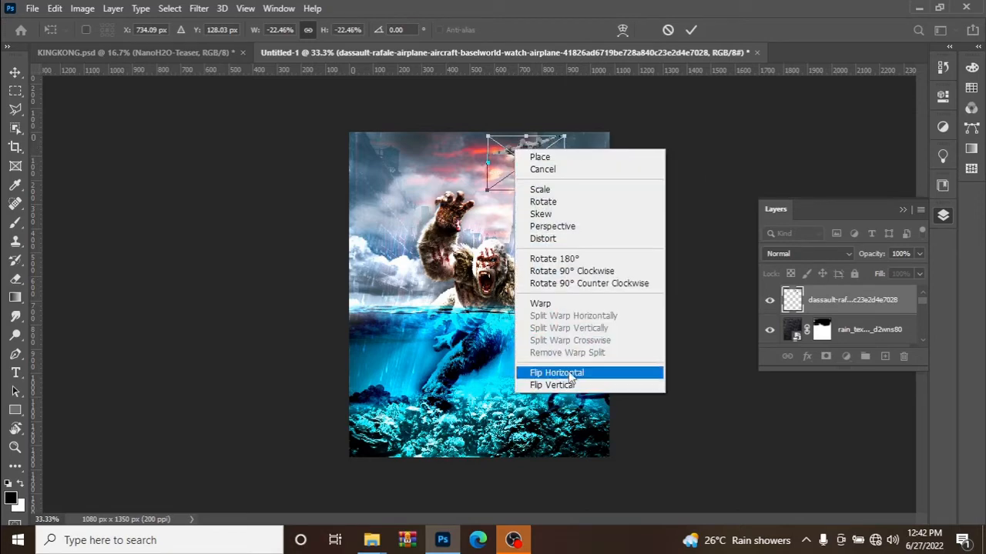
left_click(570, 385)
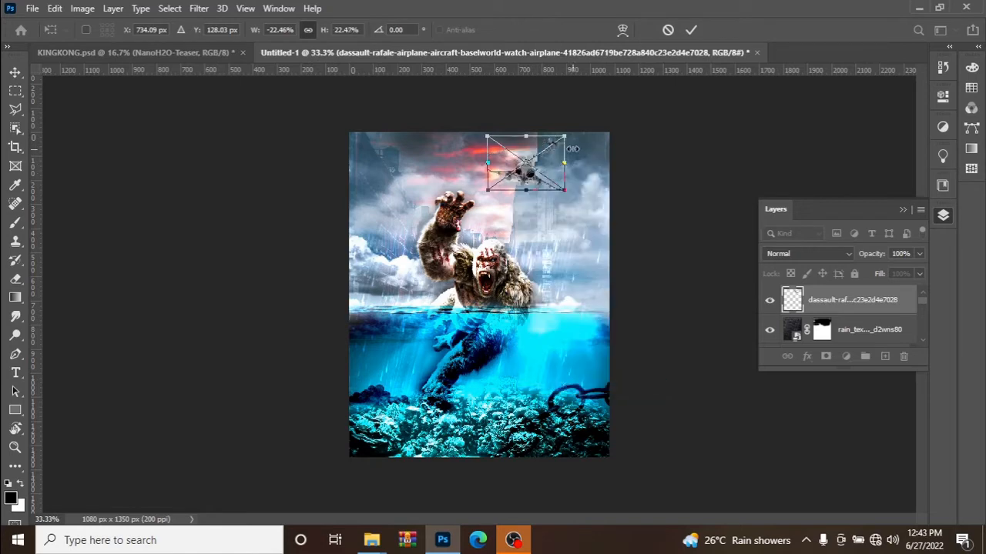
Shrink the fighter jets further and position them in the red sky above King Kong's raised hand.
left_click_drag(570, 138, 486, 157)
left_click(691, 29)
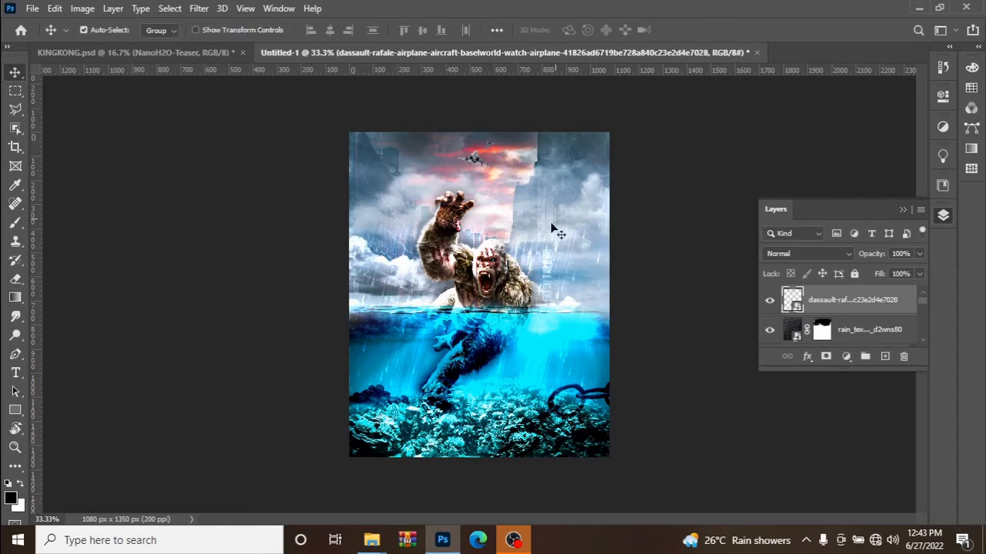
Place the boeing-ah-64-apache helicopter image above the jets layer, scale it down, and position it in the upper sky right of the jets.
mouse_move(363, 536)
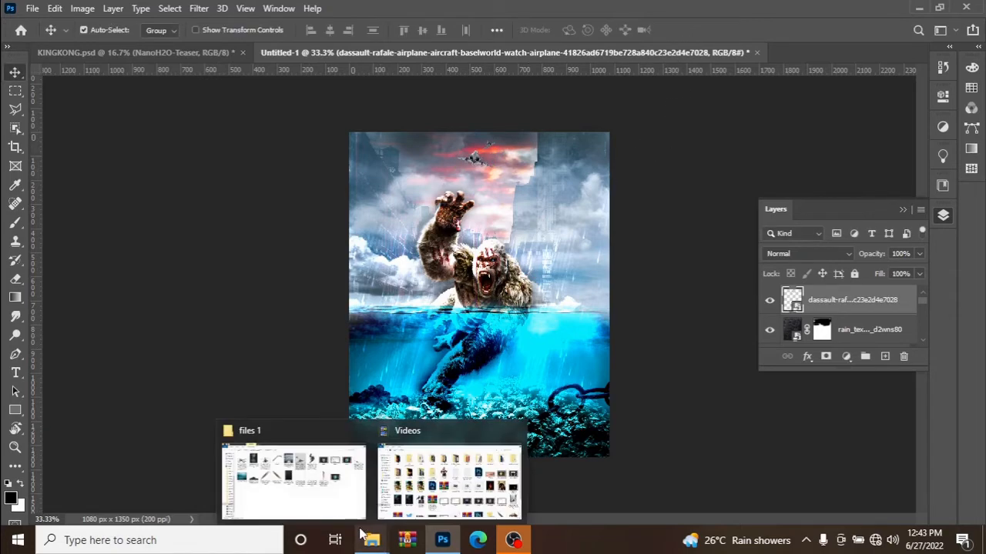
left_click(348, 510)
left_click_drag(297, 119, 564, 184)
left_click_drag(608, 221, 456, 295)
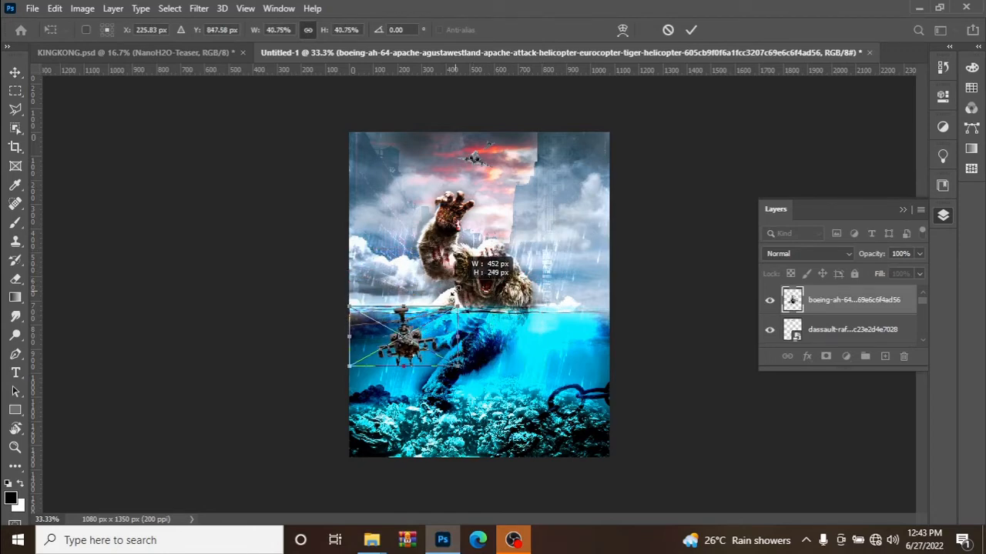
left_click_drag(430, 336, 568, 167)
left_click(691, 29)
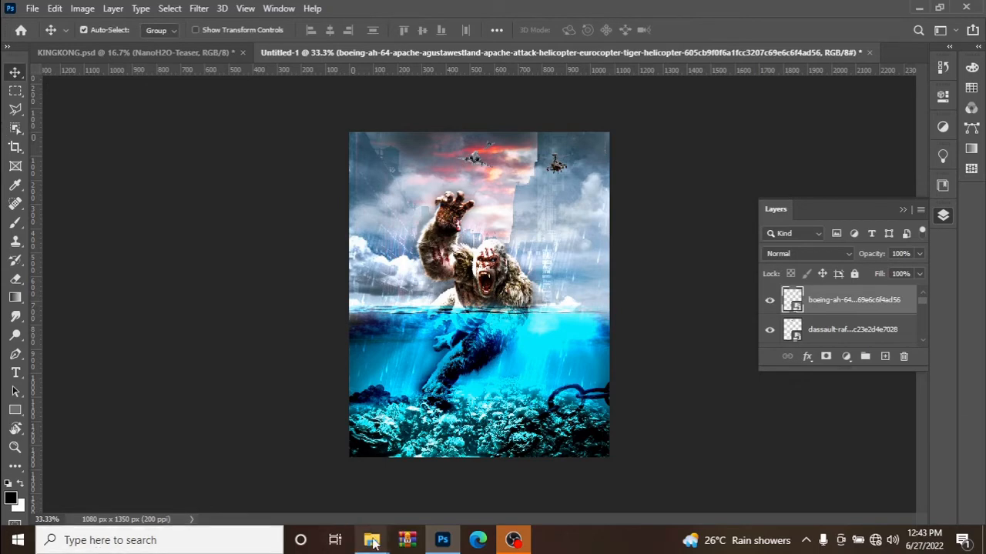
Move the fighter jets across the sky to the far side from the helicopter, above the clouds beside King Kong's raised hand.
mouse_move(371, 539)
left_click(291, 483)
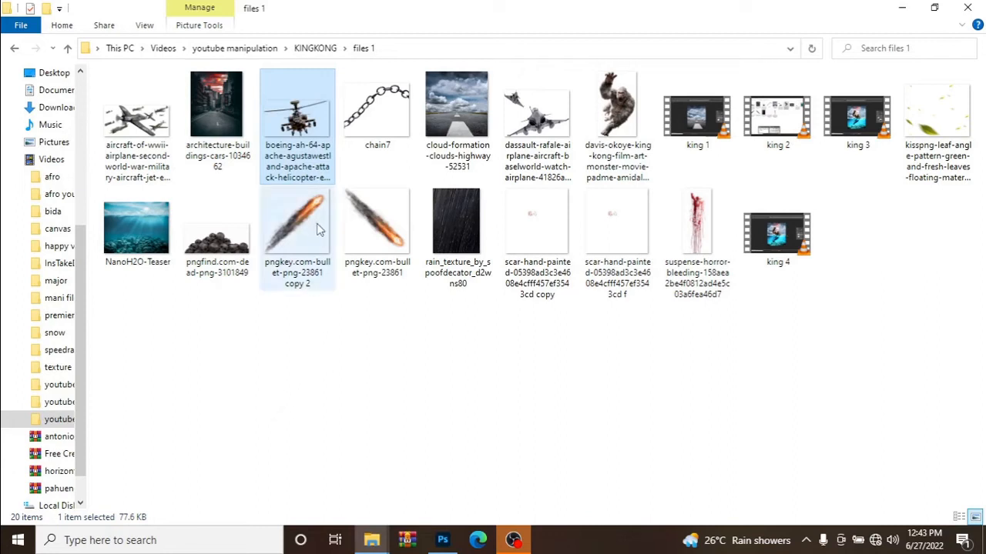
mouse_move(442, 539)
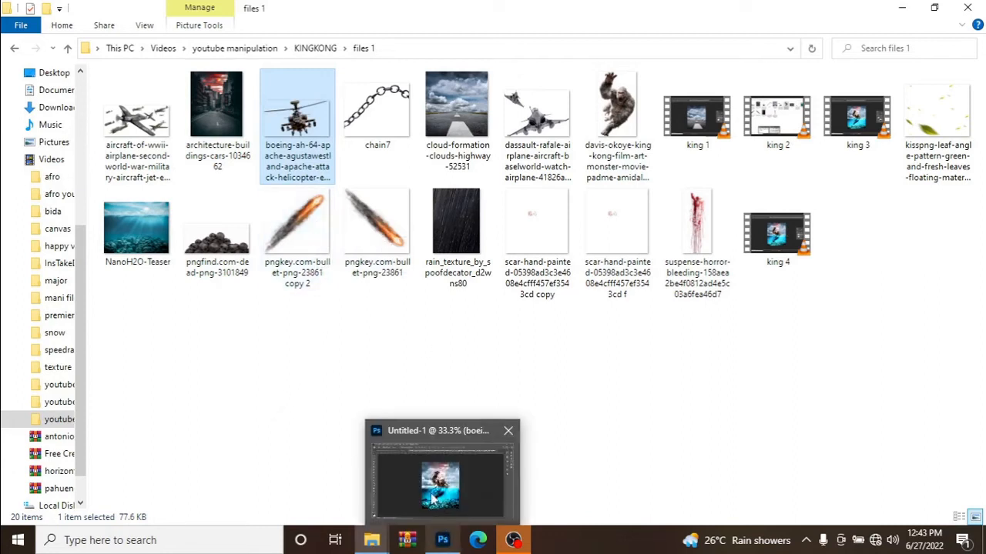
left_click(433, 499)
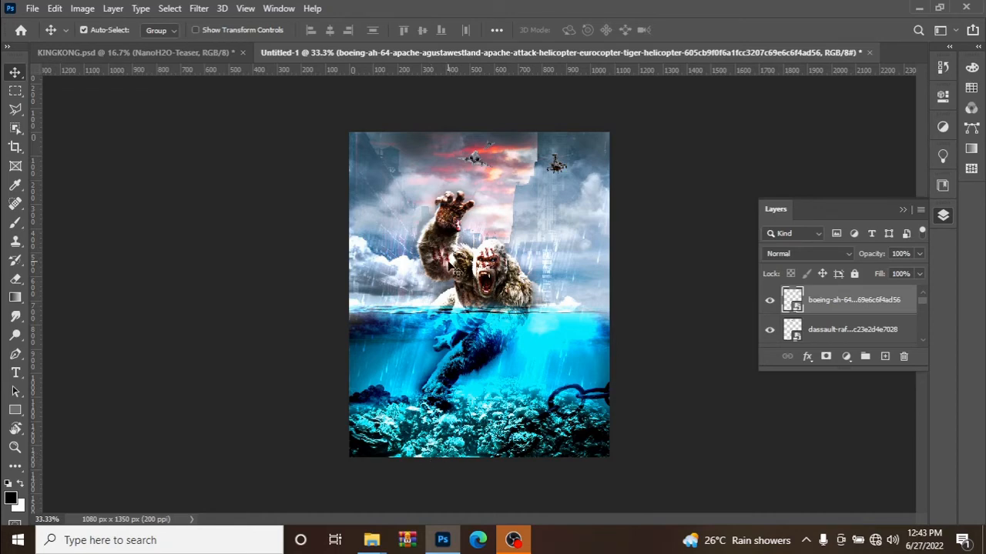
left_click_drag(473, 161, 390, 165)
Place the aircraft-of-wwii airplane image, scale it down, and position it in the red sky between the jets and the helicopter.
mouse_move(372, 540)
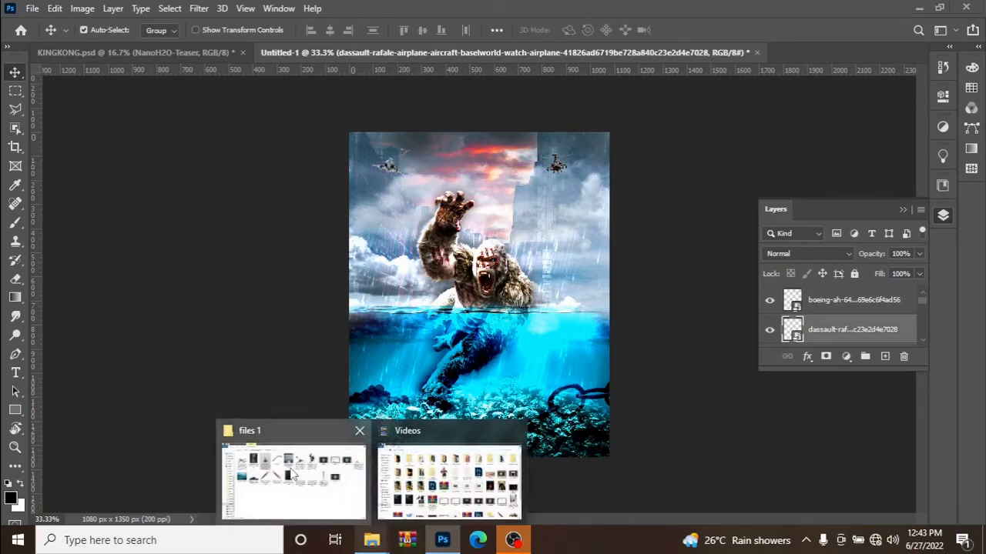
left_click(293, 469)
left_click_drag(140, 131, 499, 264)
left_click_drag(481, 166, 510, 295)
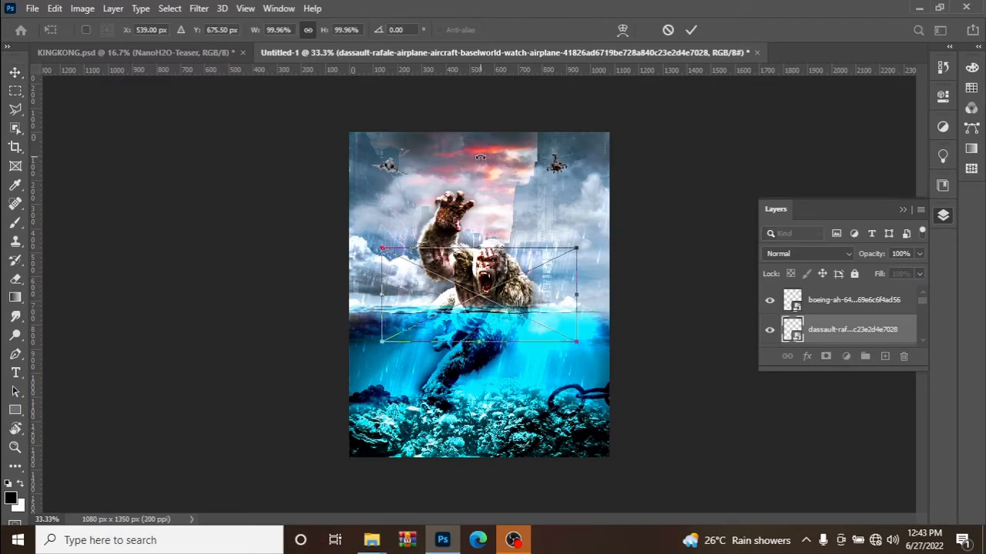
left_click_drag(583, 248, 465, 157)
left_click(691, 29)
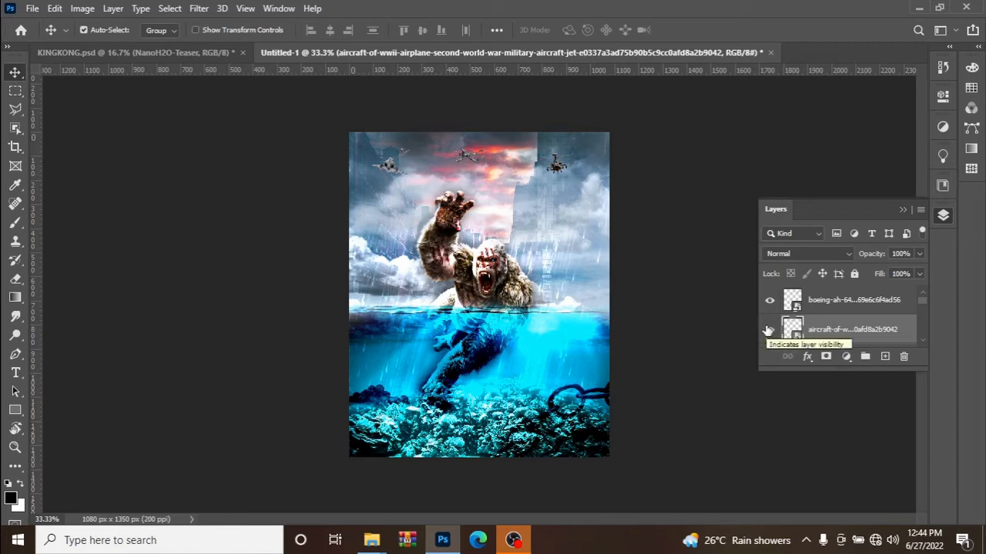
Apply a Camera Raw filter to the WWII airplane with Contrast at about +66, and compare the layer hidden and shown.
key("ctrl")
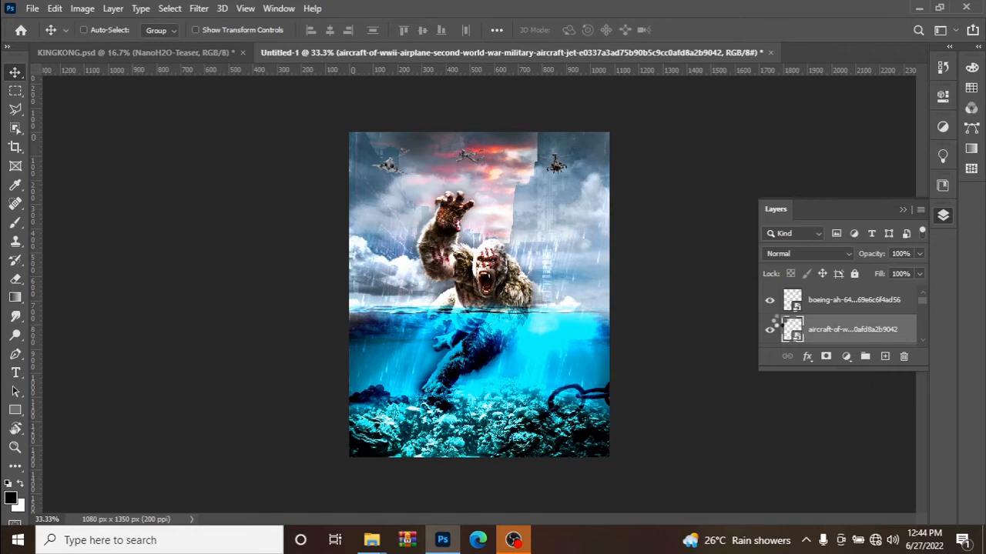
key("ctrl+shift+a")
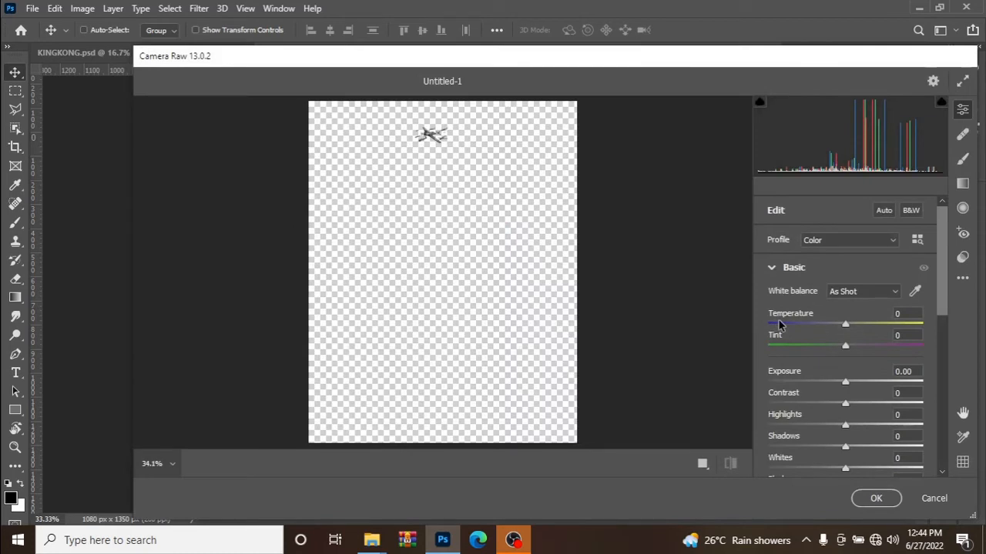
left_click_drag(845, 403, 897, 413)
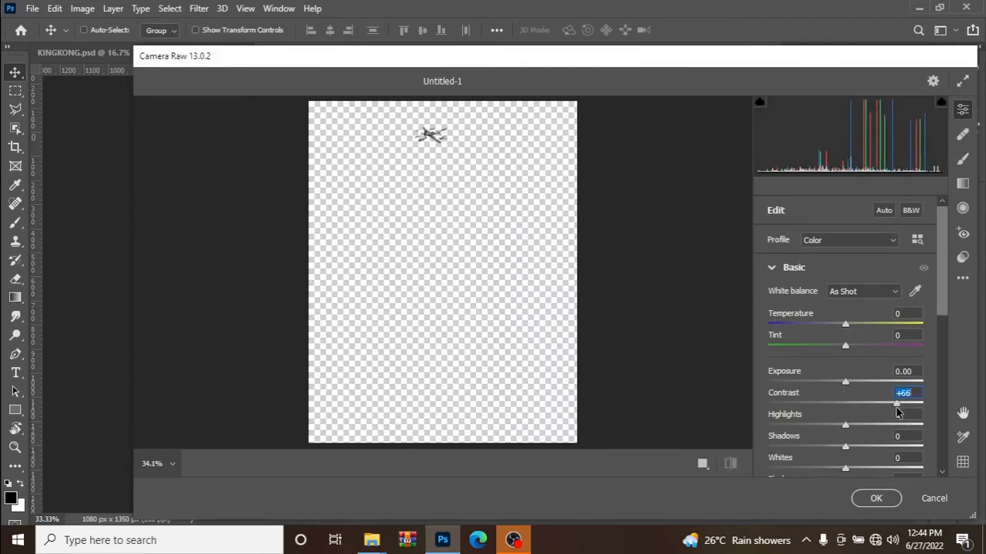
left_click(872, 502)
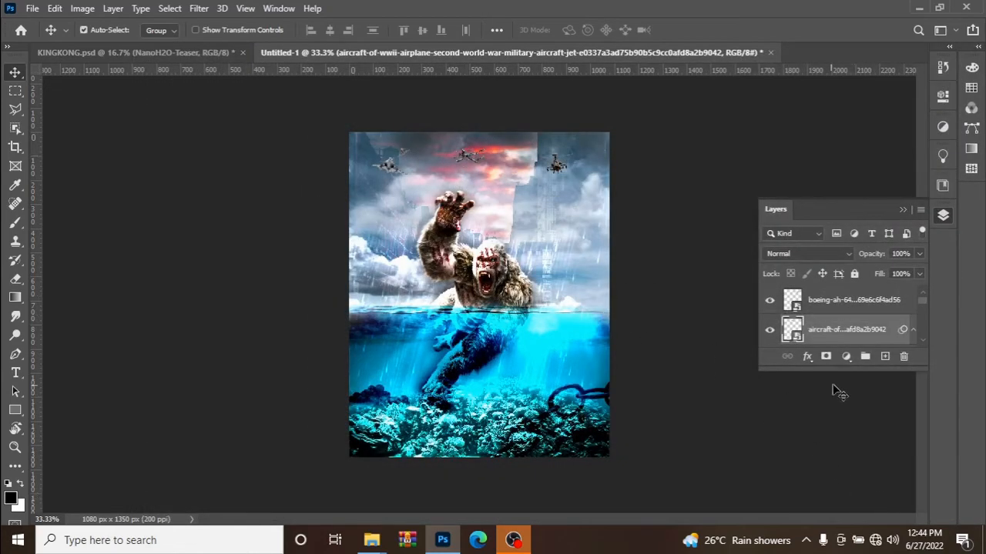
left_click(769, 331)
left_click(769, 331)
Apply a Camera Raw filter to the dassault-rafale fighter jets layer with Contrast set to +74.
left_click(820, 311)
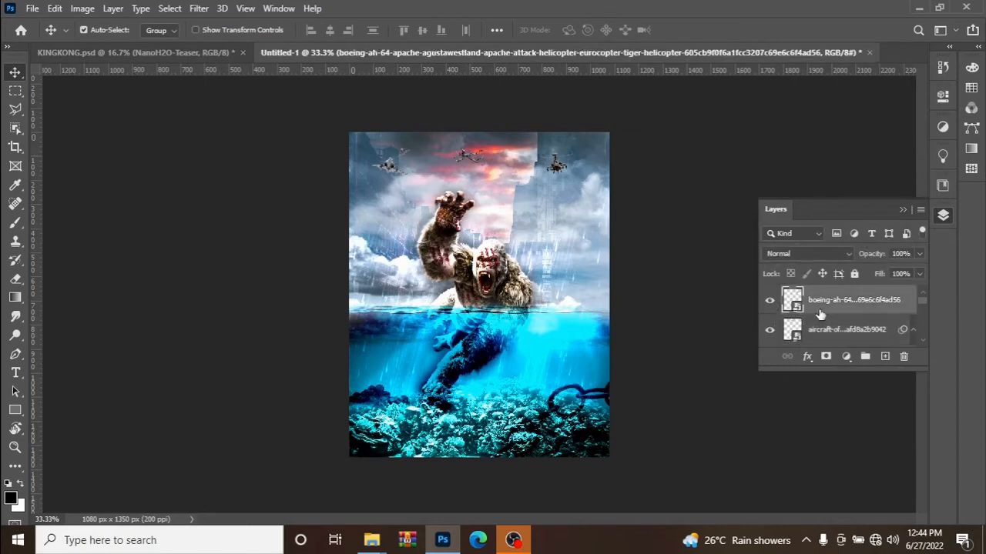
left_click(389, 162)
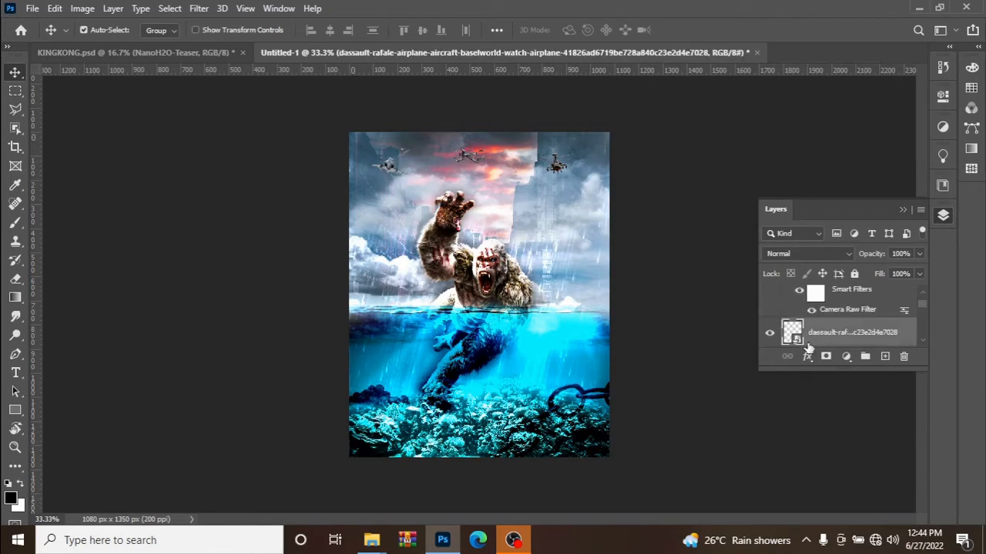
scroll(813, 341, "up", 2)
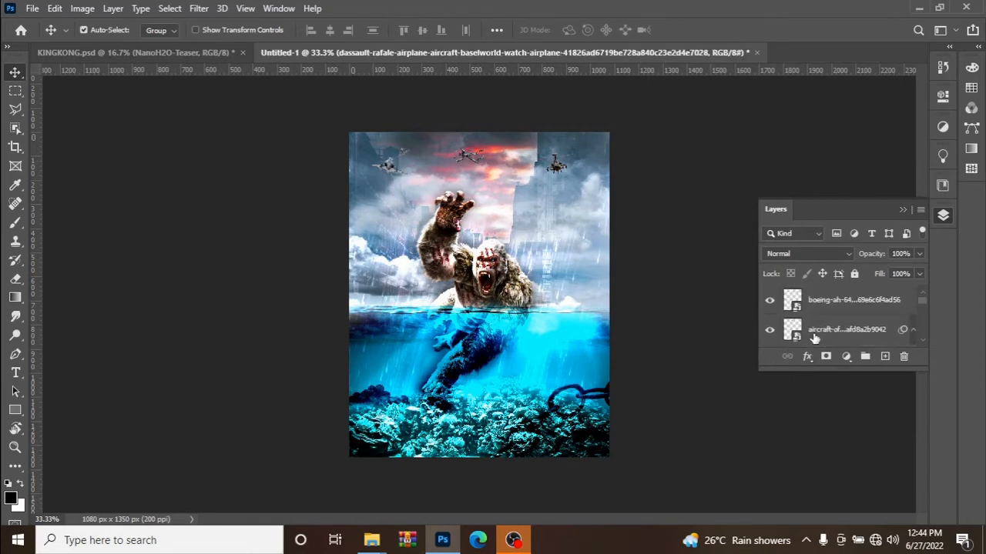
scroll(814, 341, "down", 2)
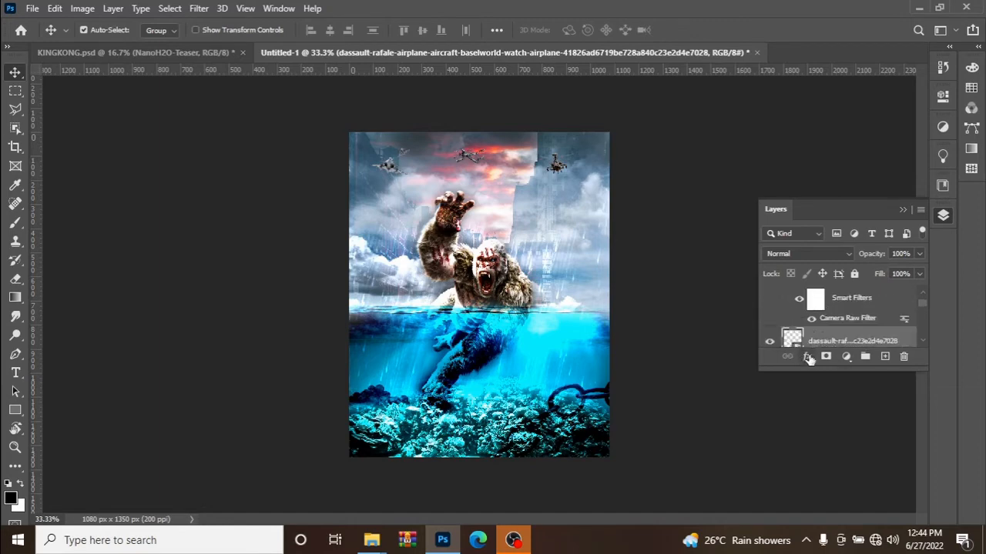
key("ctrl")
key("ctrl+shift+a")
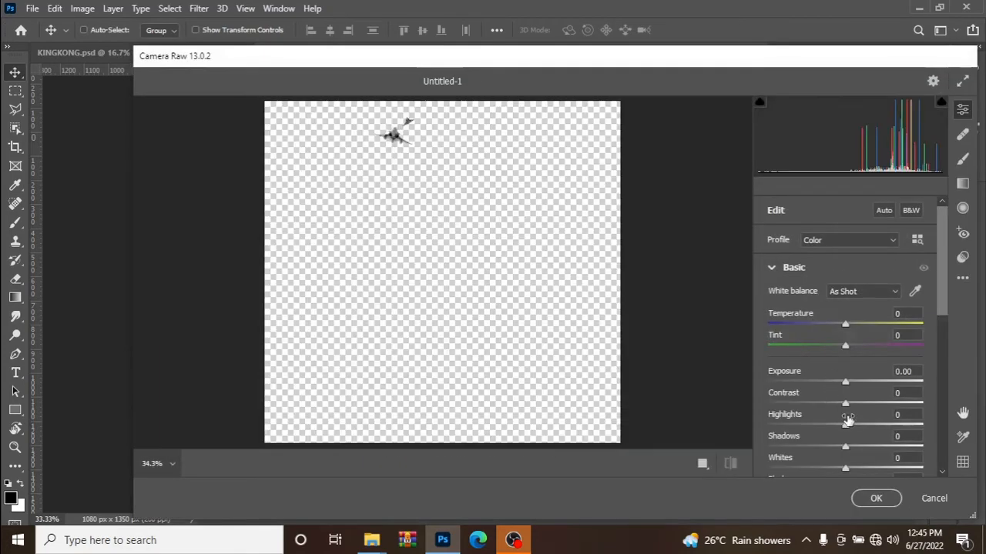
left_click_drag(845, 404, 901, 405)
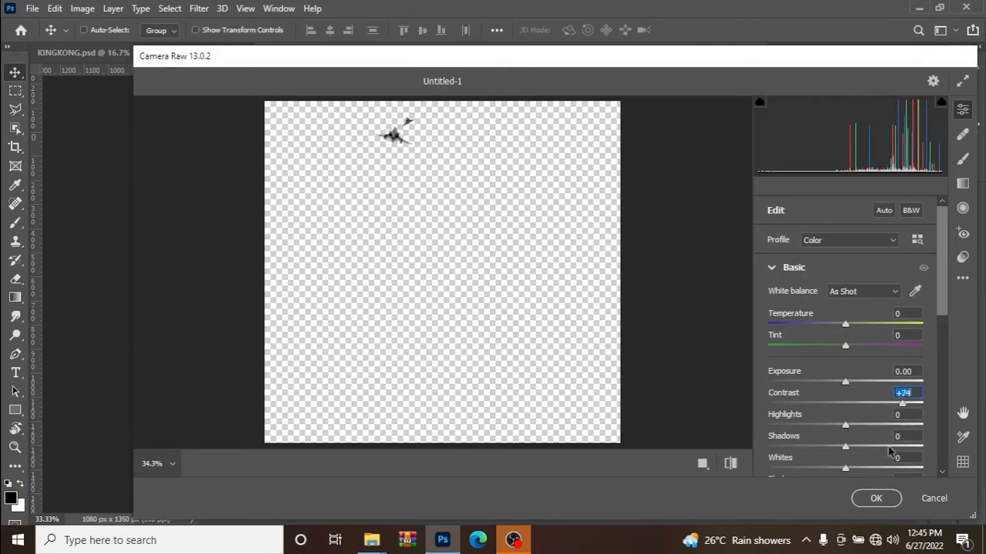
left_click(876, 498)
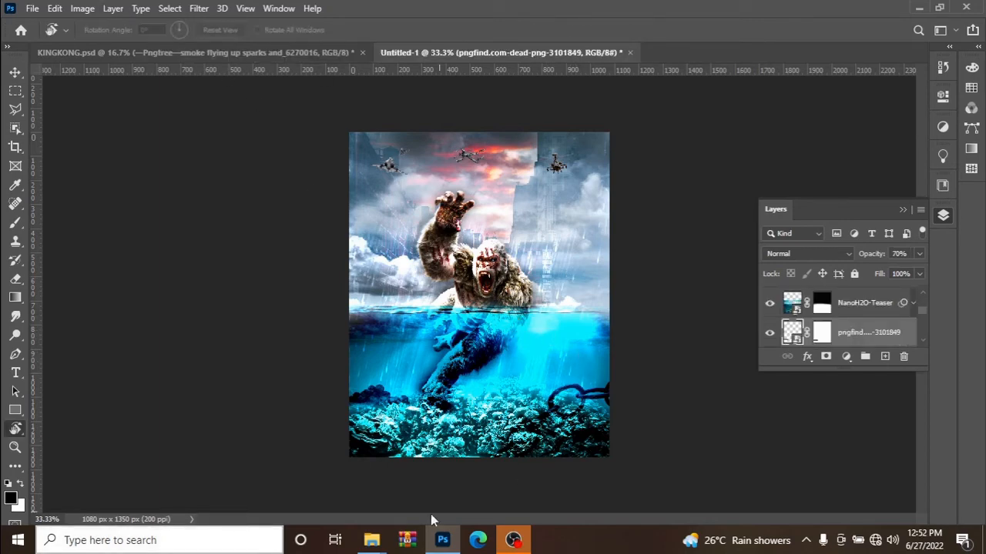
Place the Pngtree smoke flying up sparks image below the NanoH2O-Teaser layer and position it over the underwater area at 12.96% scale.
mouse_move(371, 539)
left_click(286, 473)
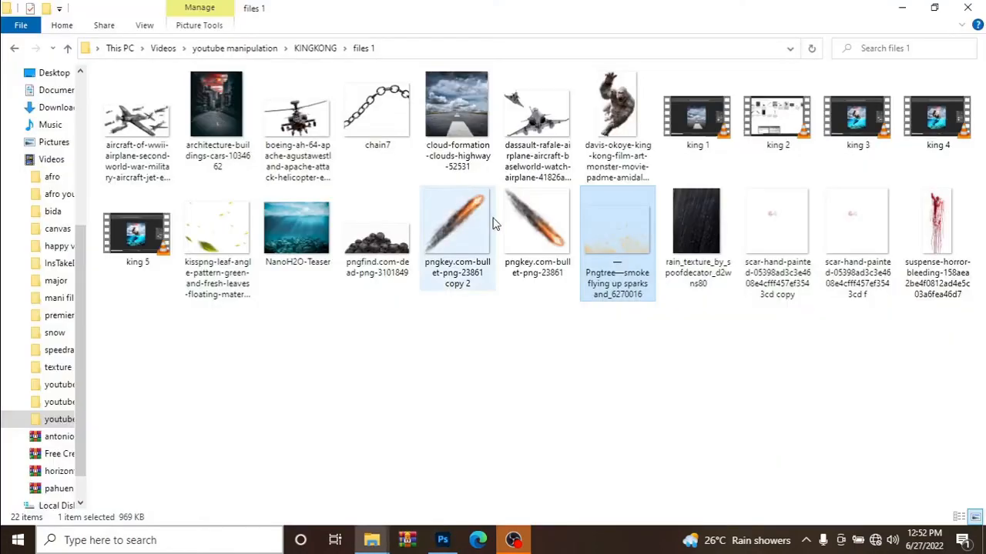
left_click_drag(609, 246, 495, 417)
left_click_drag(492, 355, 493, 455)
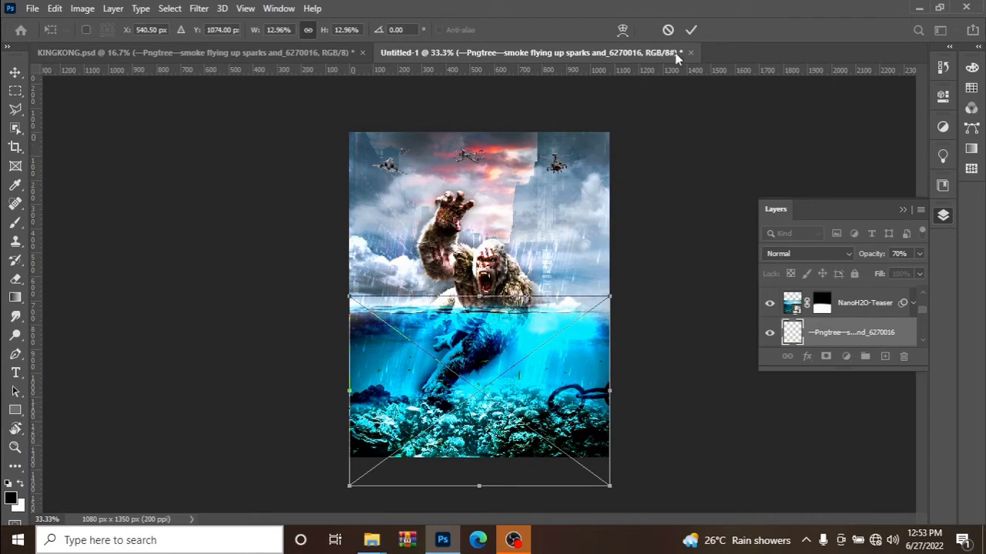
left_click(691, 30)
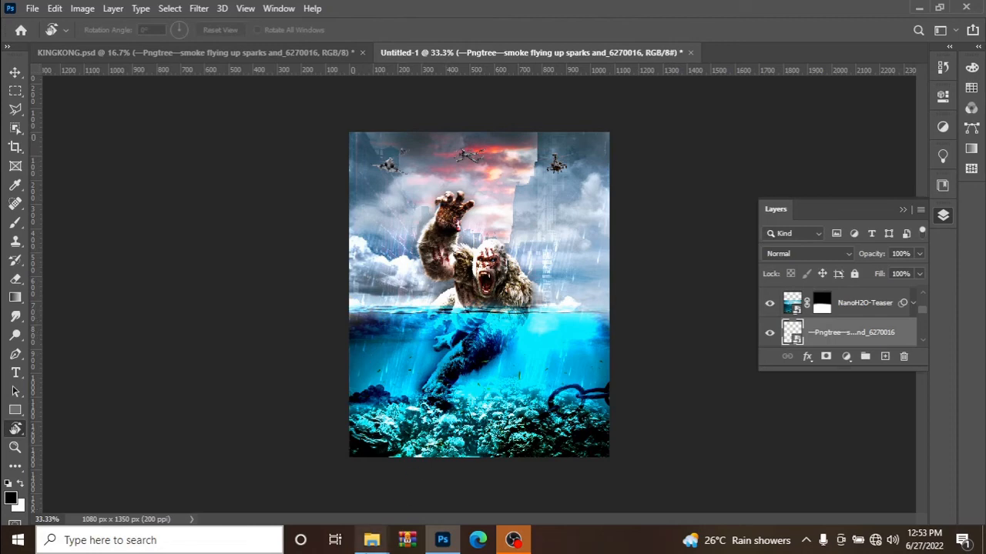
Place the pngkey.com-bullet-png-23861 image, shrink it to a small streak, and position it underwater just right of King Kong's body.
mouse_move(361, 532)
left_click(293, 482)
left_click_drag(531, 231, 543, 349)
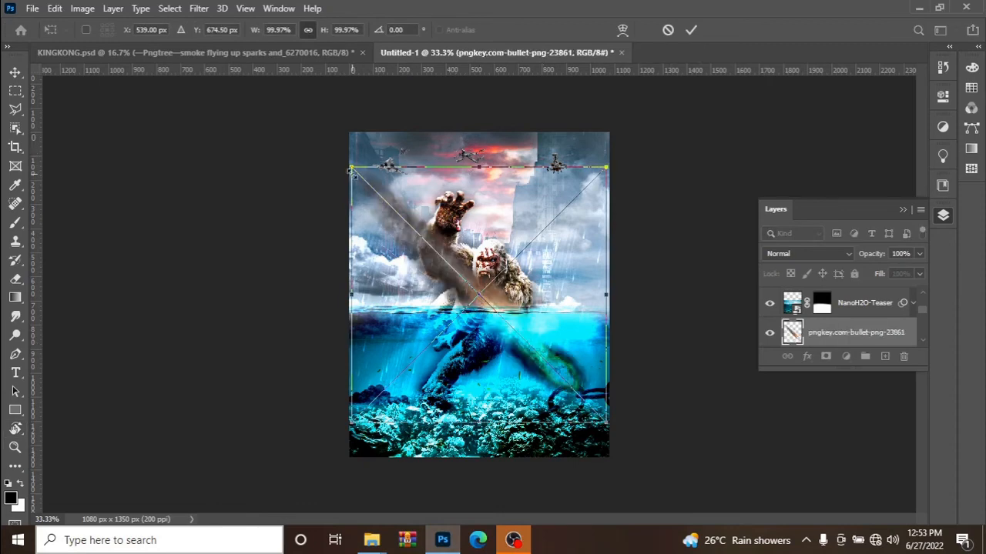
left_click_drag(351, 168, 487, 374)
left_click_drag(545, 364, 501, 347)
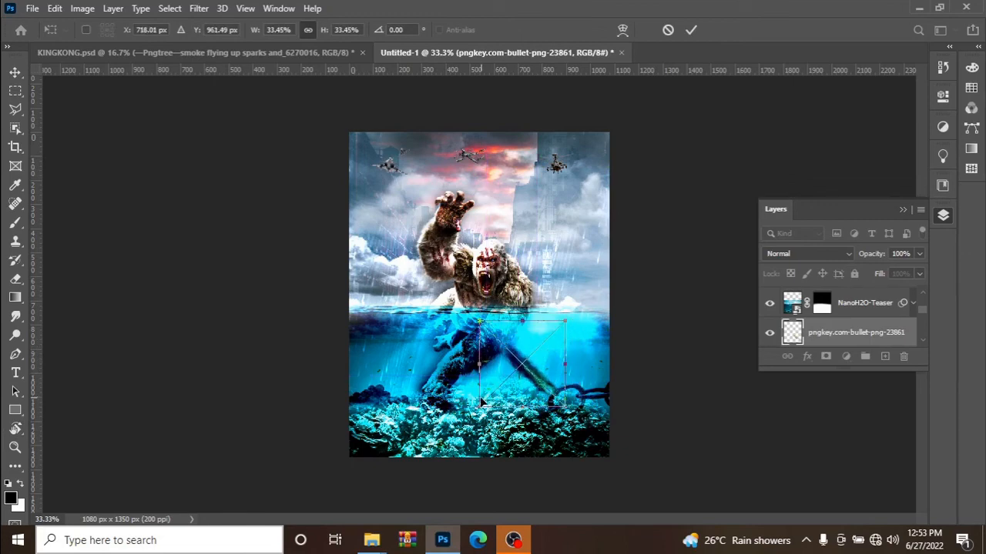
left_click_drag(473, 410, 519, 373)
left_click_drag(557, 343, 542, 362)
left_click(692, 29)
key("r")
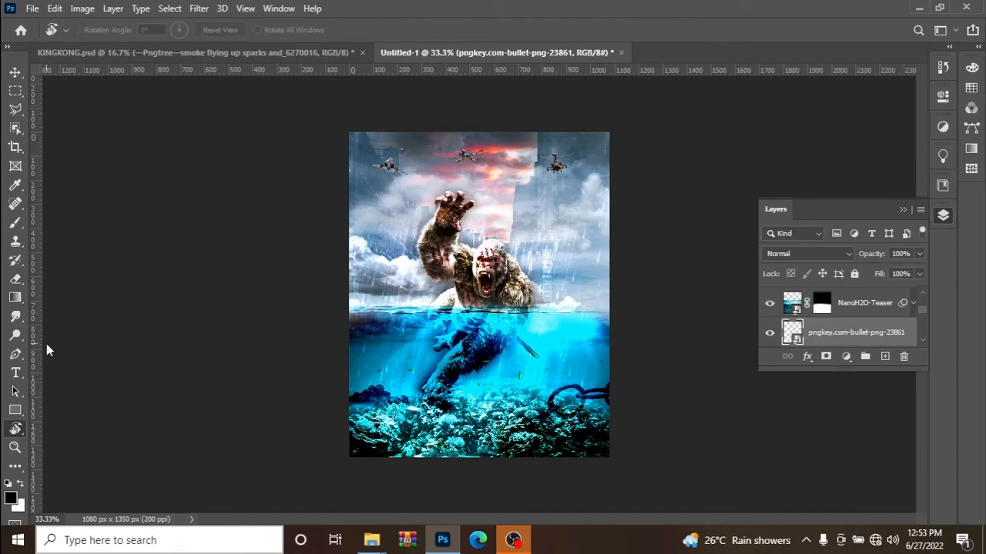
Place the pngkey.com-bullet-png-23861 copy 2 image underwater left of King Kong's body, scaled to about 9.6% and rotated about -177.7°.
left_click(15, 71)
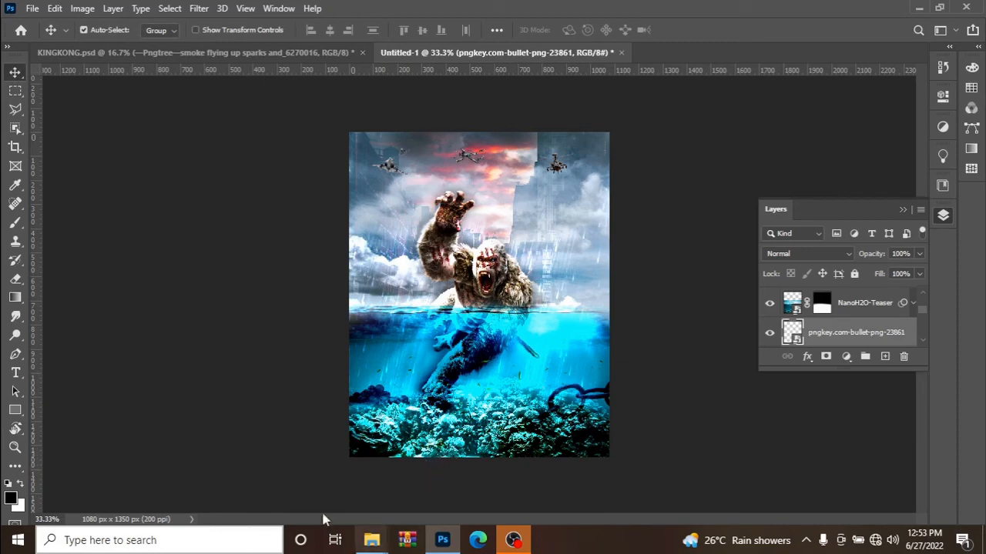
mouse_move(371, 540)
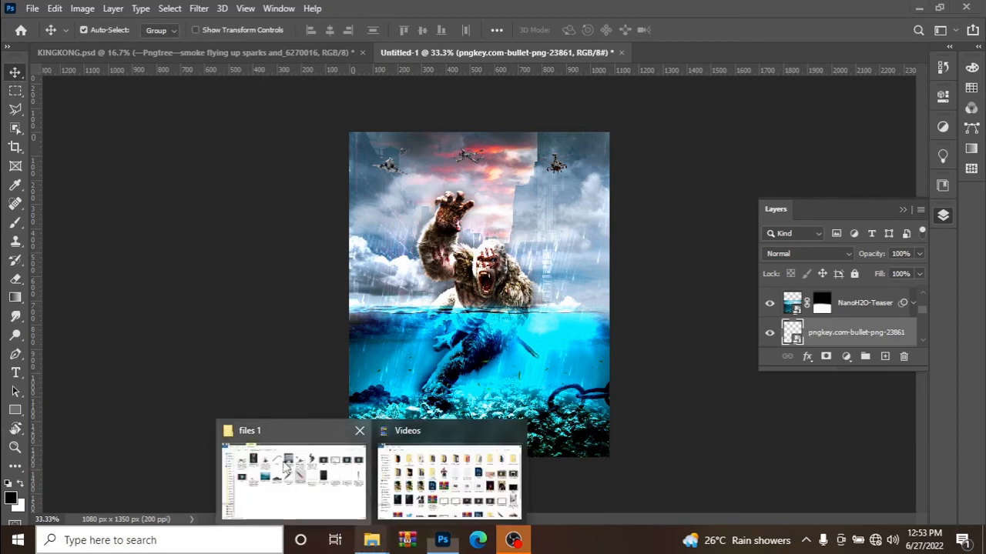
left_click(286, 467)
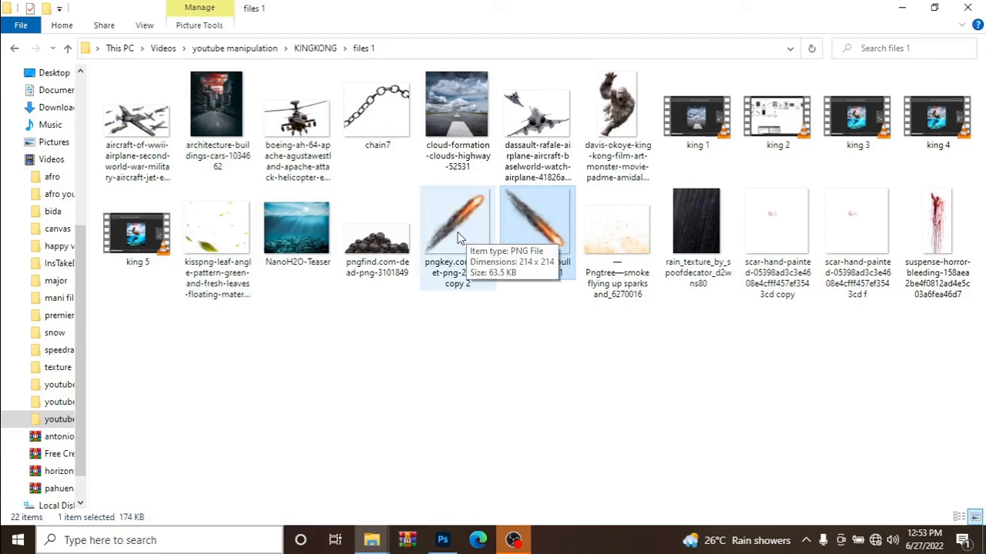
left_click_drag(457, 235, 430, 378)
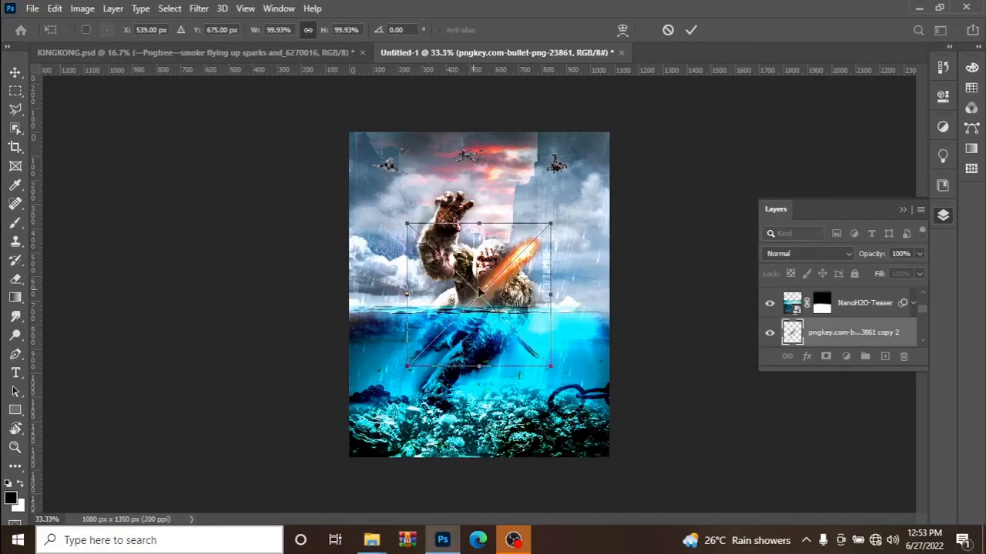
left_click_drag(549, 223, 431, 316)
mouse_move(419, 350)
left_mouse_down()
mouse_move(406, 350)
mouse_move(425, 339)
mouse_move(410, 310)
mouse_move(384, 340)
mouse_move(373, 375)
mouse_move(415, 348)
mouse_move(401, 366)
mouse_move(405, 359)
left_mouse_up()
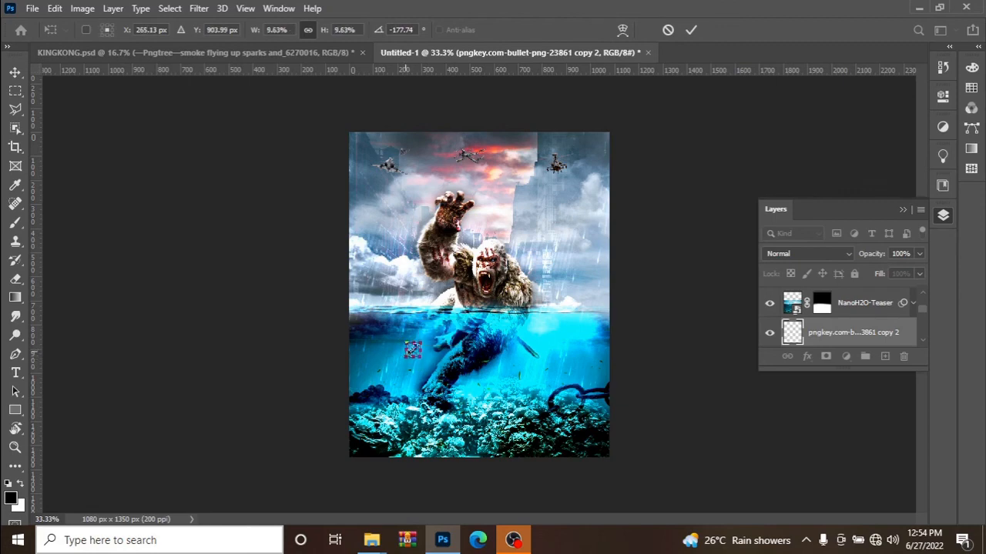
left_click(692, 30)
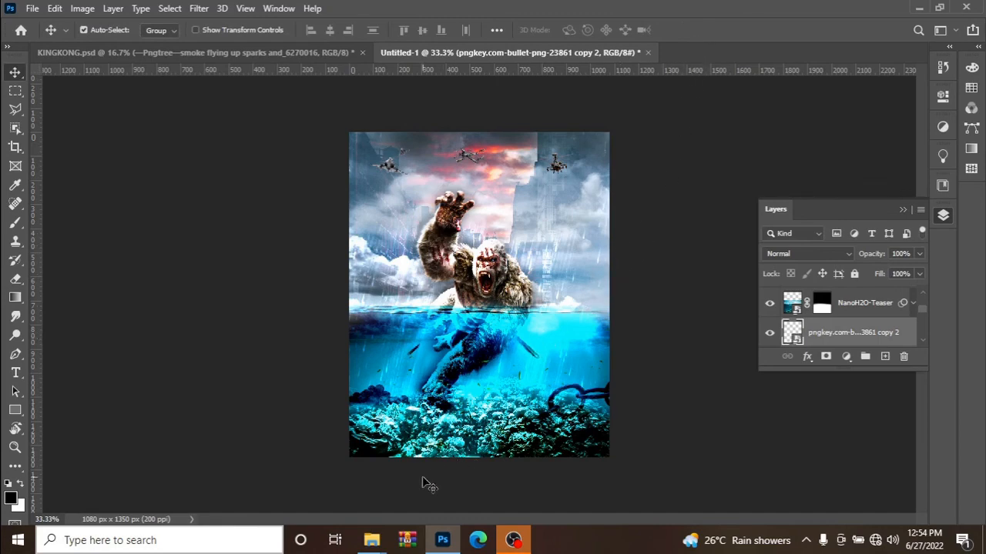
Switch to the files 1 folder in File Explorer to get another image for the composition.
mouse_move(371, 539)
mouse_move(332, 474)
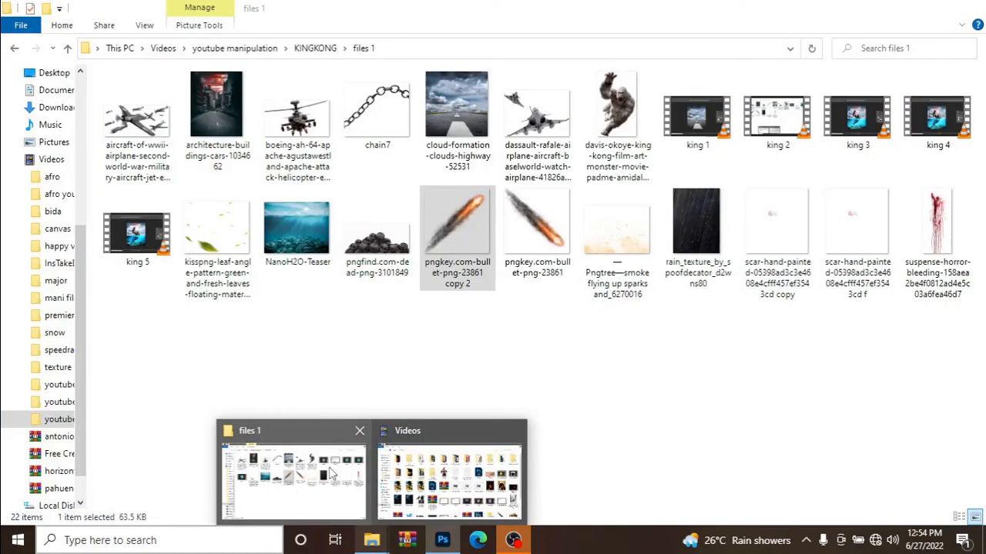